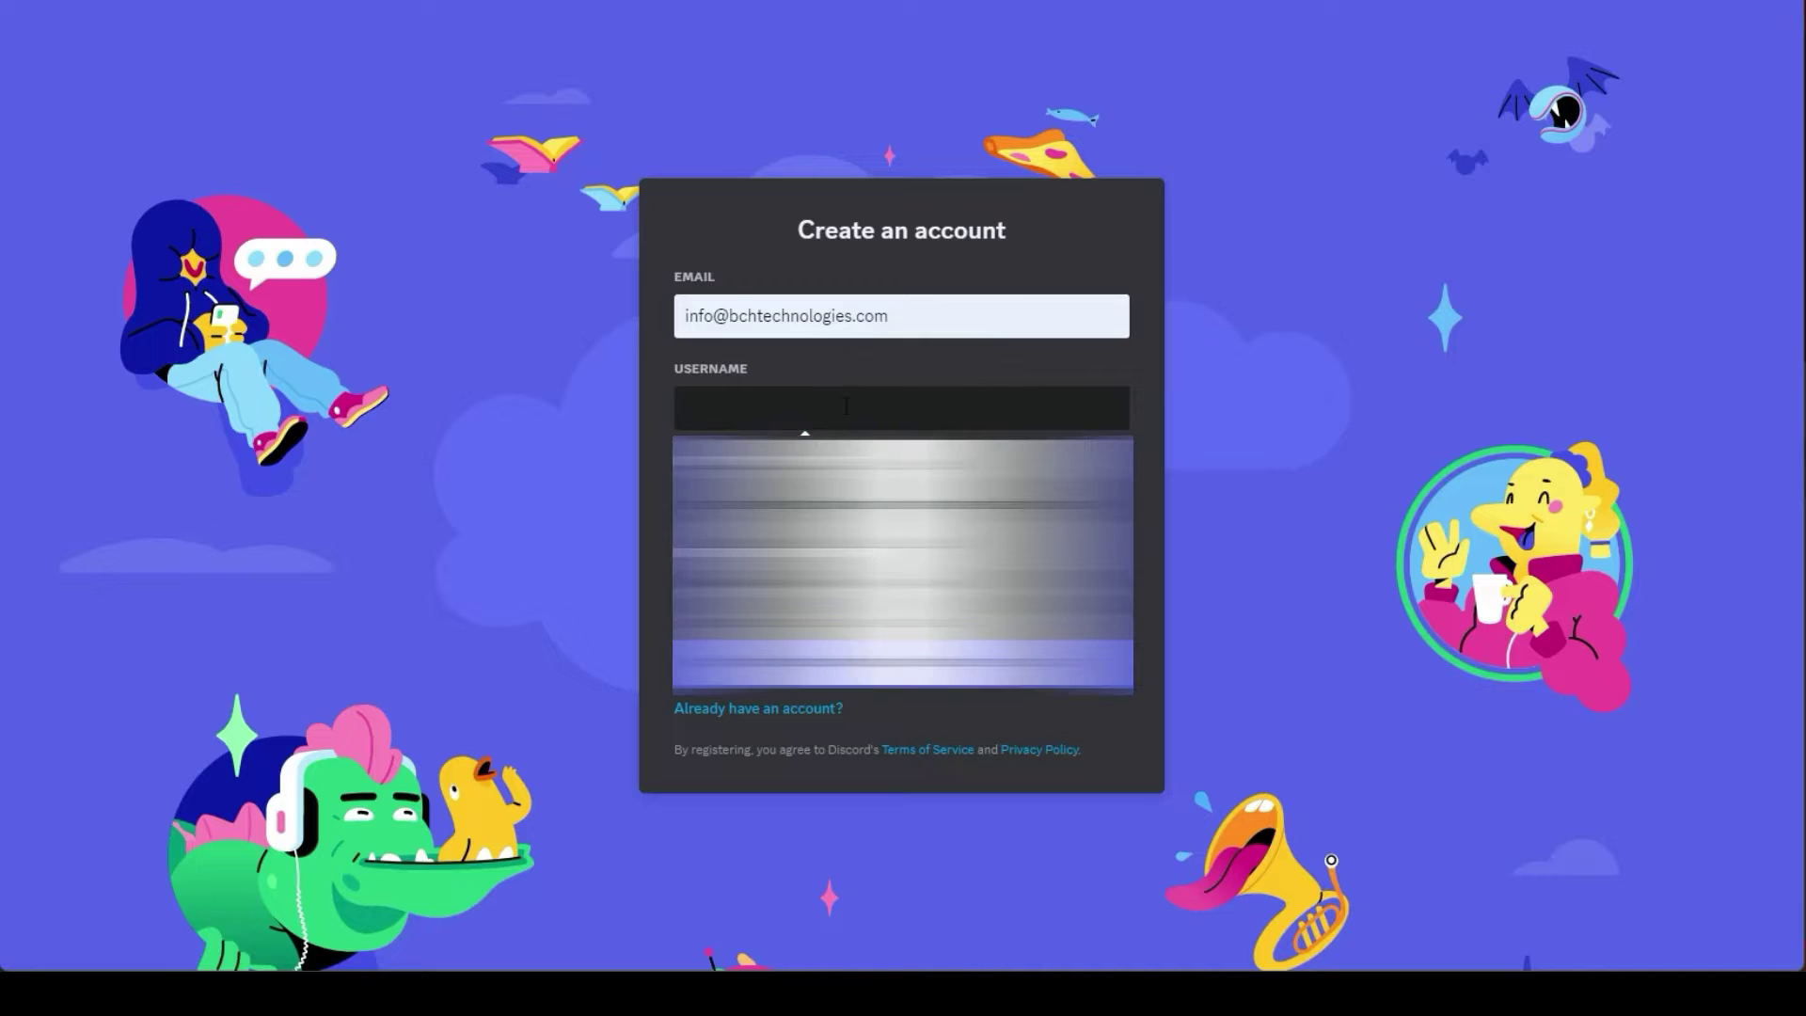
# Finish the sign-up with the username and birth year, pass the hCaptcha, and request e-mail verification.
pyautogui.write('evin Day')
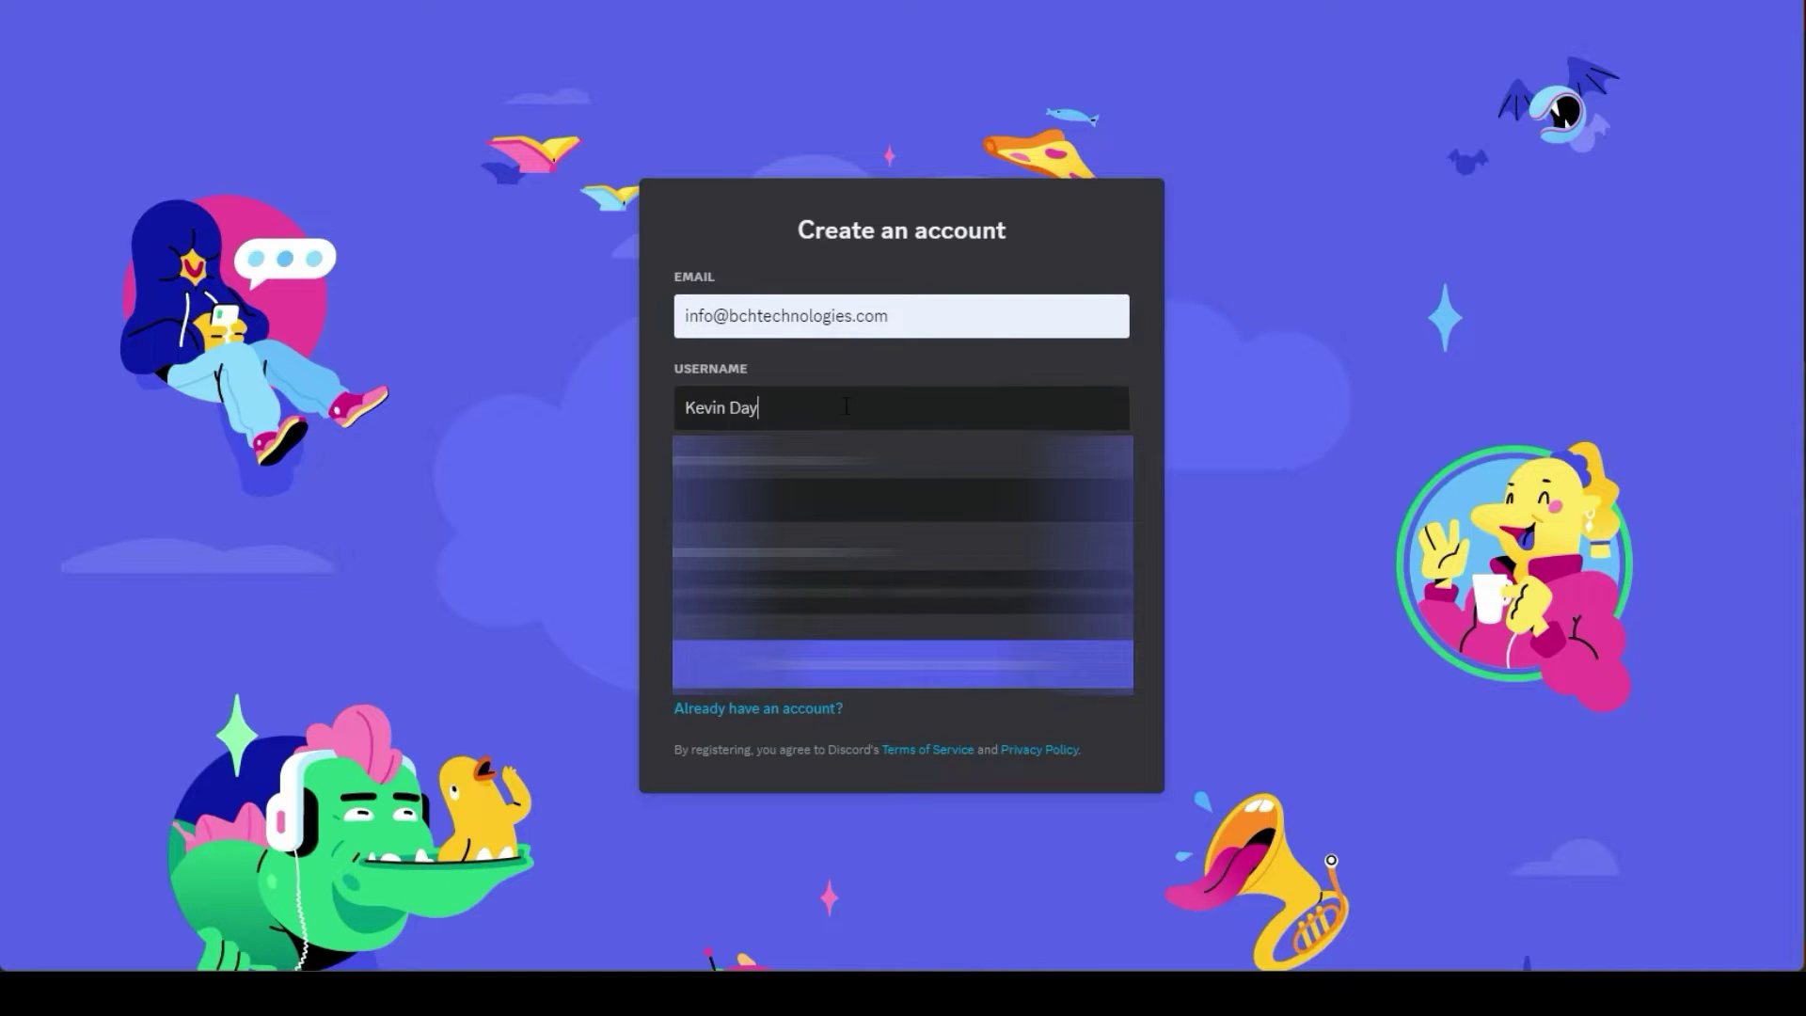
pyautogui.click(1063, 498)
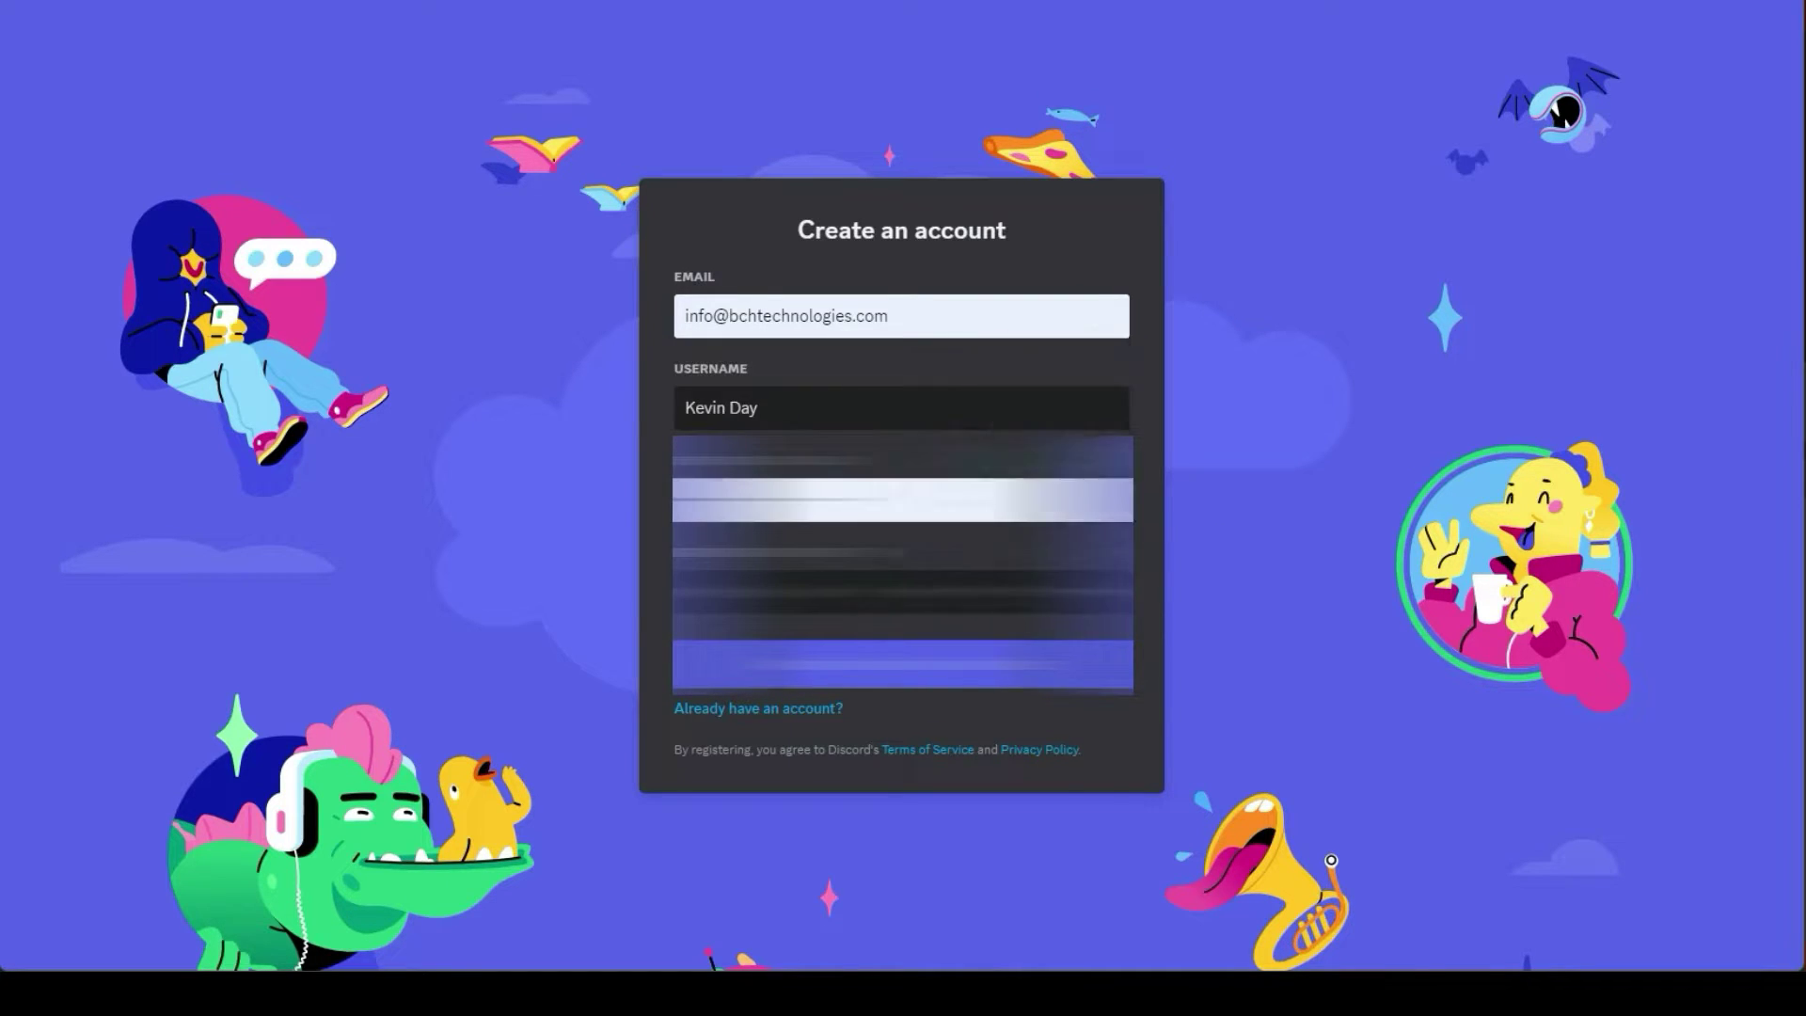
pyautogui.click(903, 664)
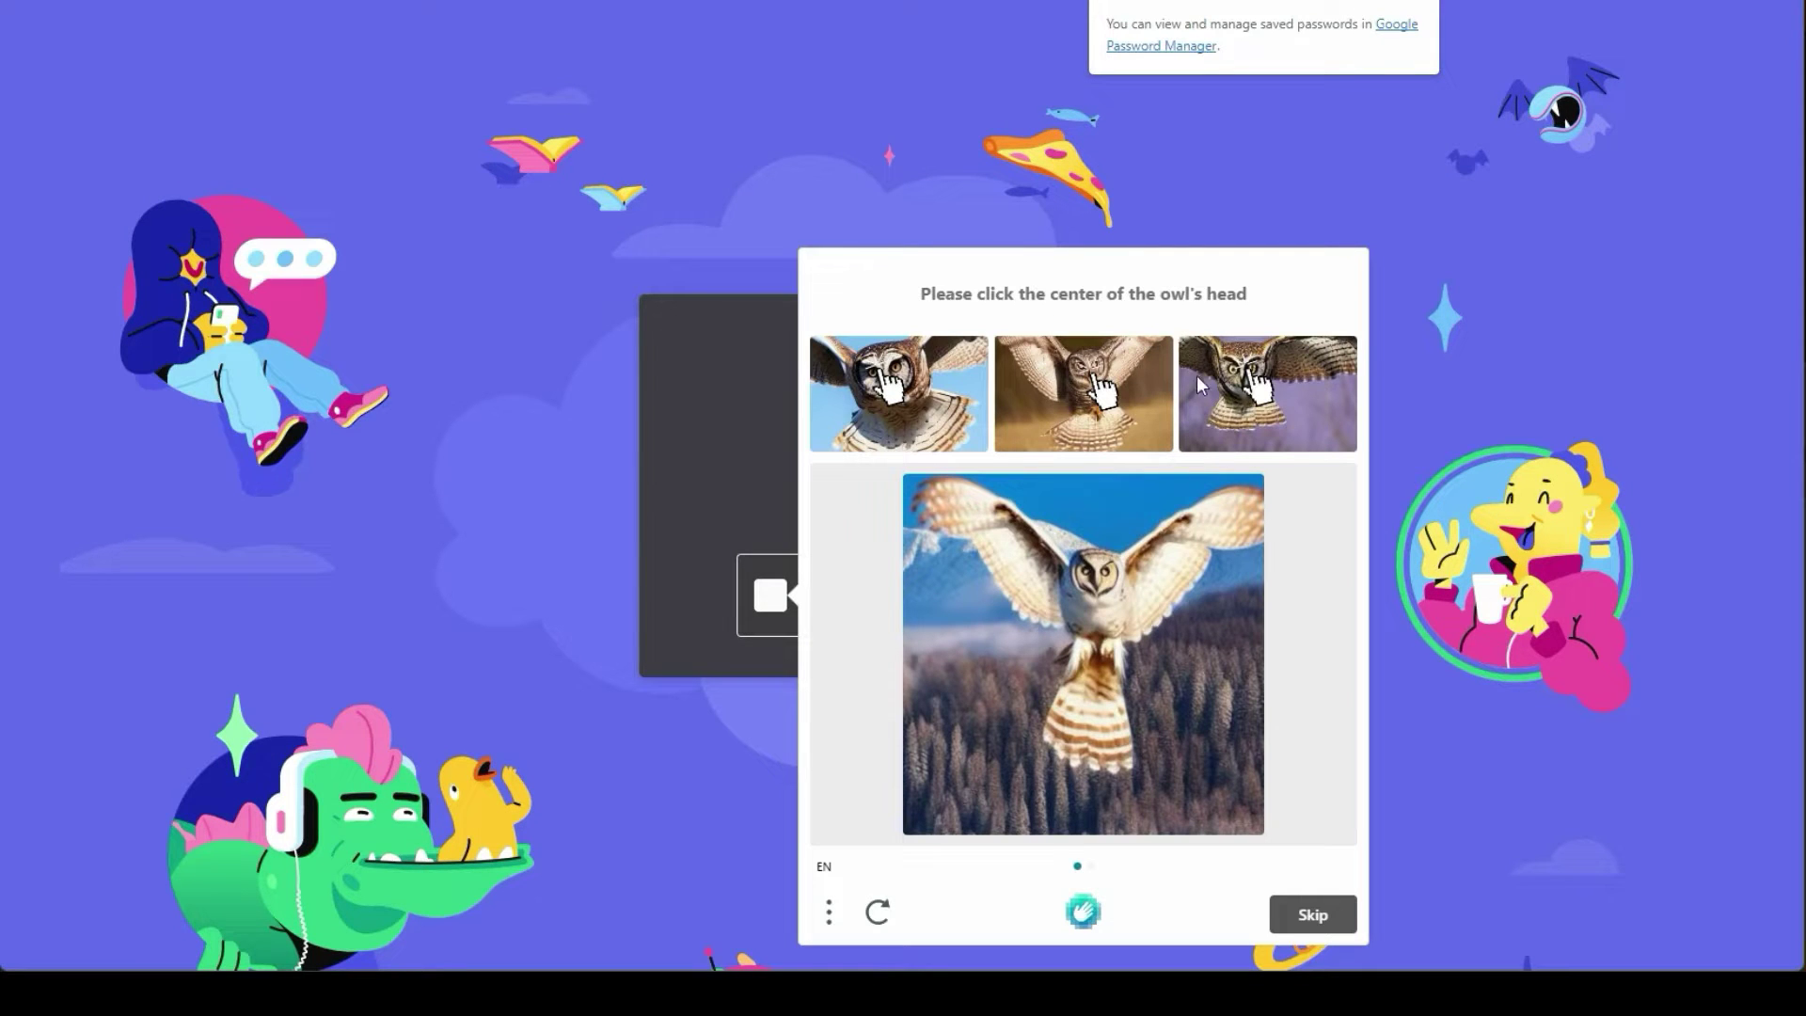
pyautogui.click(1108, 576)
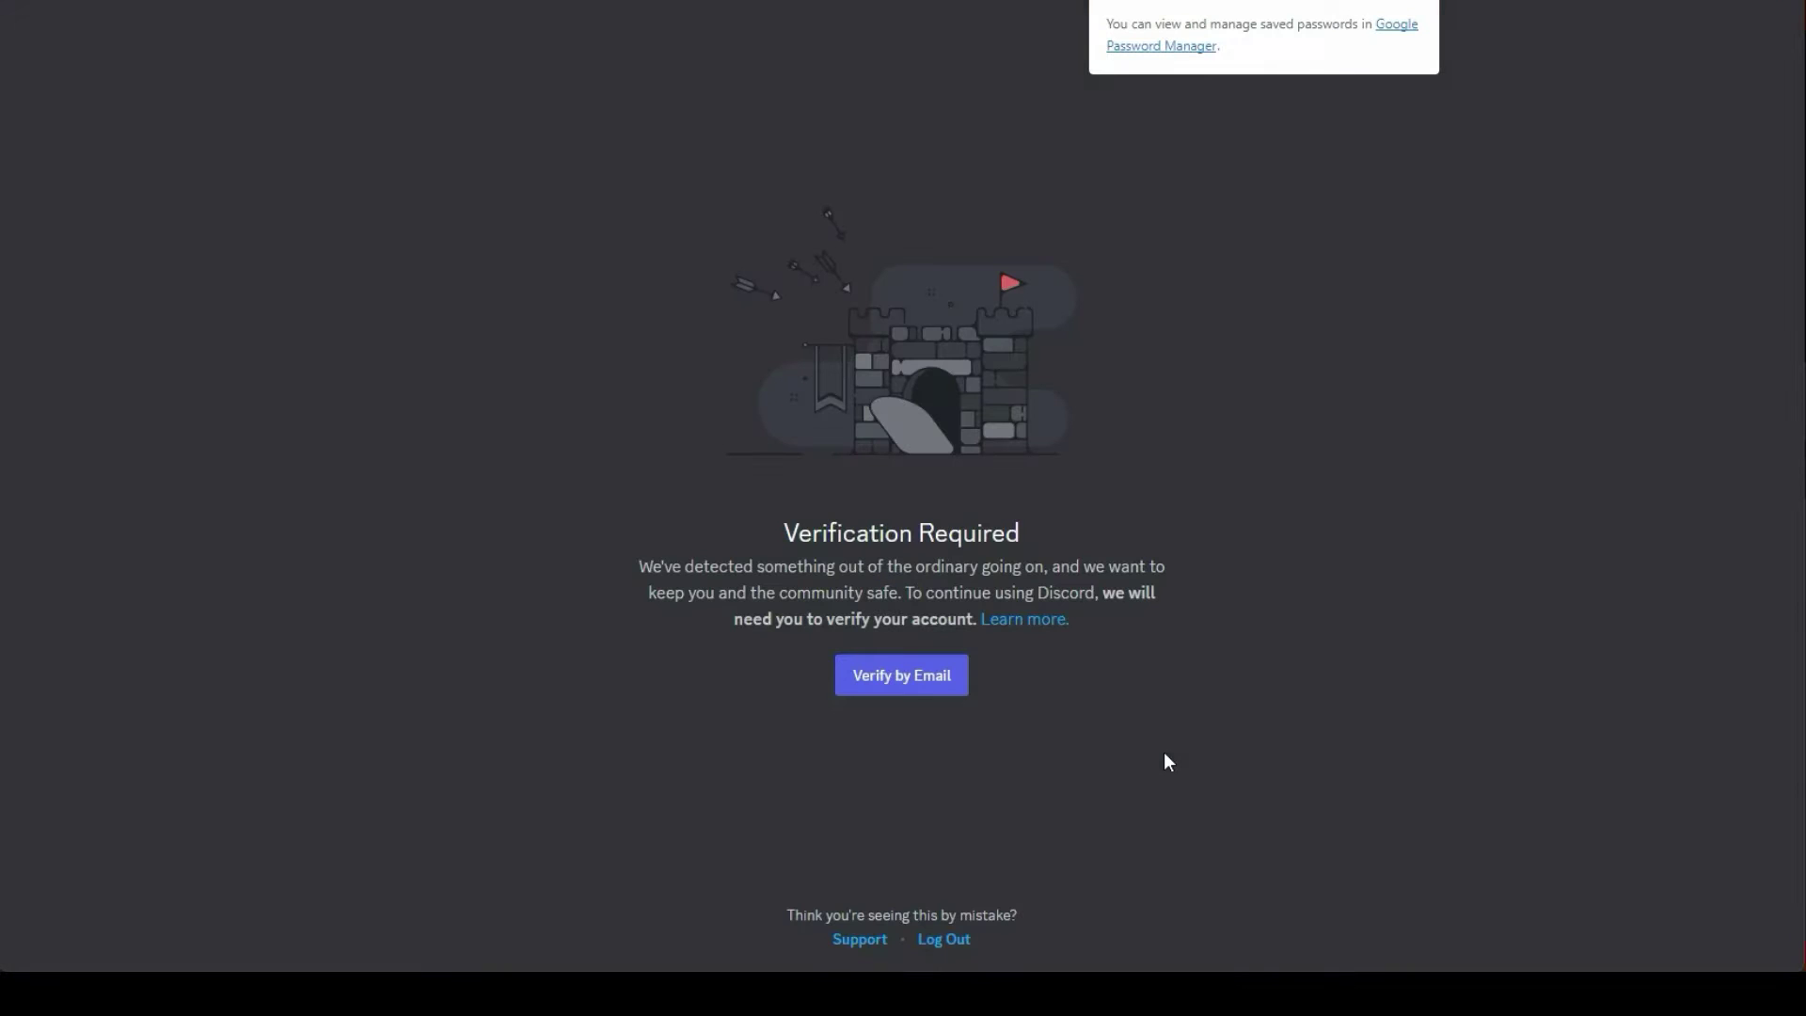
pyautogui.click(921, 677)
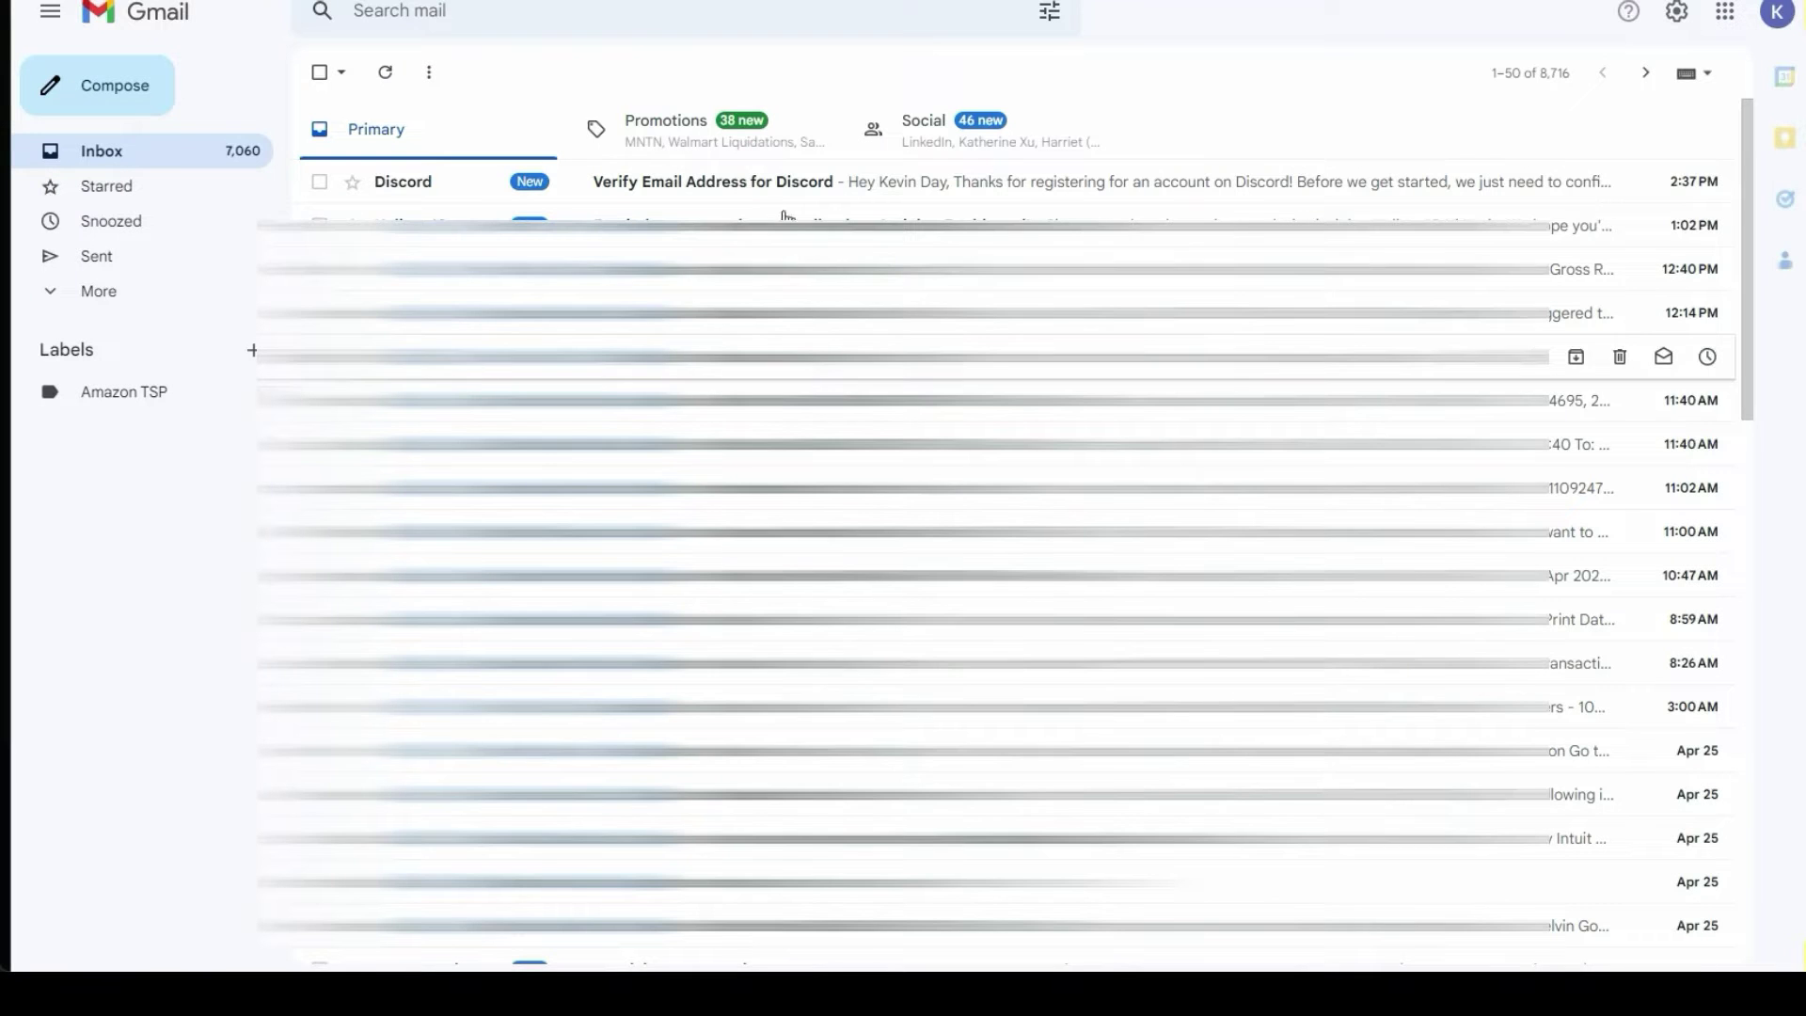
# Confirm the address from Discord's 'Verify Email Address' mail and let the browser open Discord.
pyautogui.click(720, 181)
pyautogui.click(1074, 606)
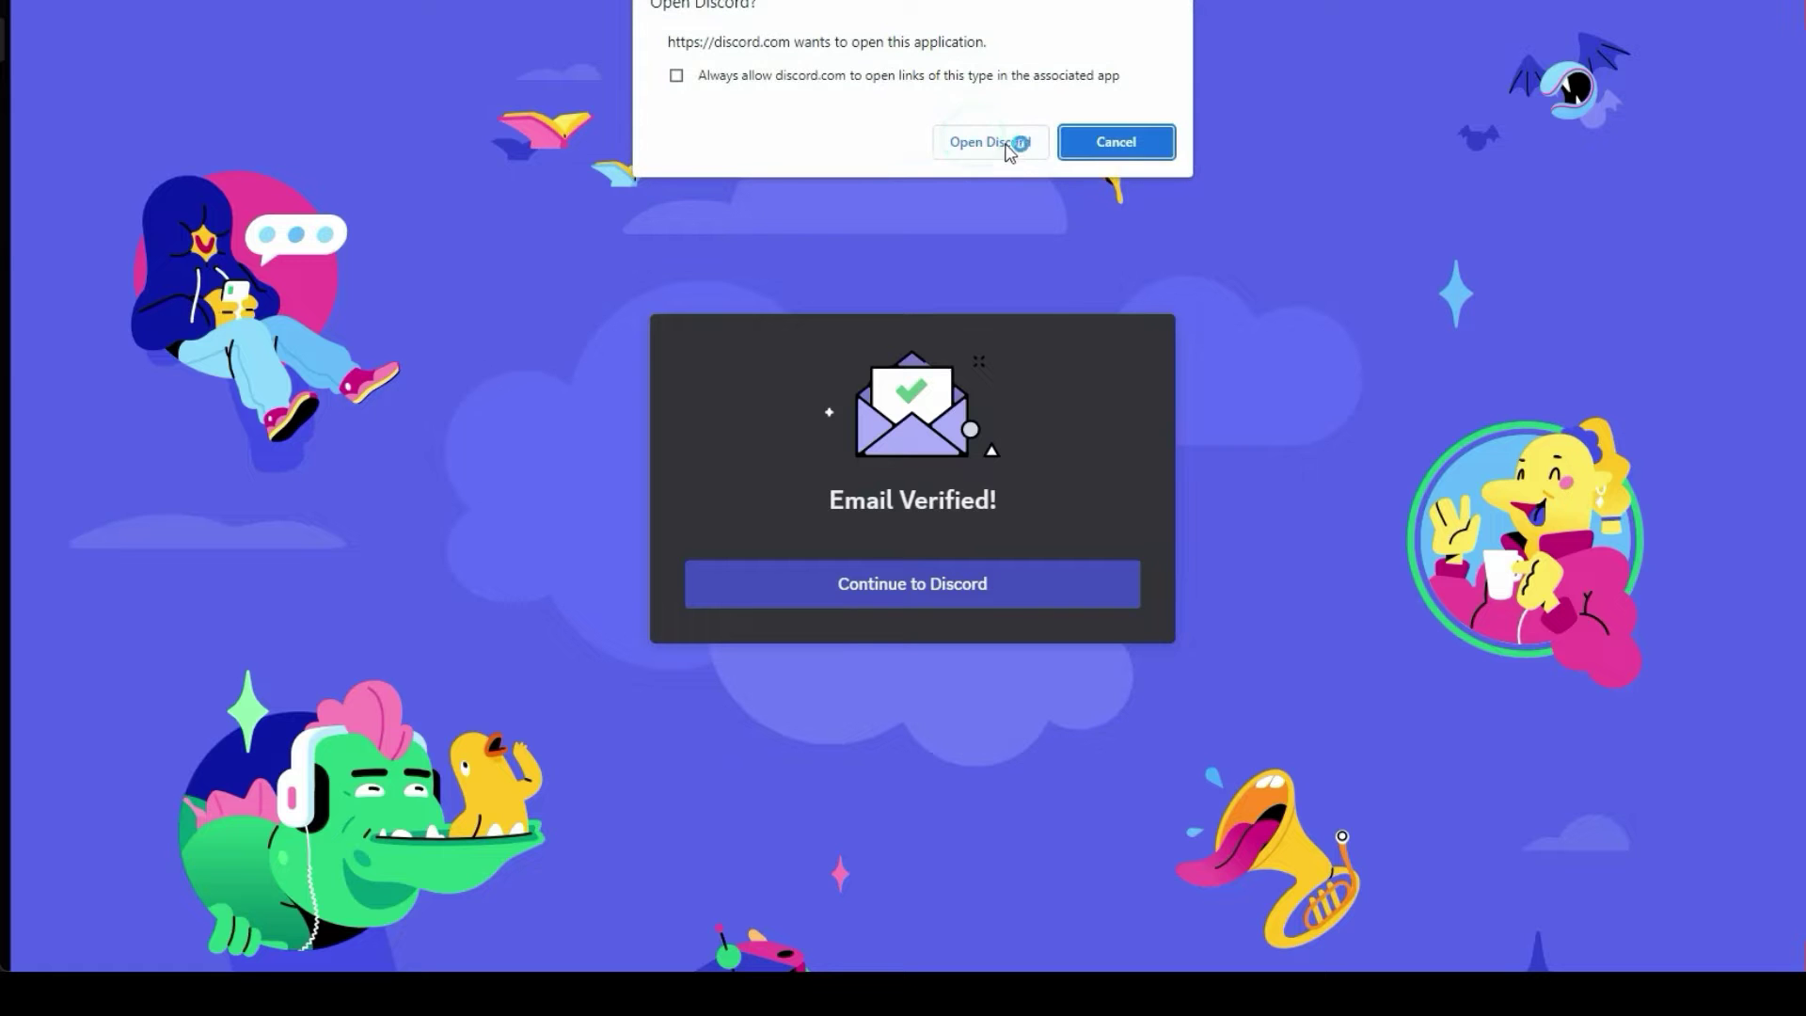
pyautogui.click(999, 141)
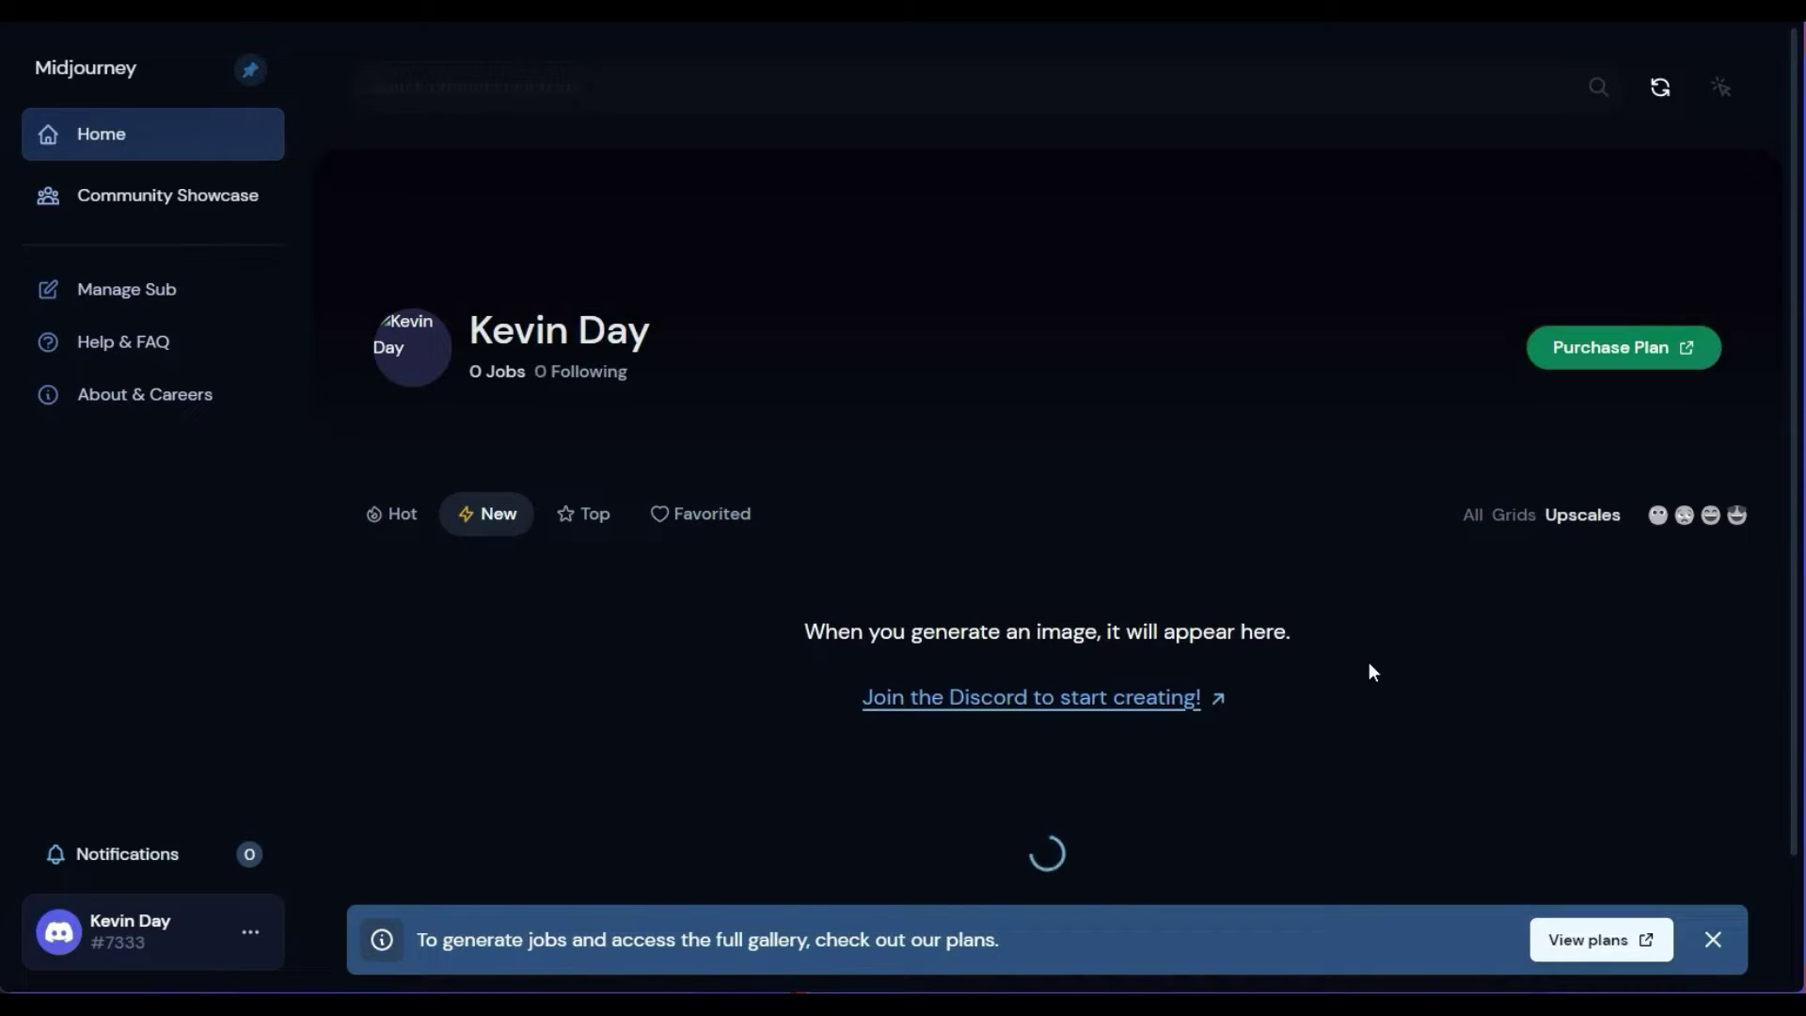
# Choose Go to Discord from the Midjourney account's '...' menu at bottom-left.
pyautogui.doubleClick(252, 934)
pyautogui.click(254, 935)
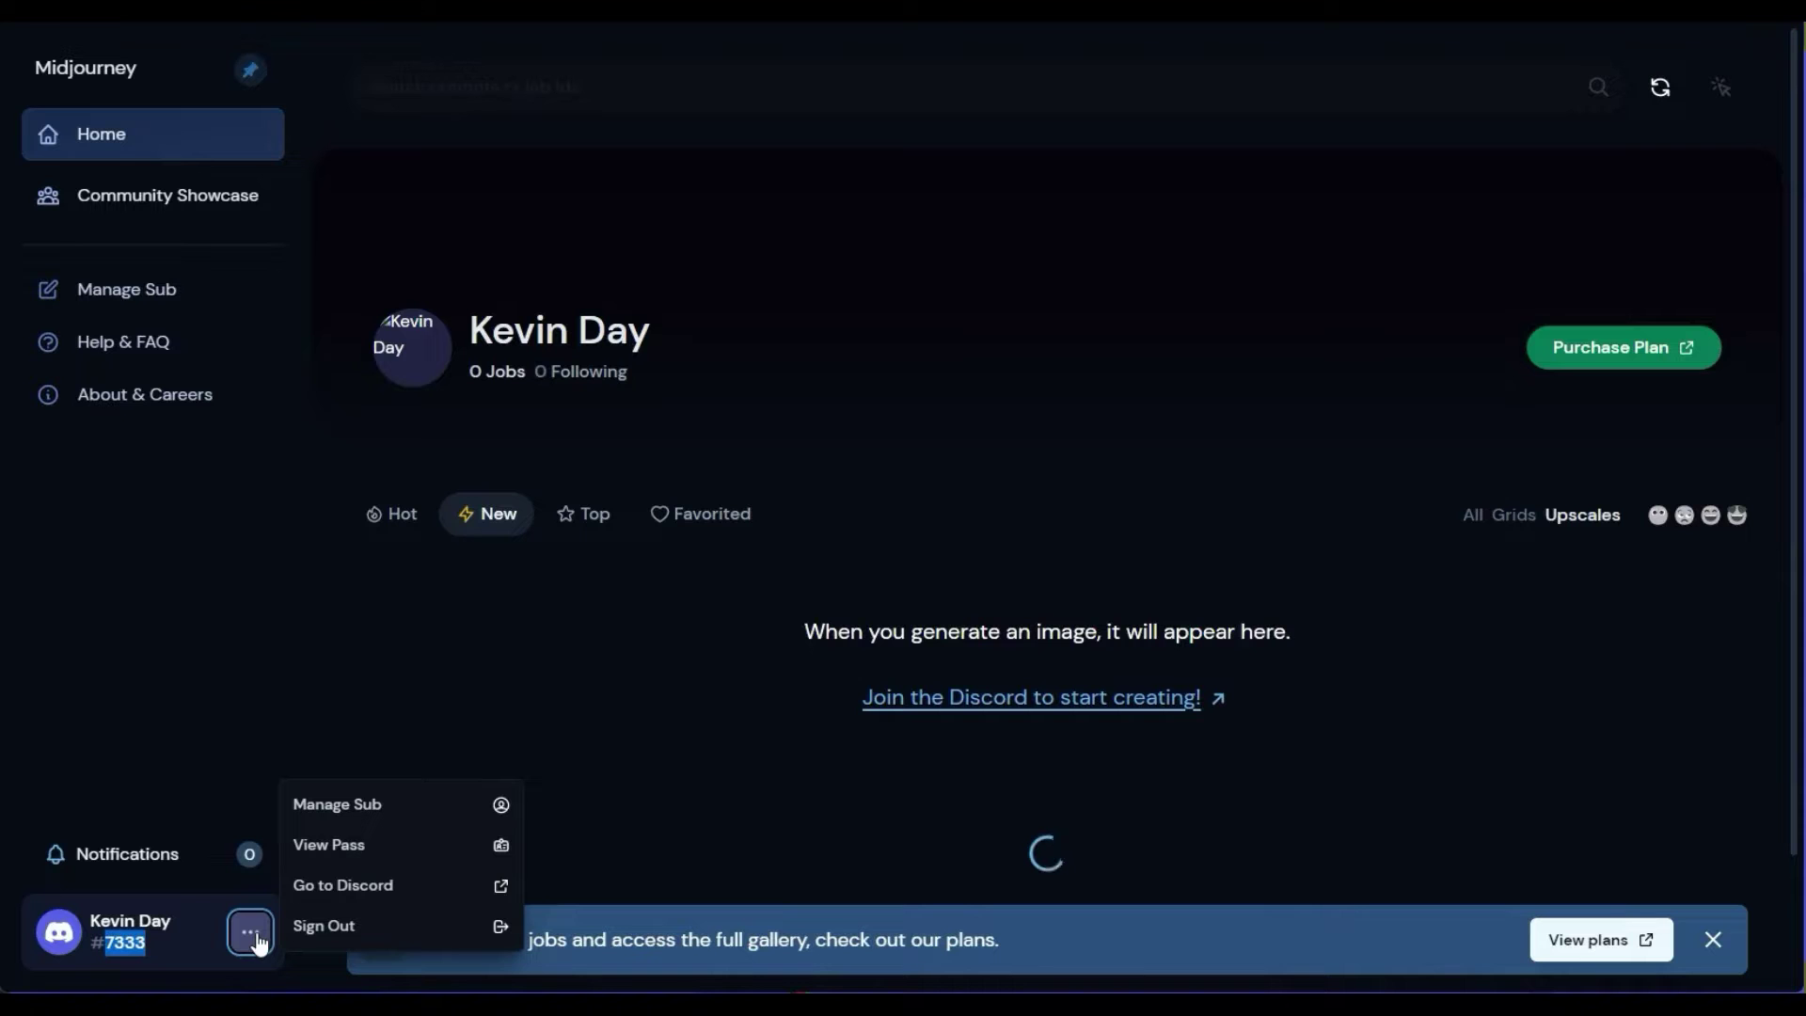
pyautogui.click(372, 888)
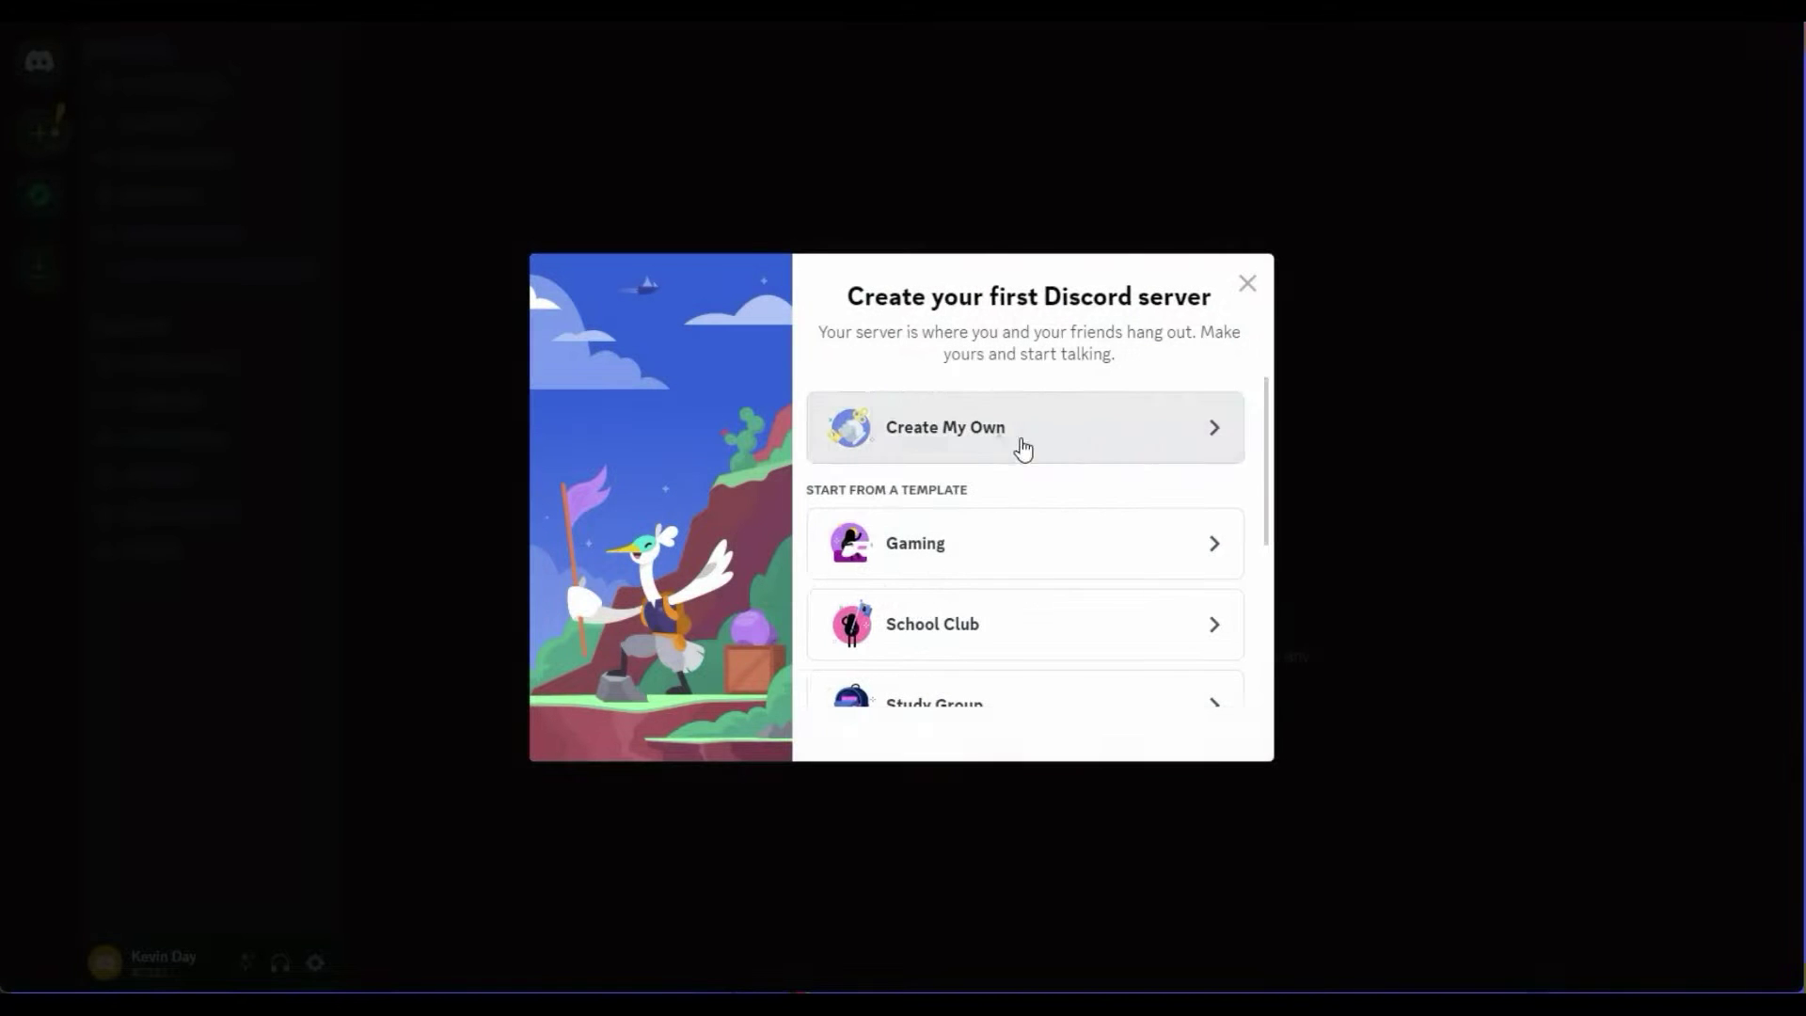
# Create a server of your own for you and your friends with the topic 'Drawing', and enter it.
pyautogui.click(1022, 444)
pyautogui.click(1016, 513)
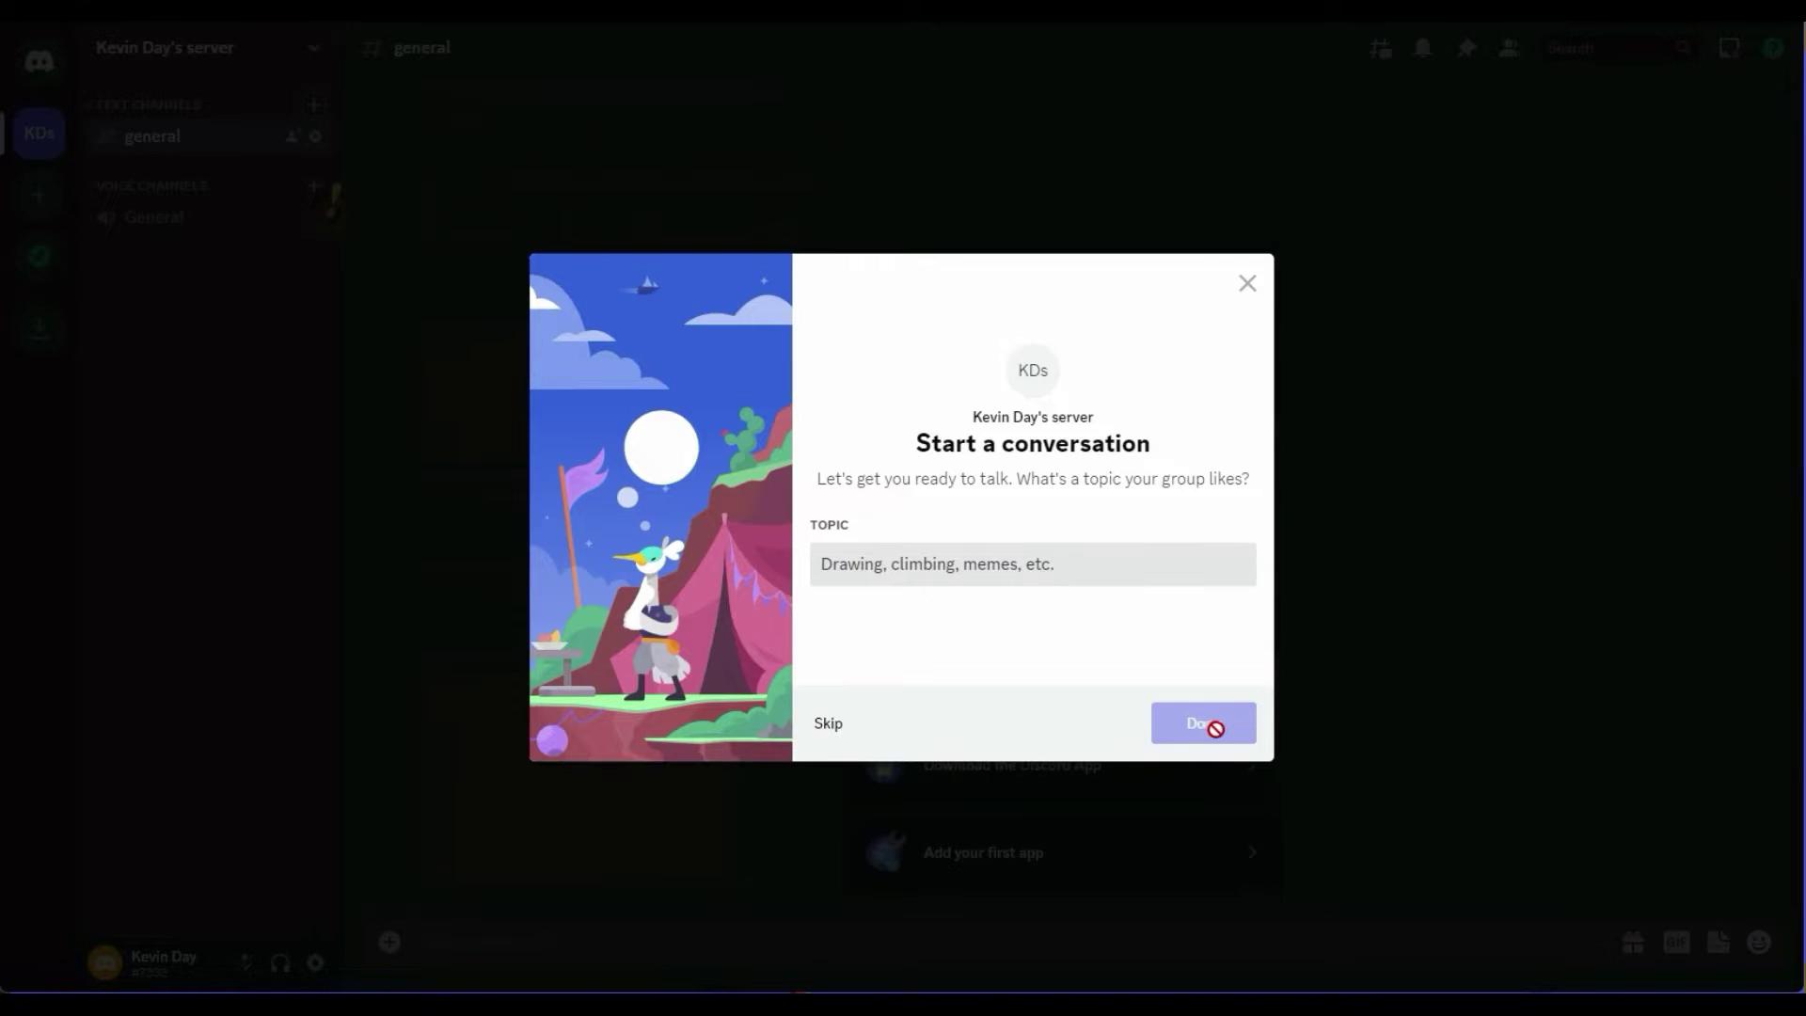
pyautogui.write('Drawing')
pyautogui.click(1220, 730)
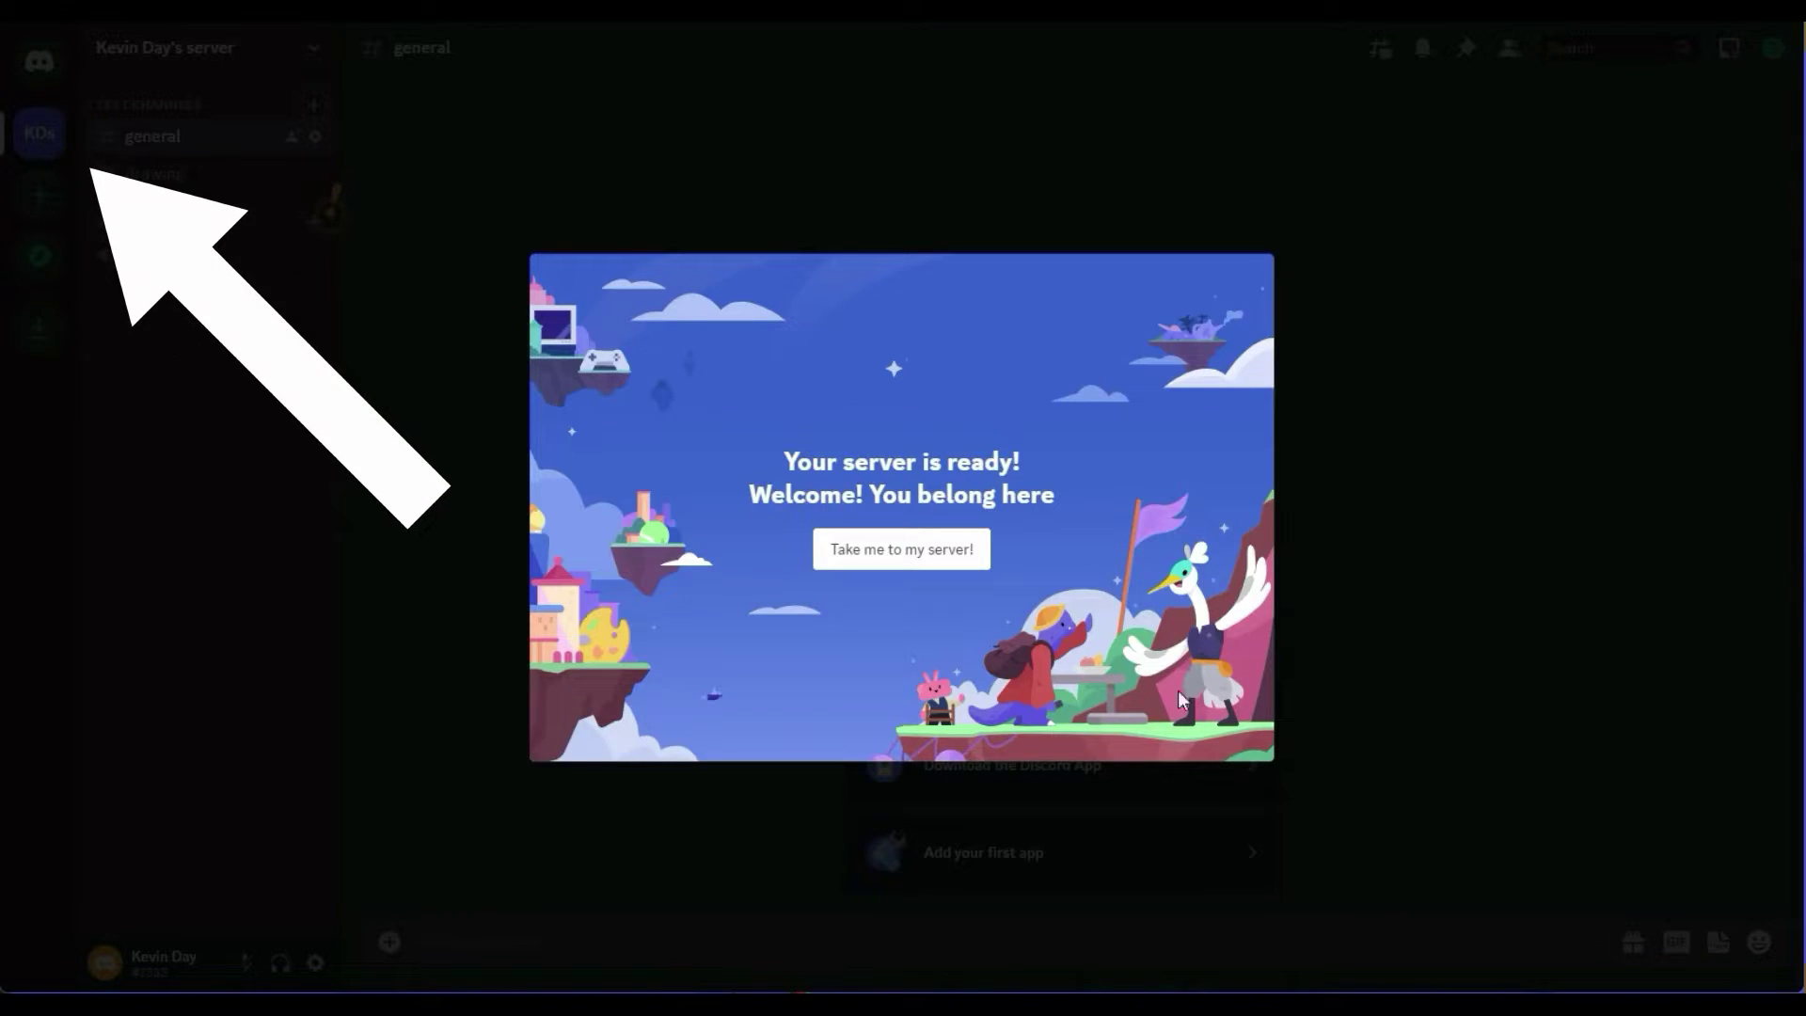
pyautogui.click(910, 553)
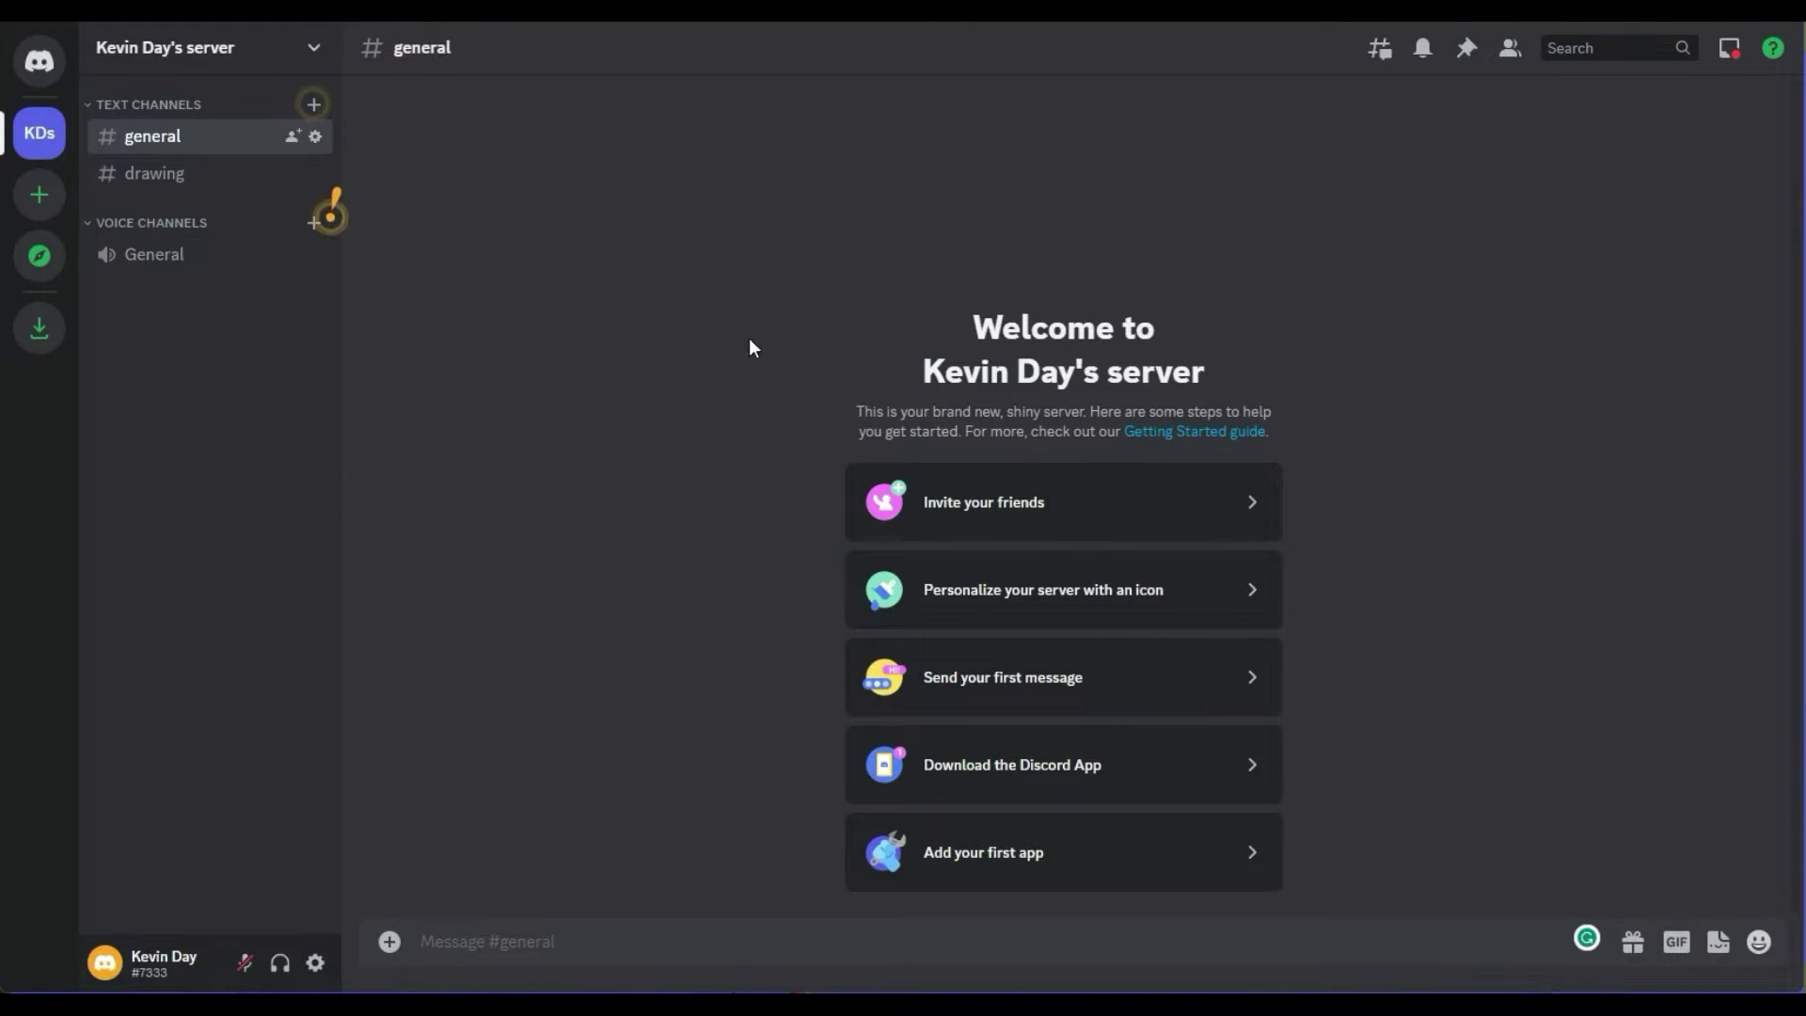
pyautogui.click(38, 196)
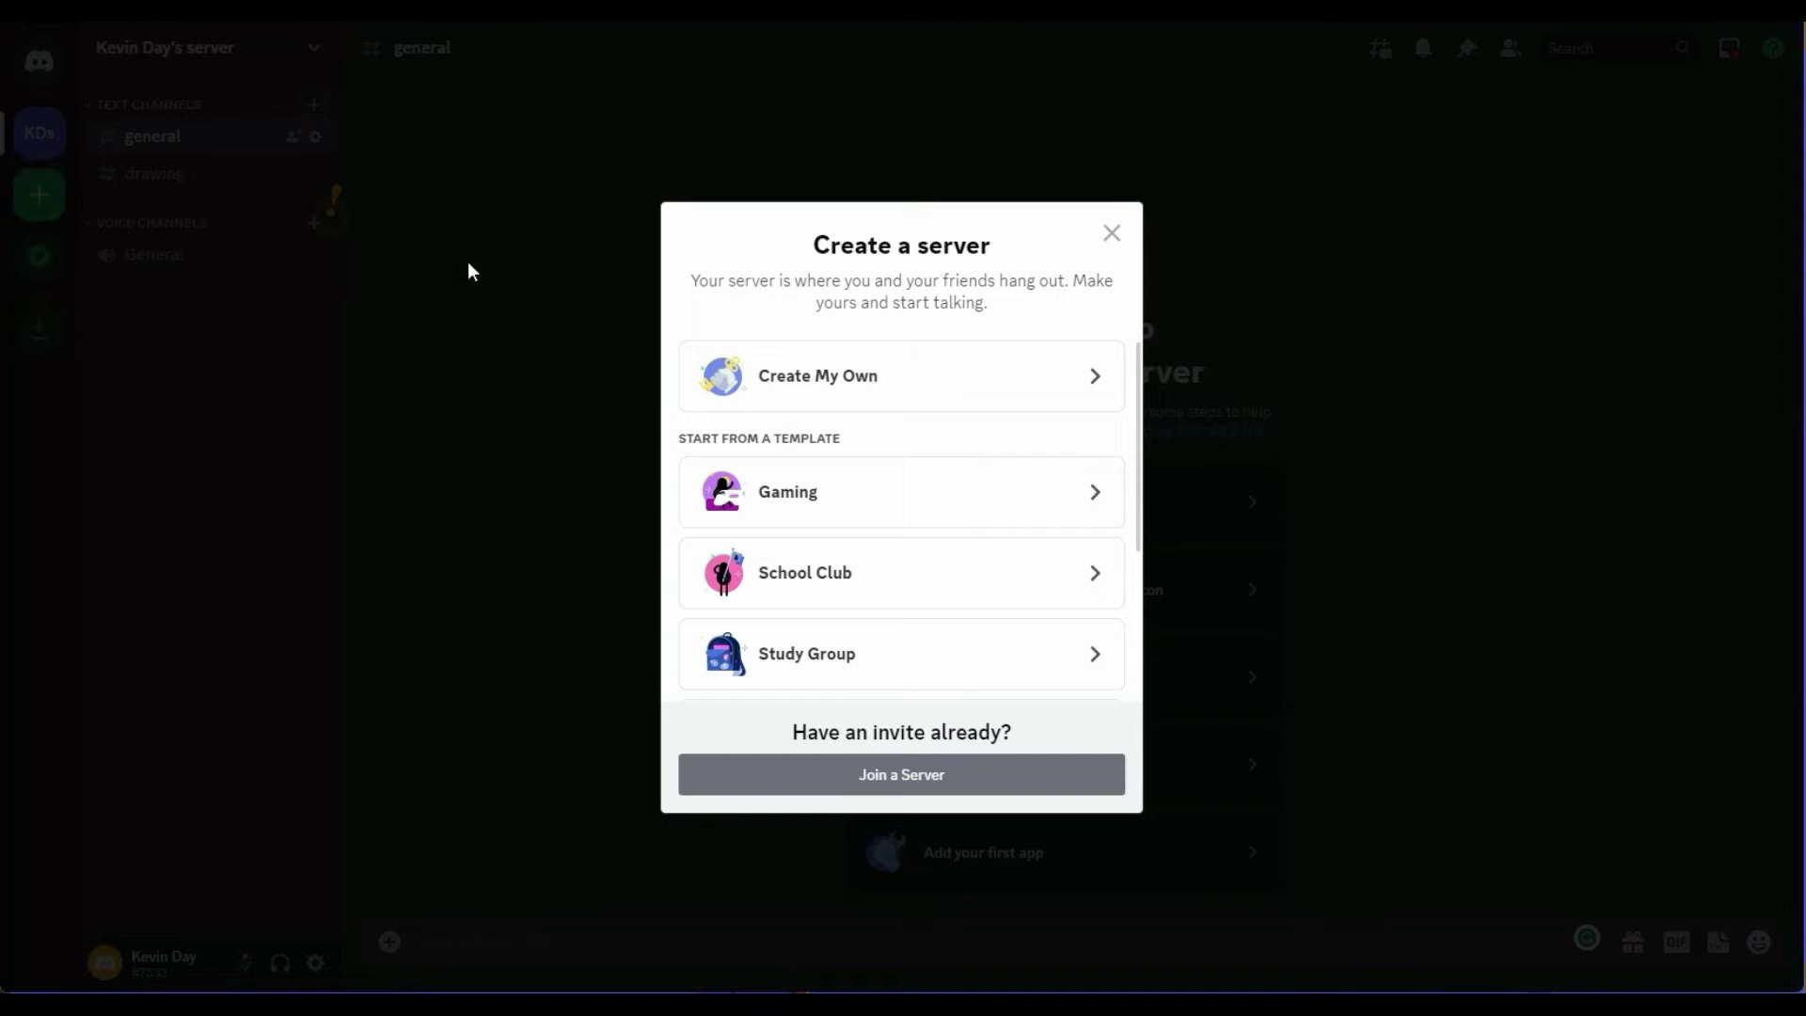
# Browse public communities without an invite, open Midjourney, and start its onboarding.
pyautogui.click(901, 775)
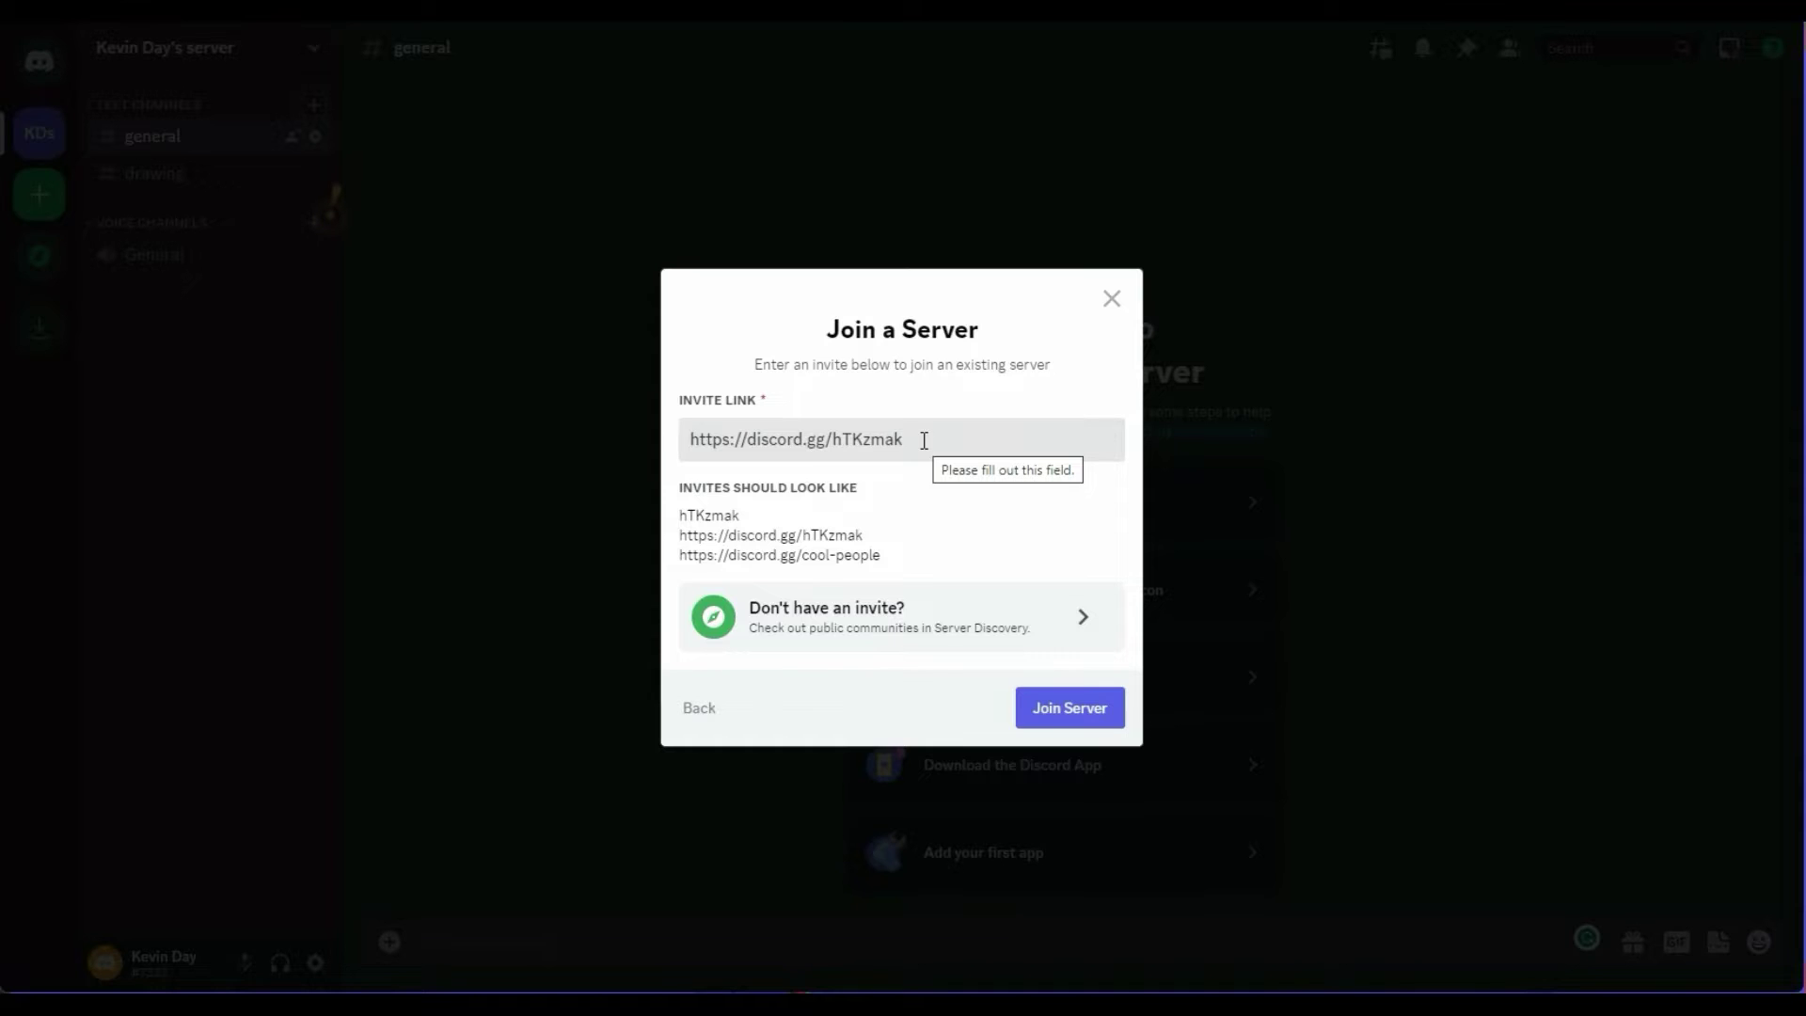
pyautogui.click(964, 622)
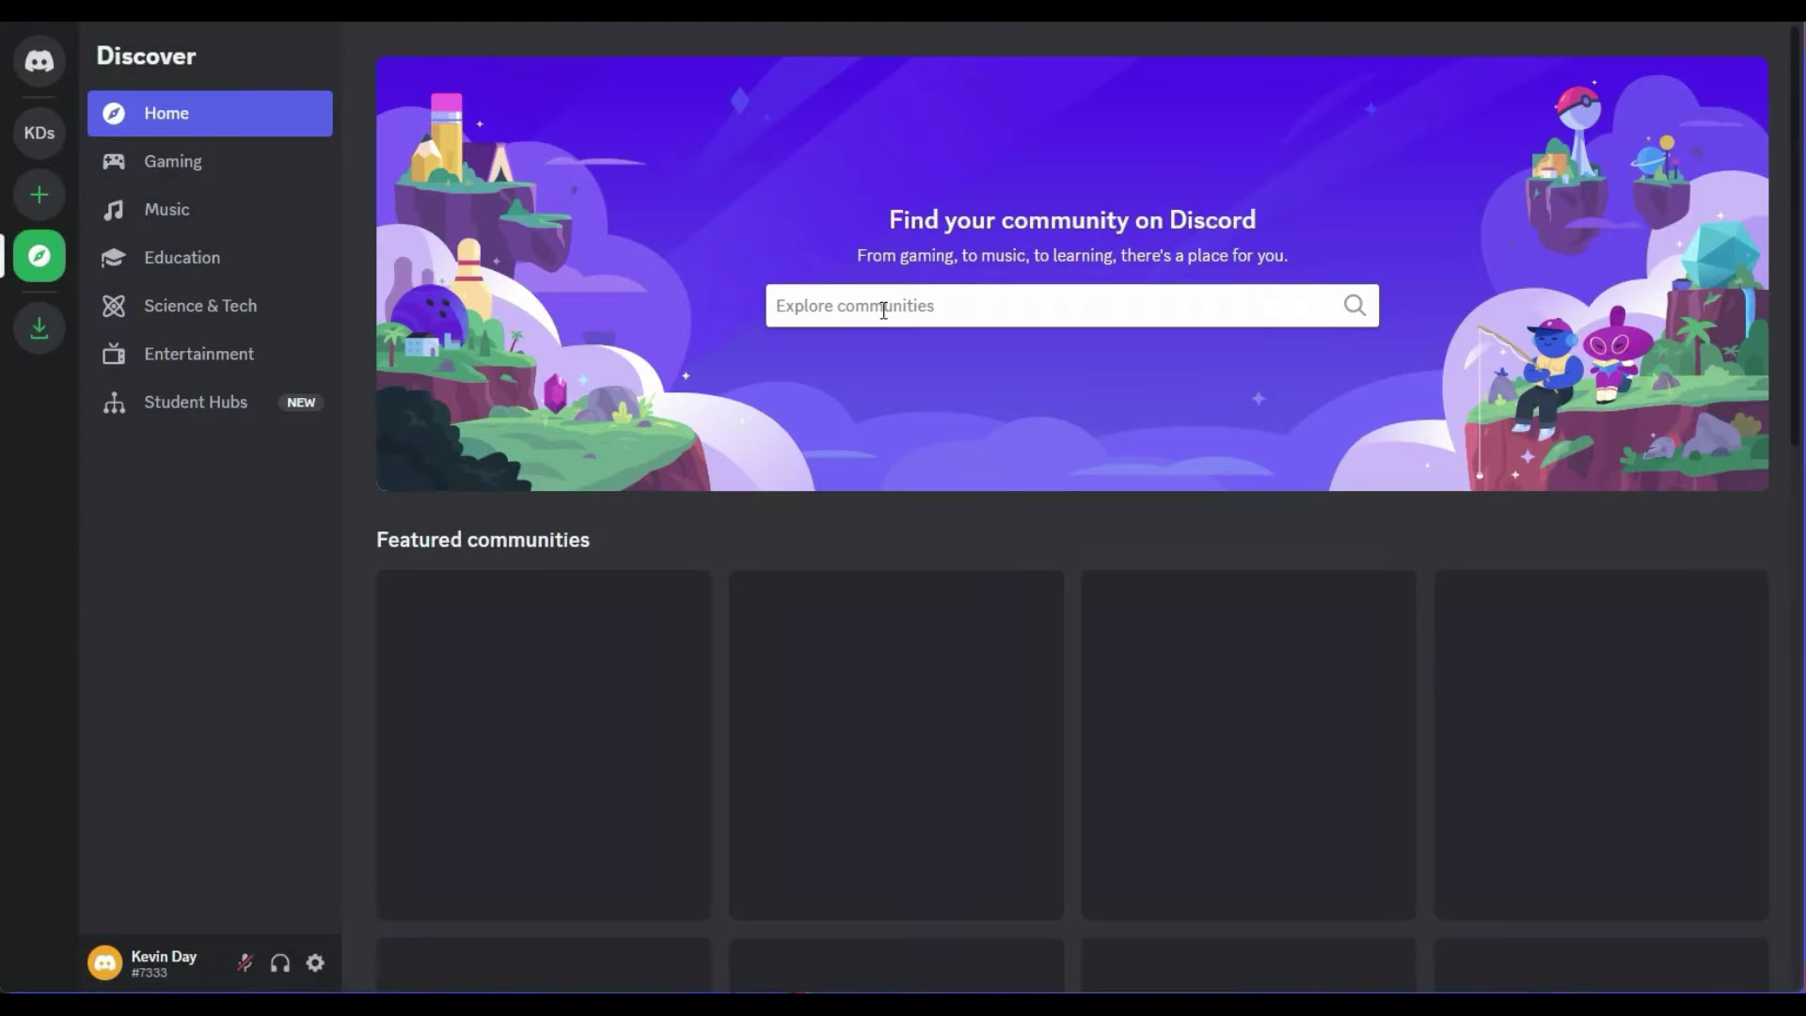
pyautogui.click(883, 310)
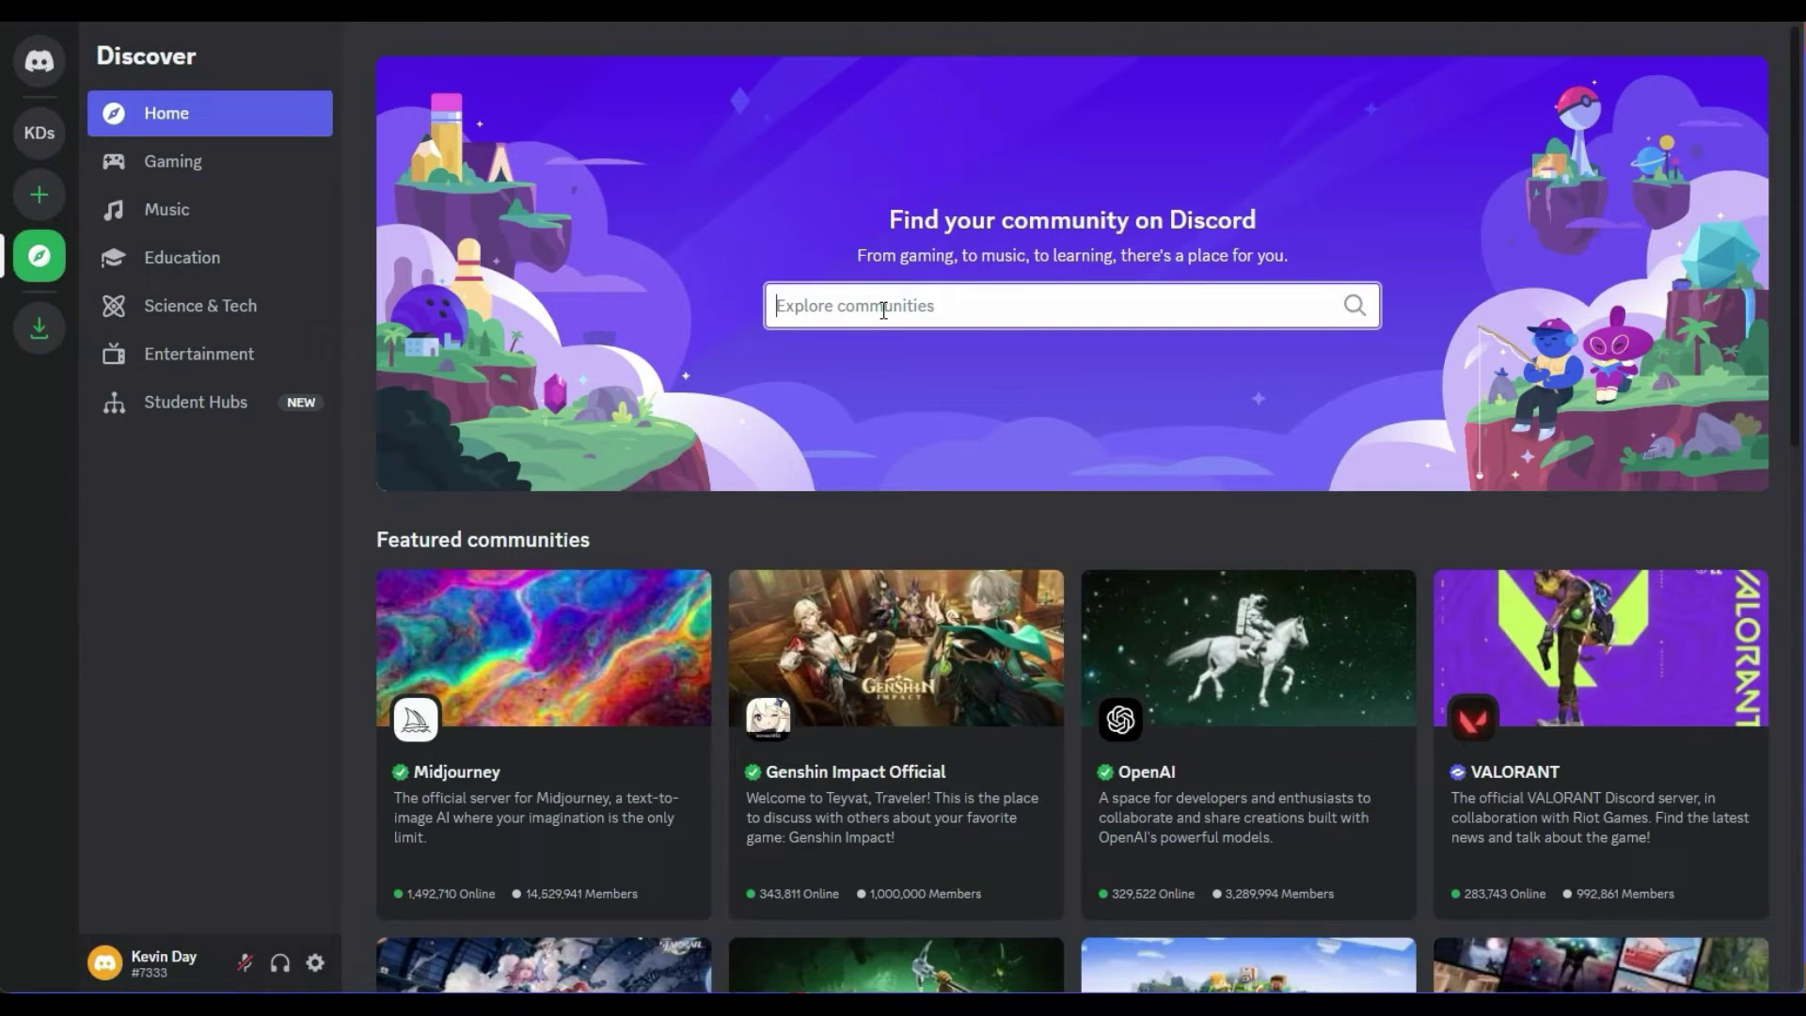
pyautogui.click(453, 780)
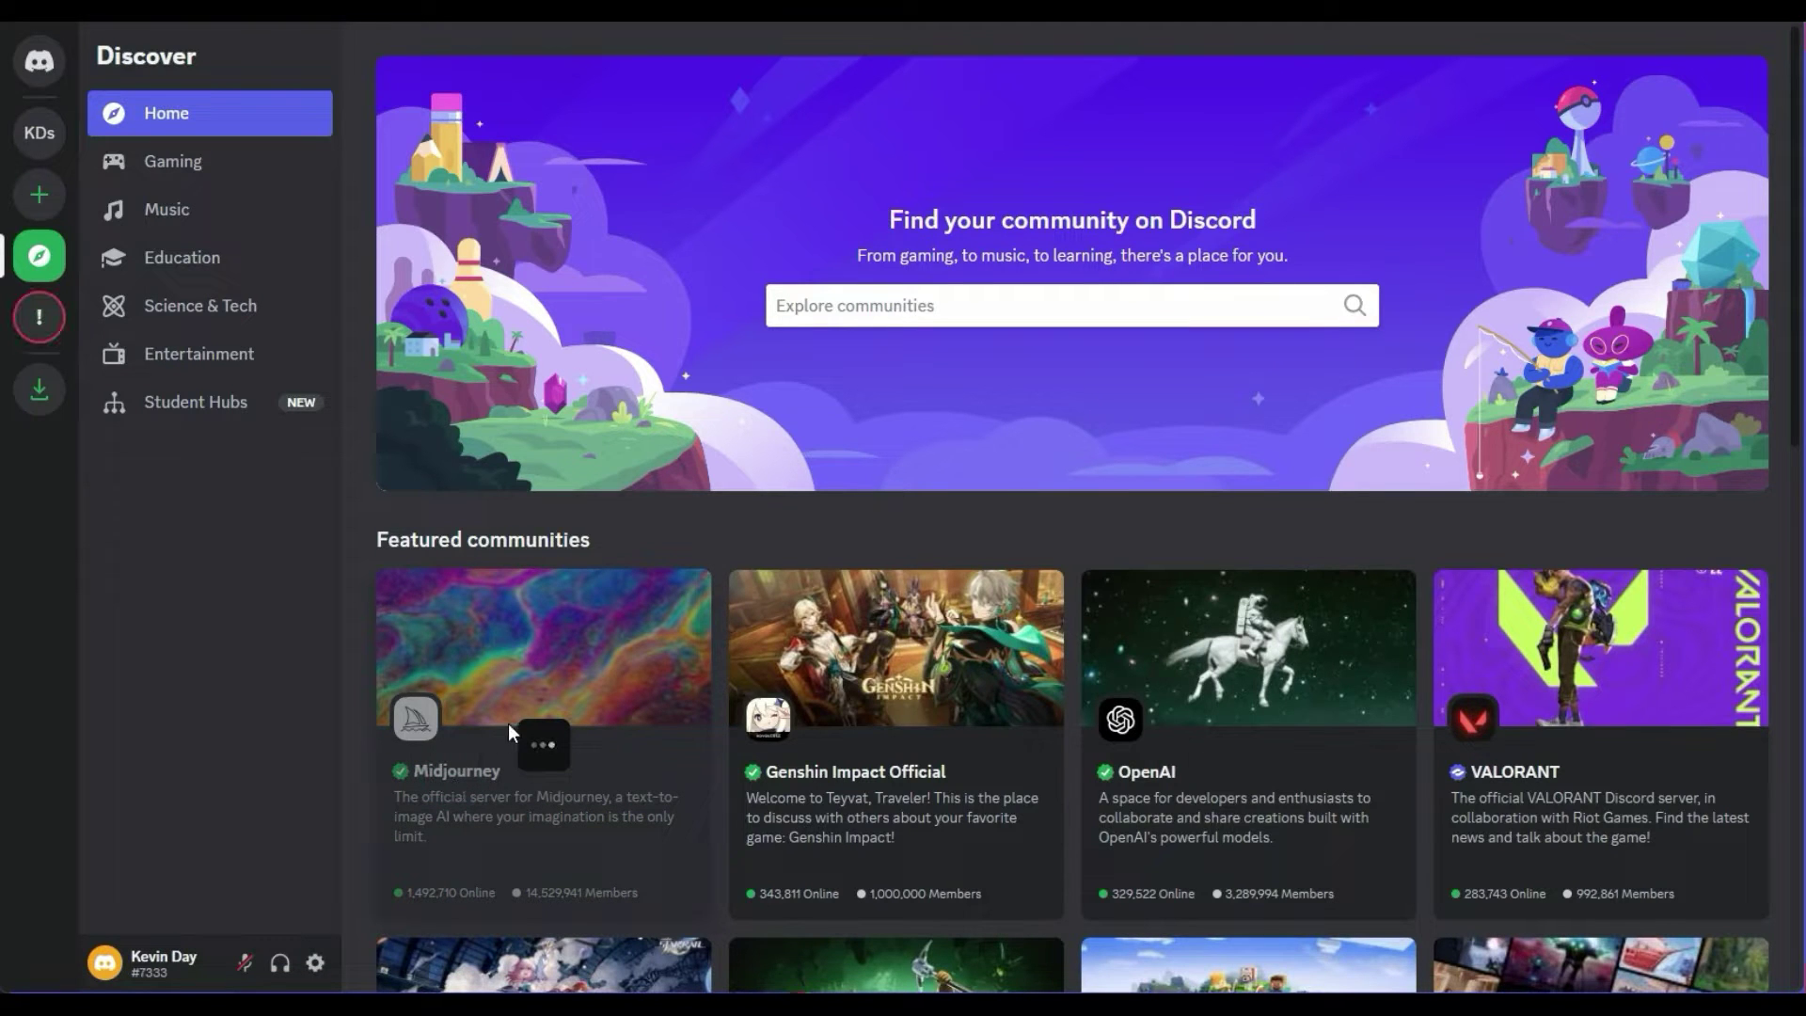
pyautogui.scroll(-3, 556, 557)
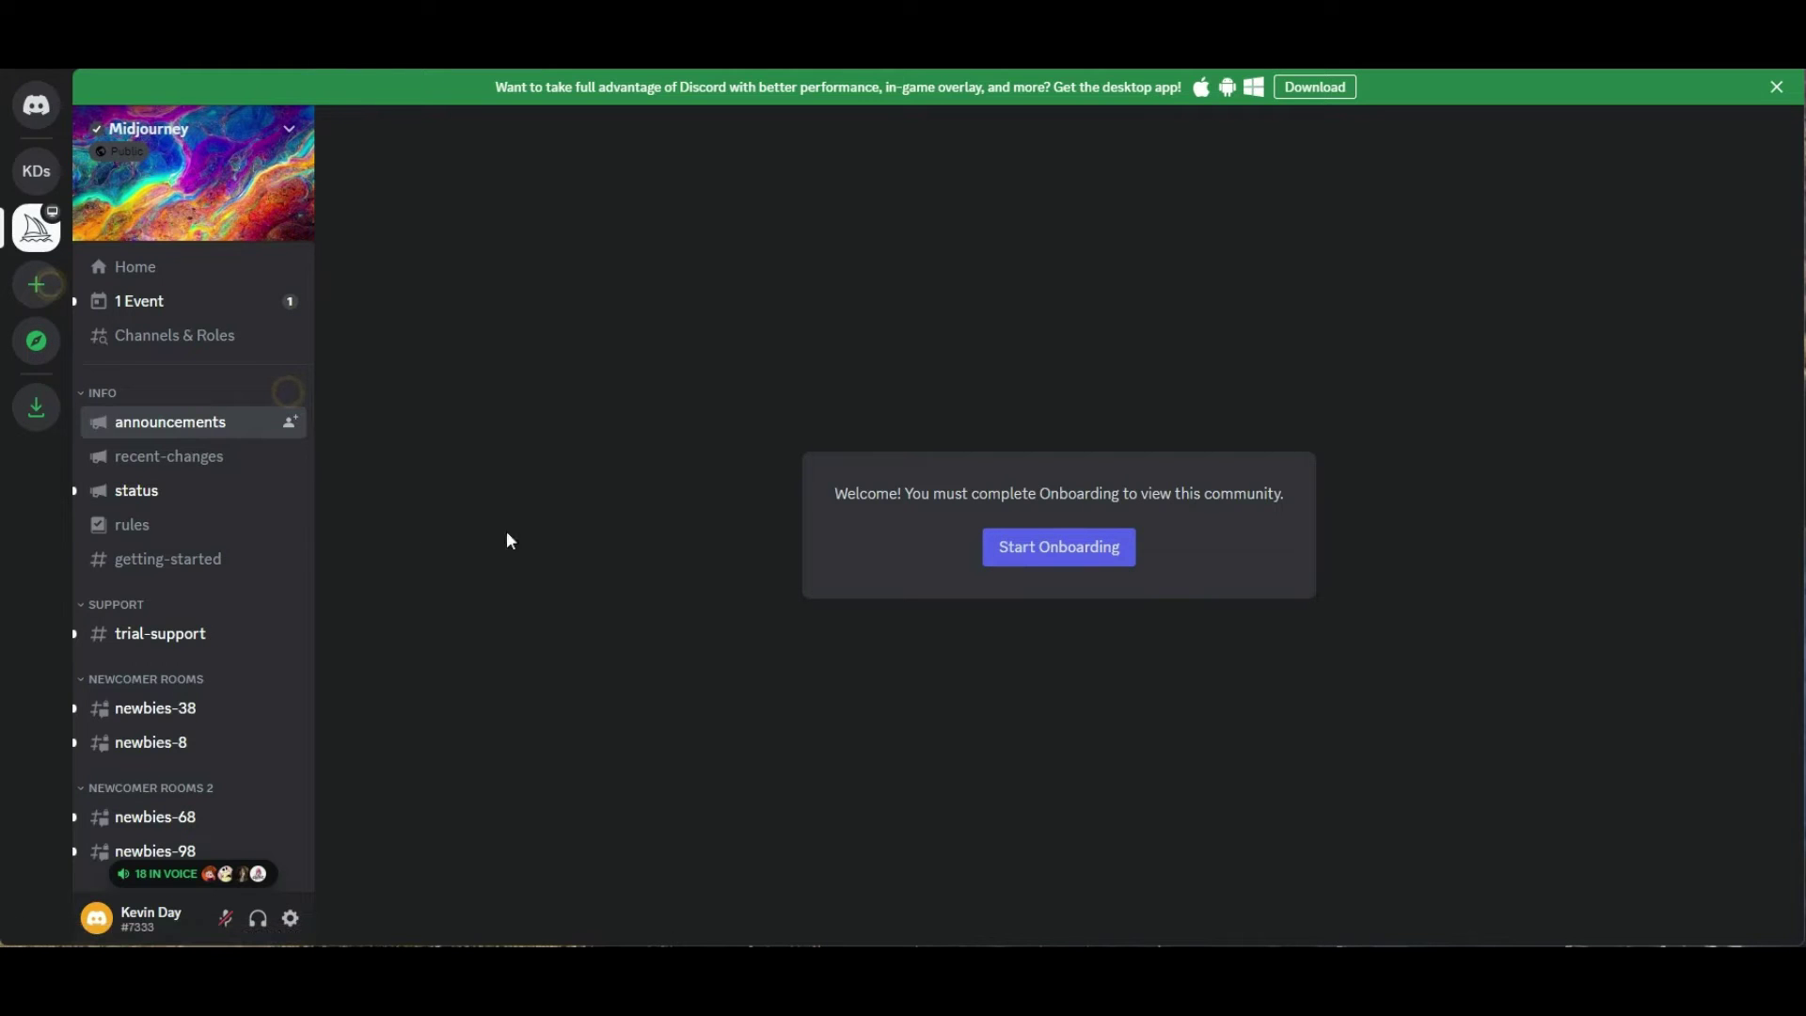
pyautogui.click(1068, 562)
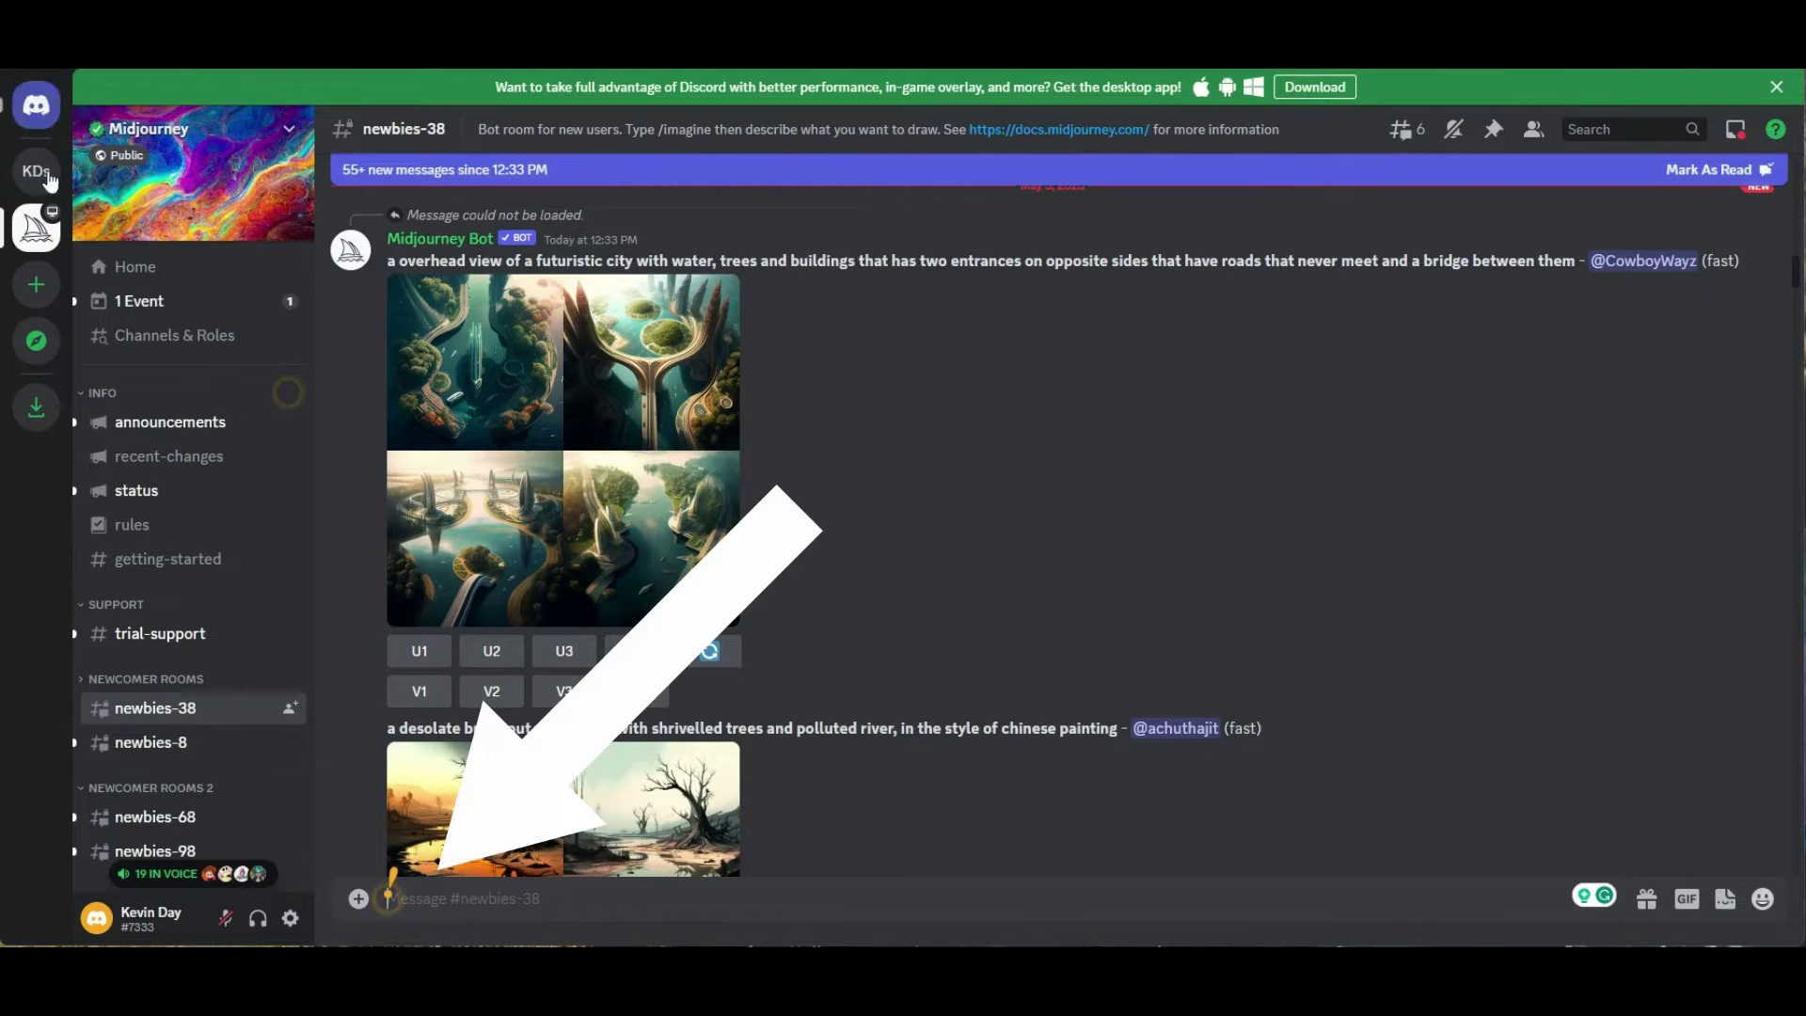
# Create a server from scratch named 'BCH Server' with the BCH logo as its icon.
pyautogui.click(45, 293)
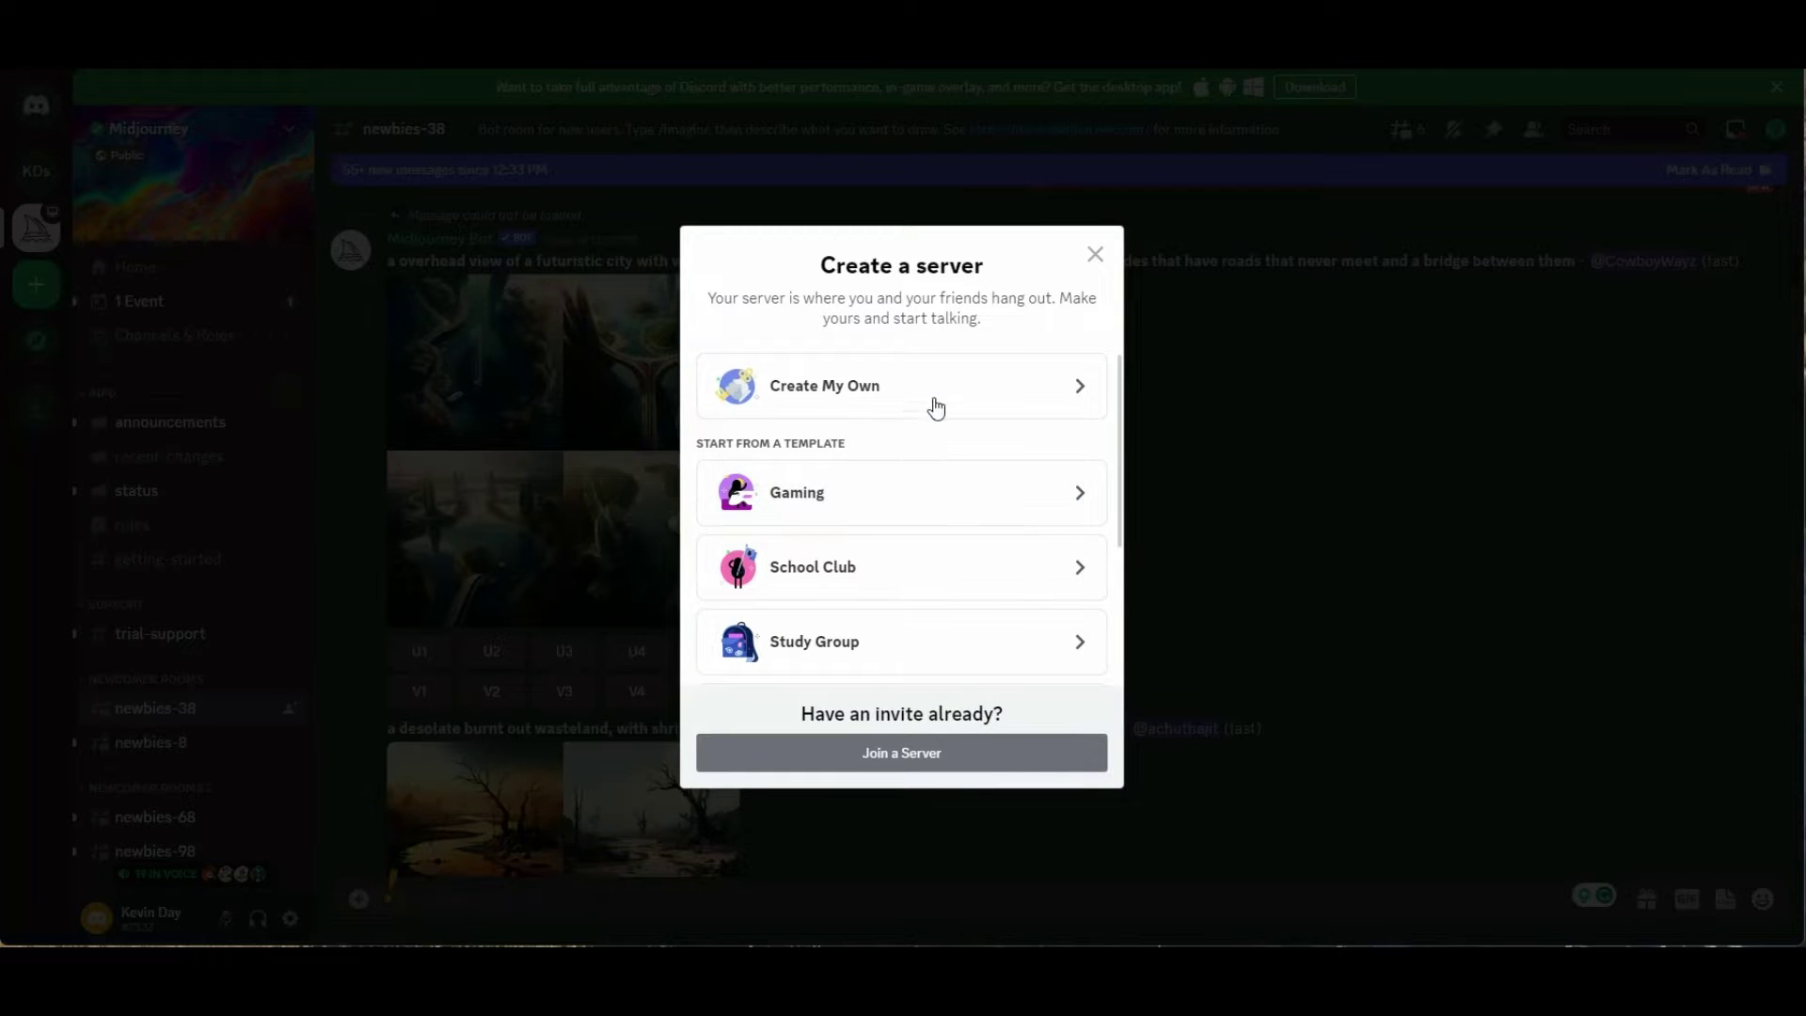
pyautogui.click(941, 393)
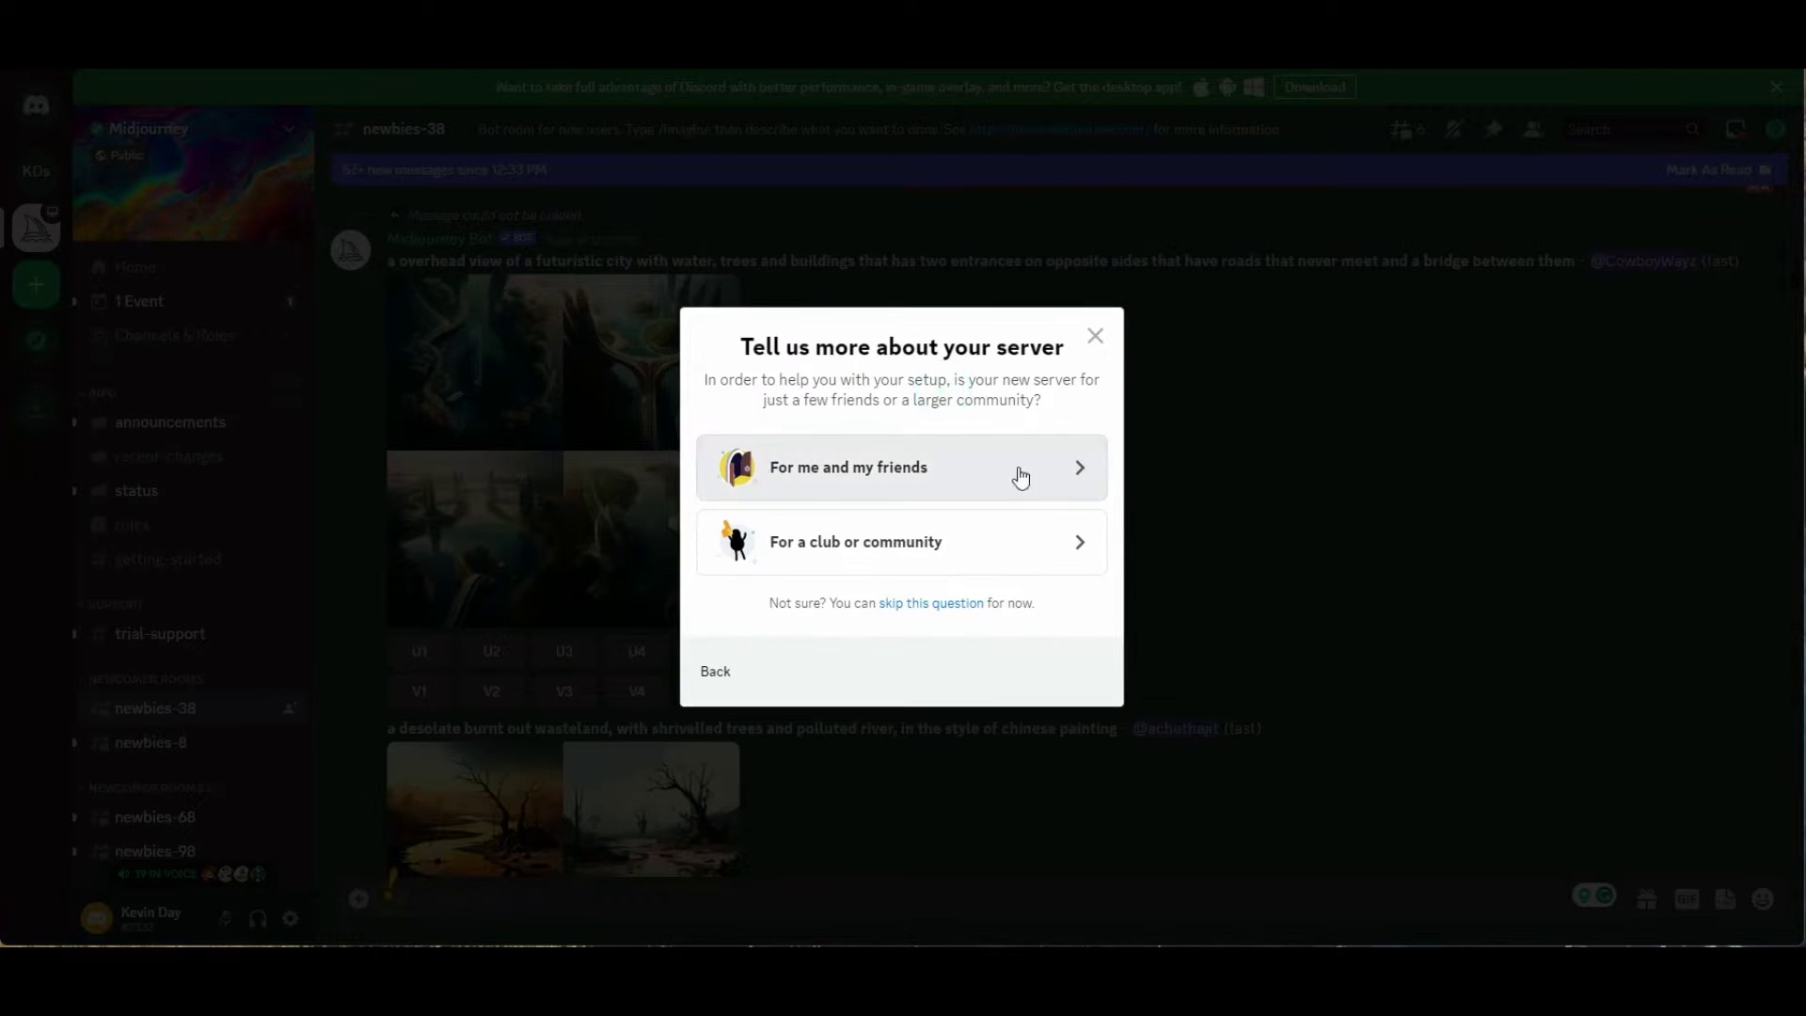
pyautogui.click(941, 512)
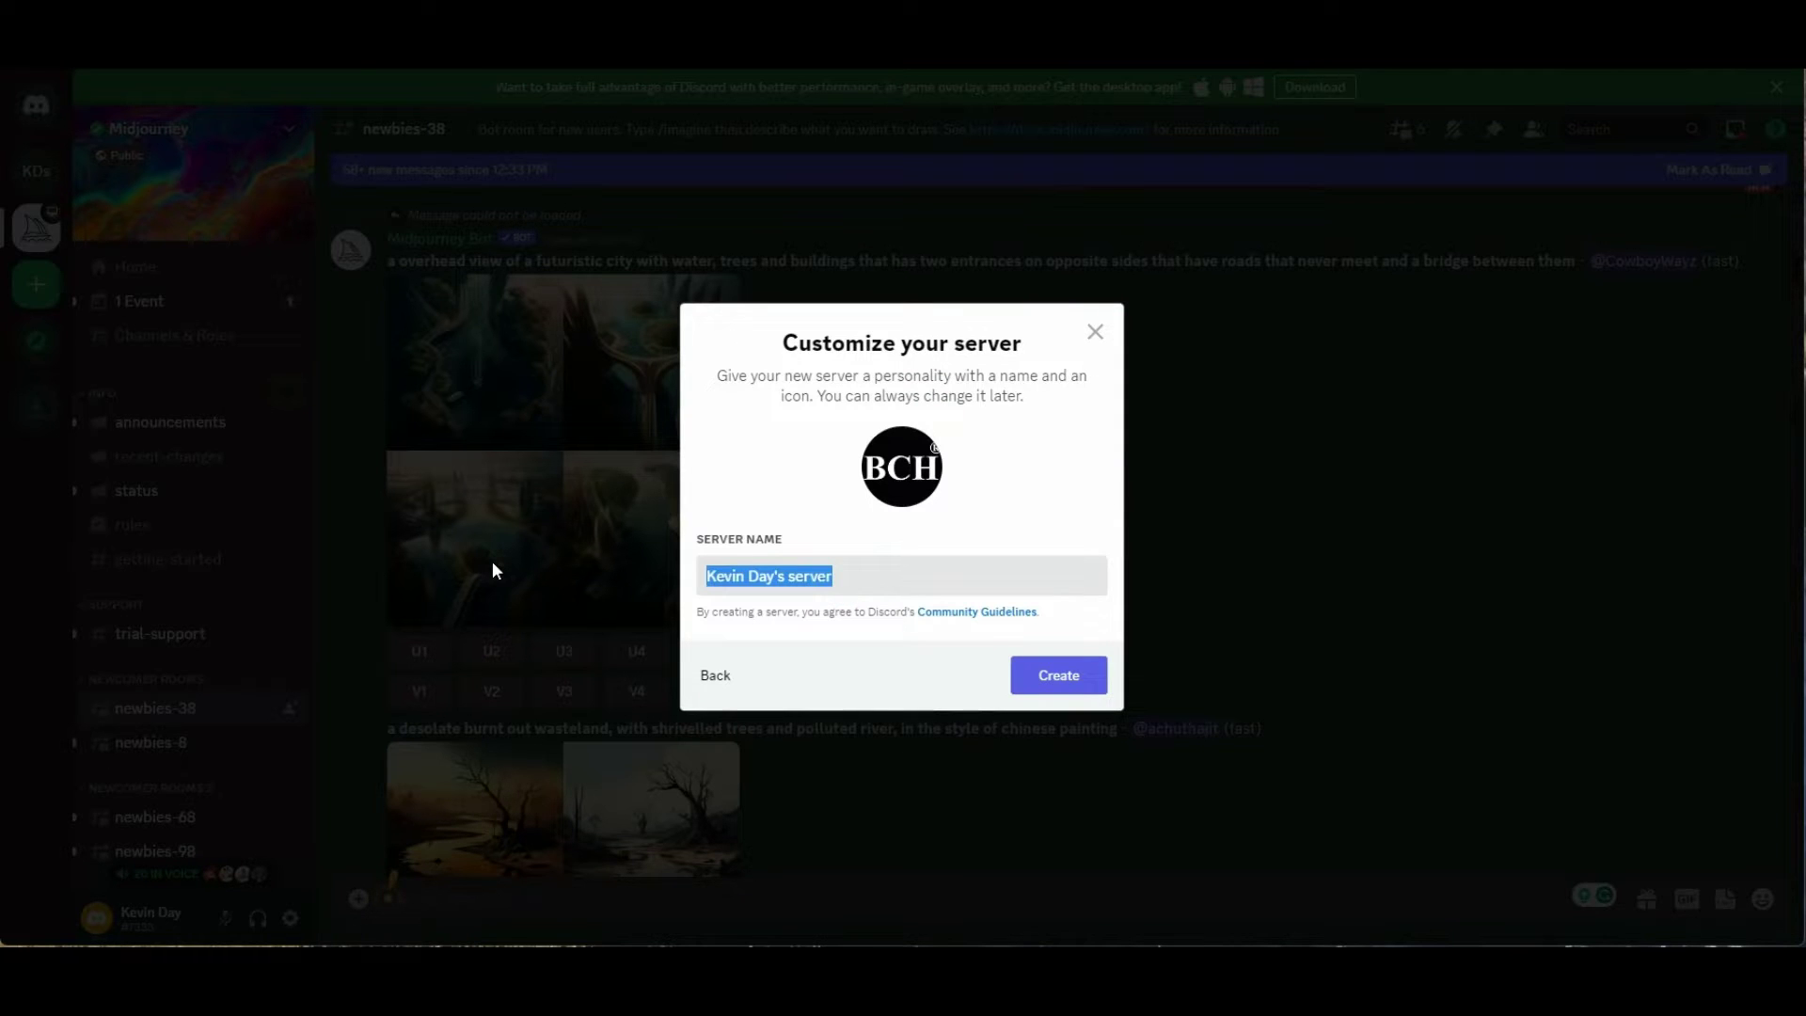
pyautogui.write('BCH S')
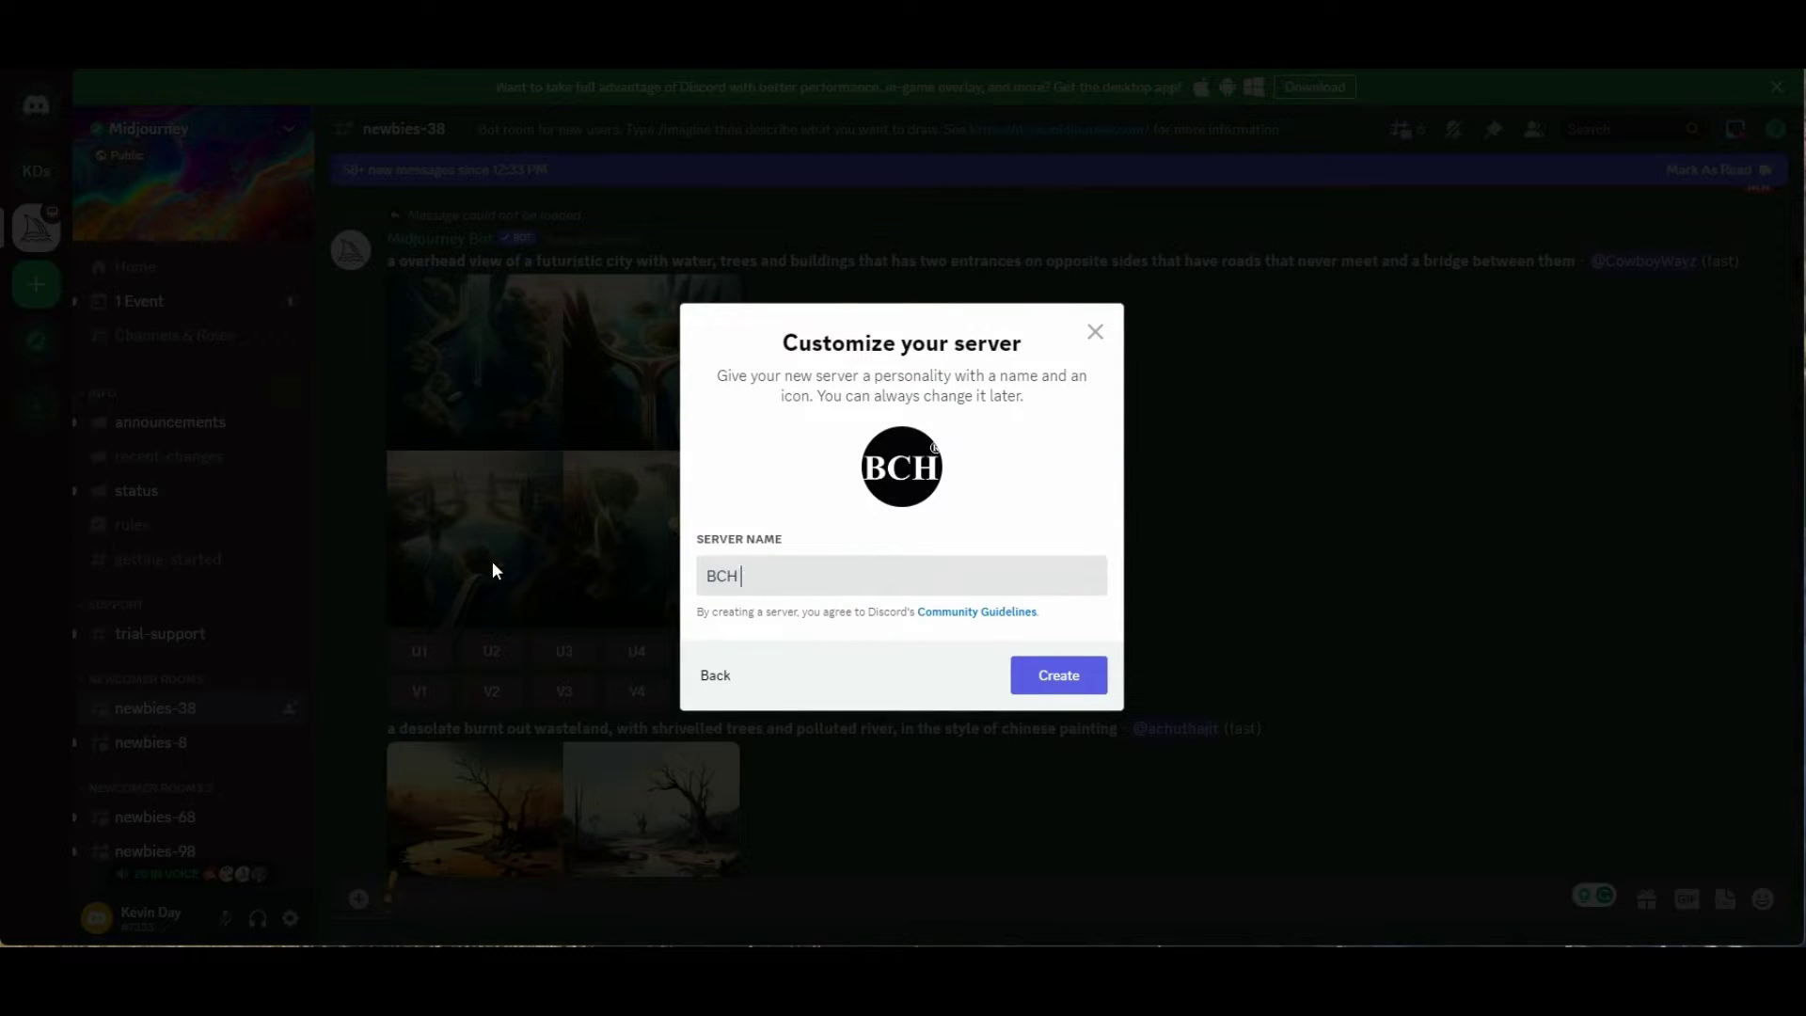
pyautogui.write('erver')
pyautogui.click(1072, 677)
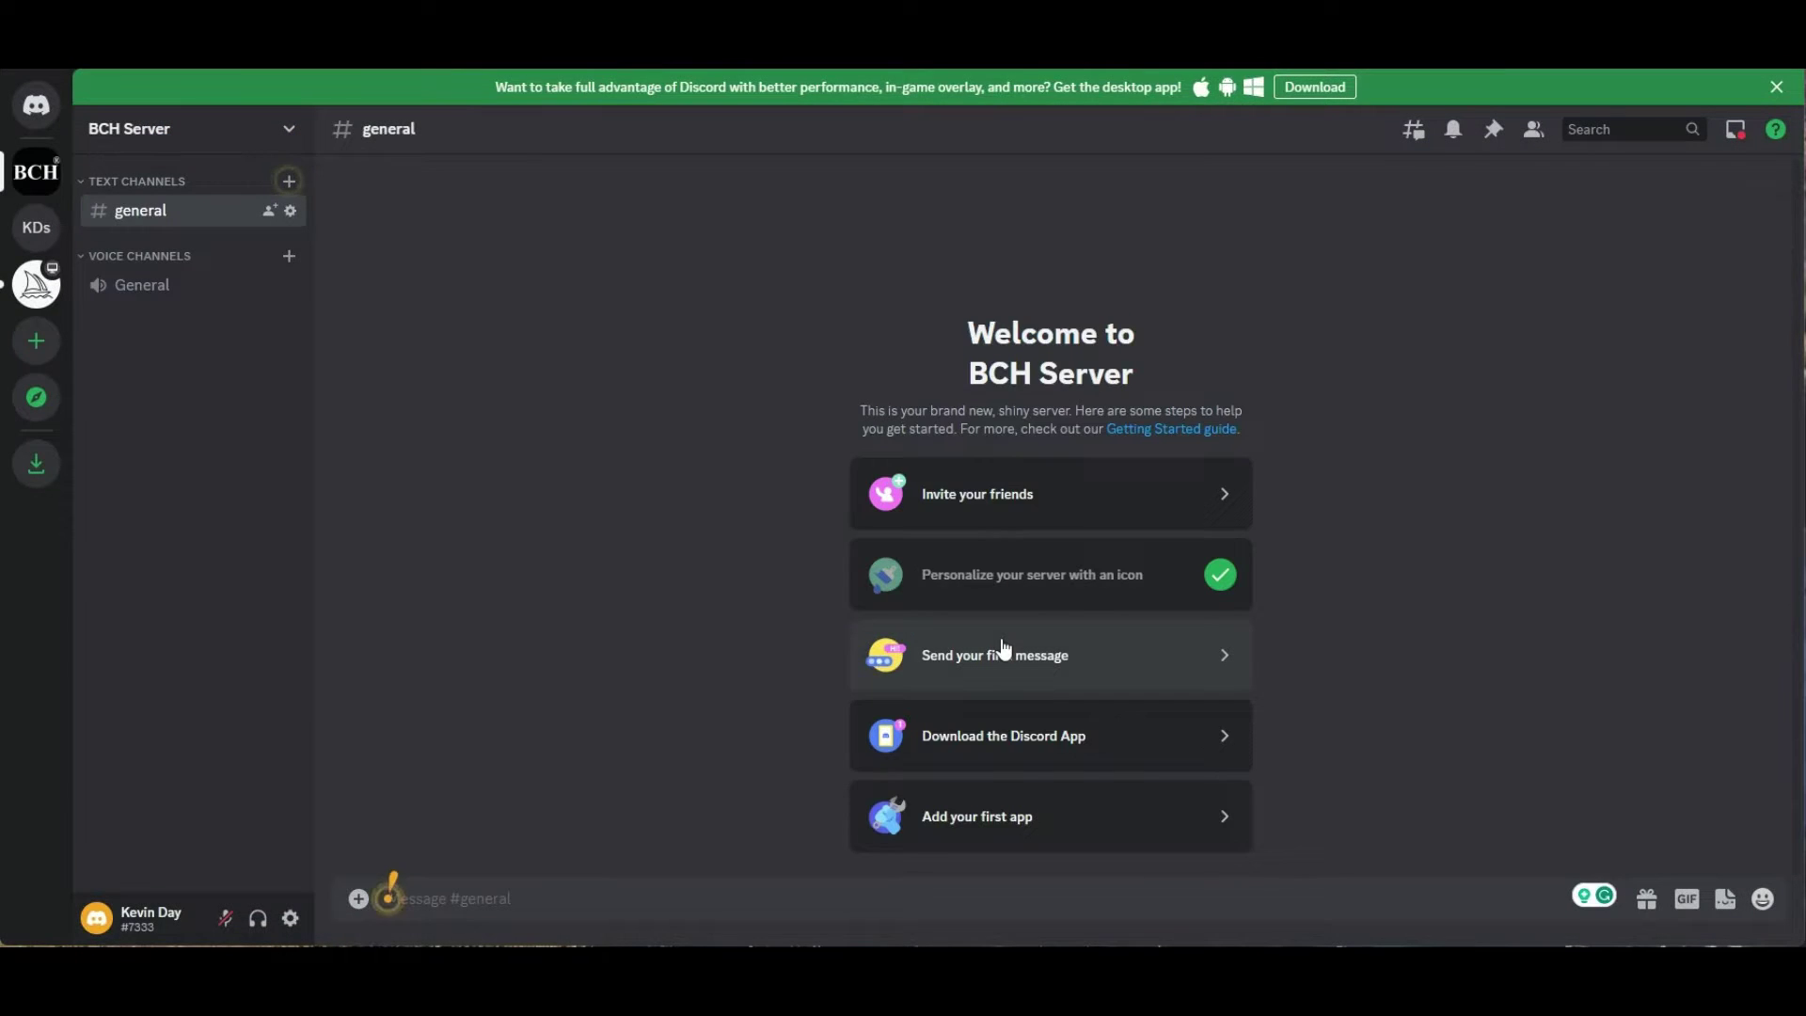
# Dismiss the friend invitation and go back to the Midjourney server's newbies-38 channel.
pyautogui.click(1083, 516)
pyautogui.click(1093, 403)
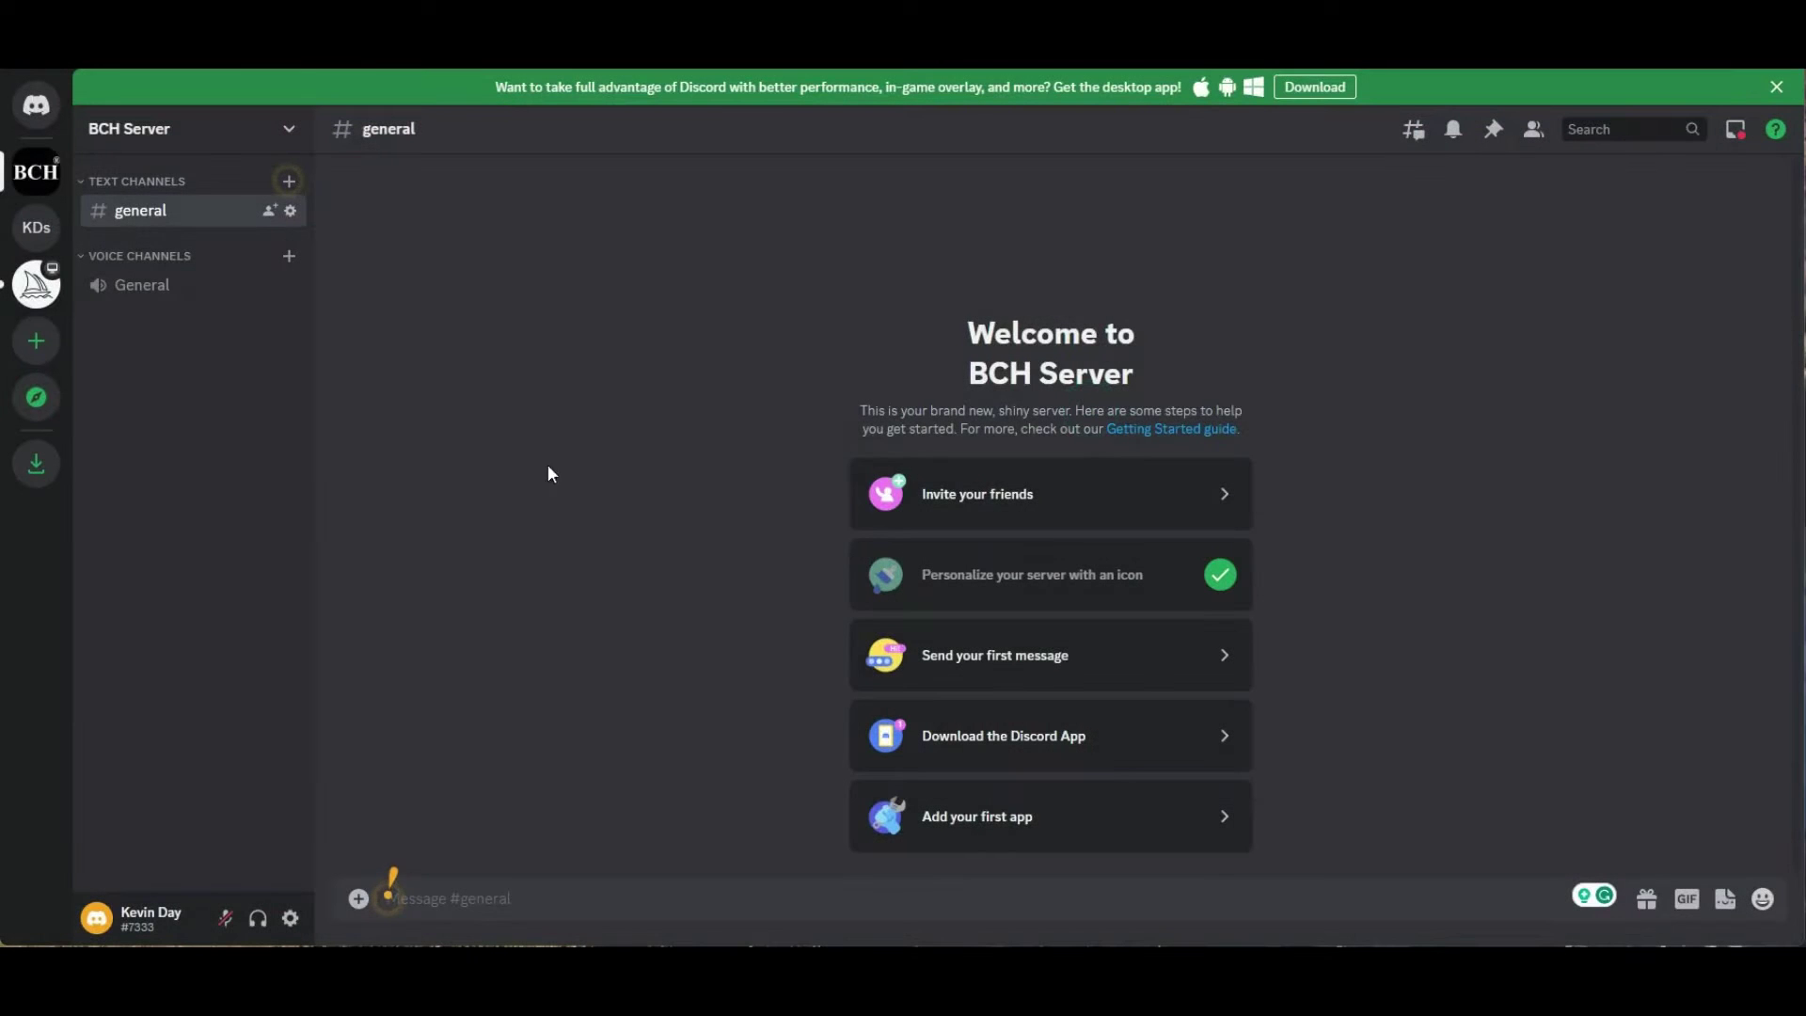
pyautogui.click(36, 283)
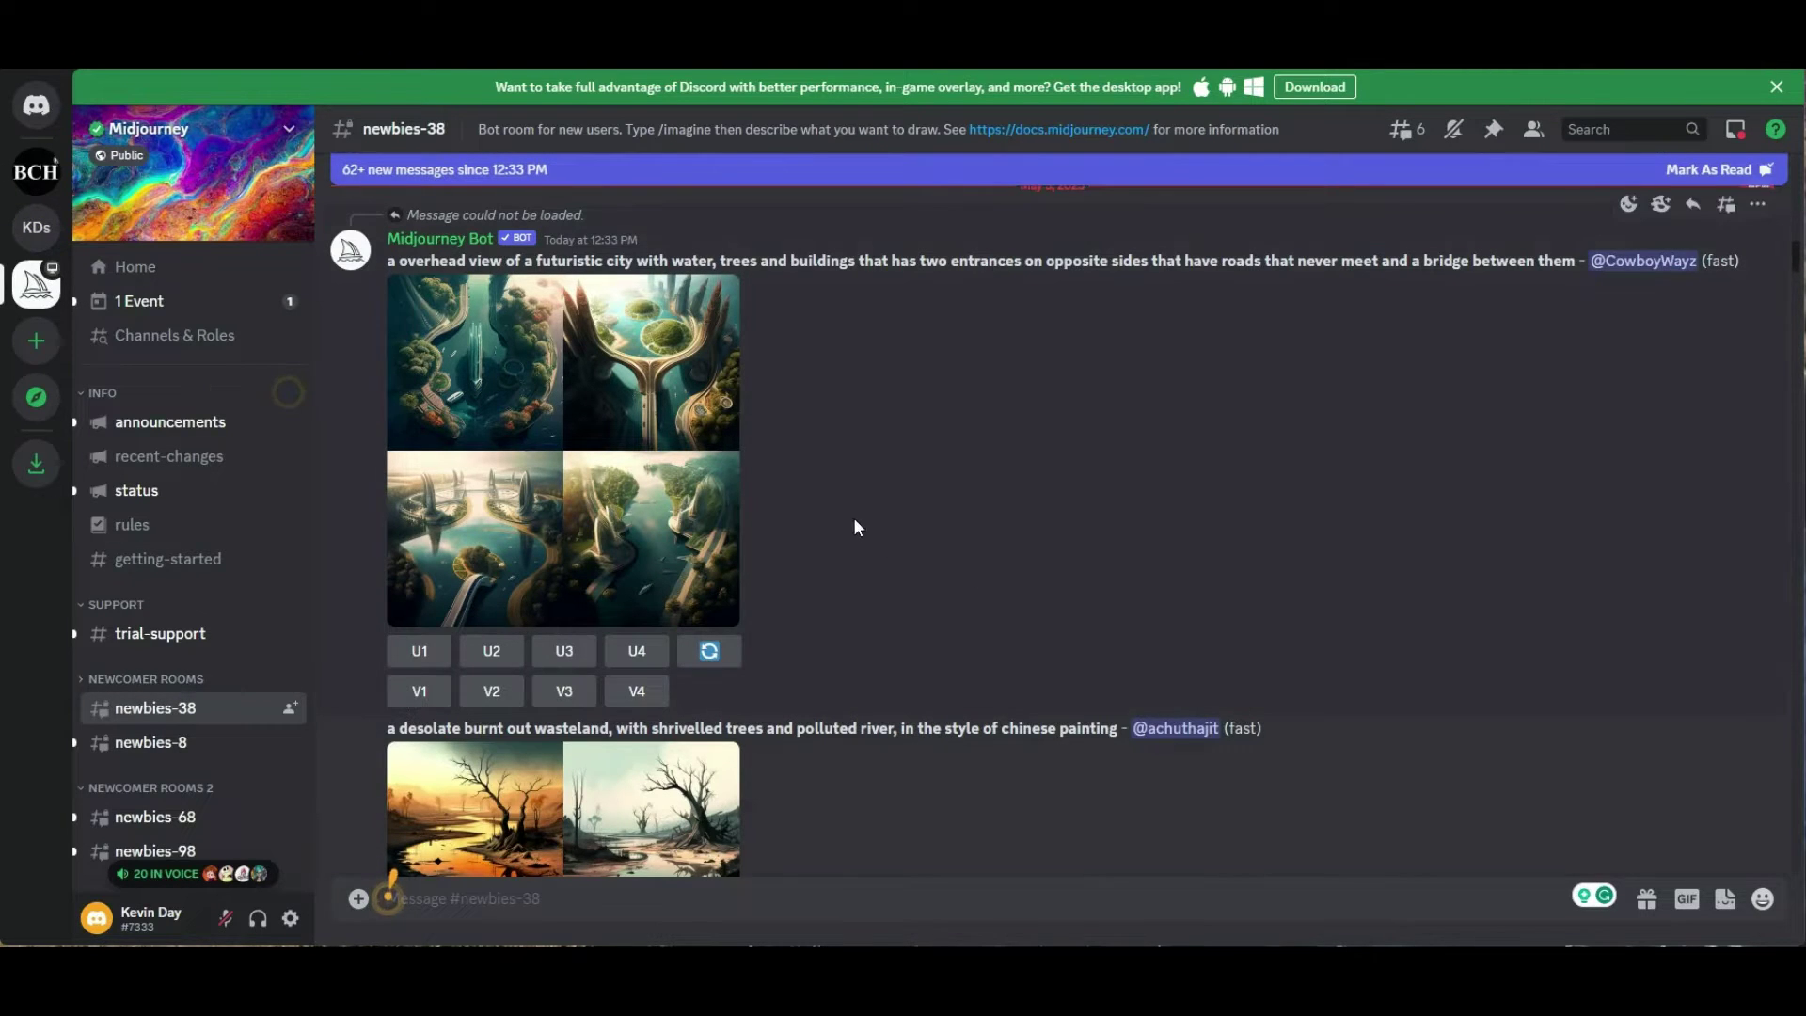
# Add Midjourney Bot from its profile to BCH Server, authorizing it and passing the hCaptcha.
pyautogui.click(470, 241)
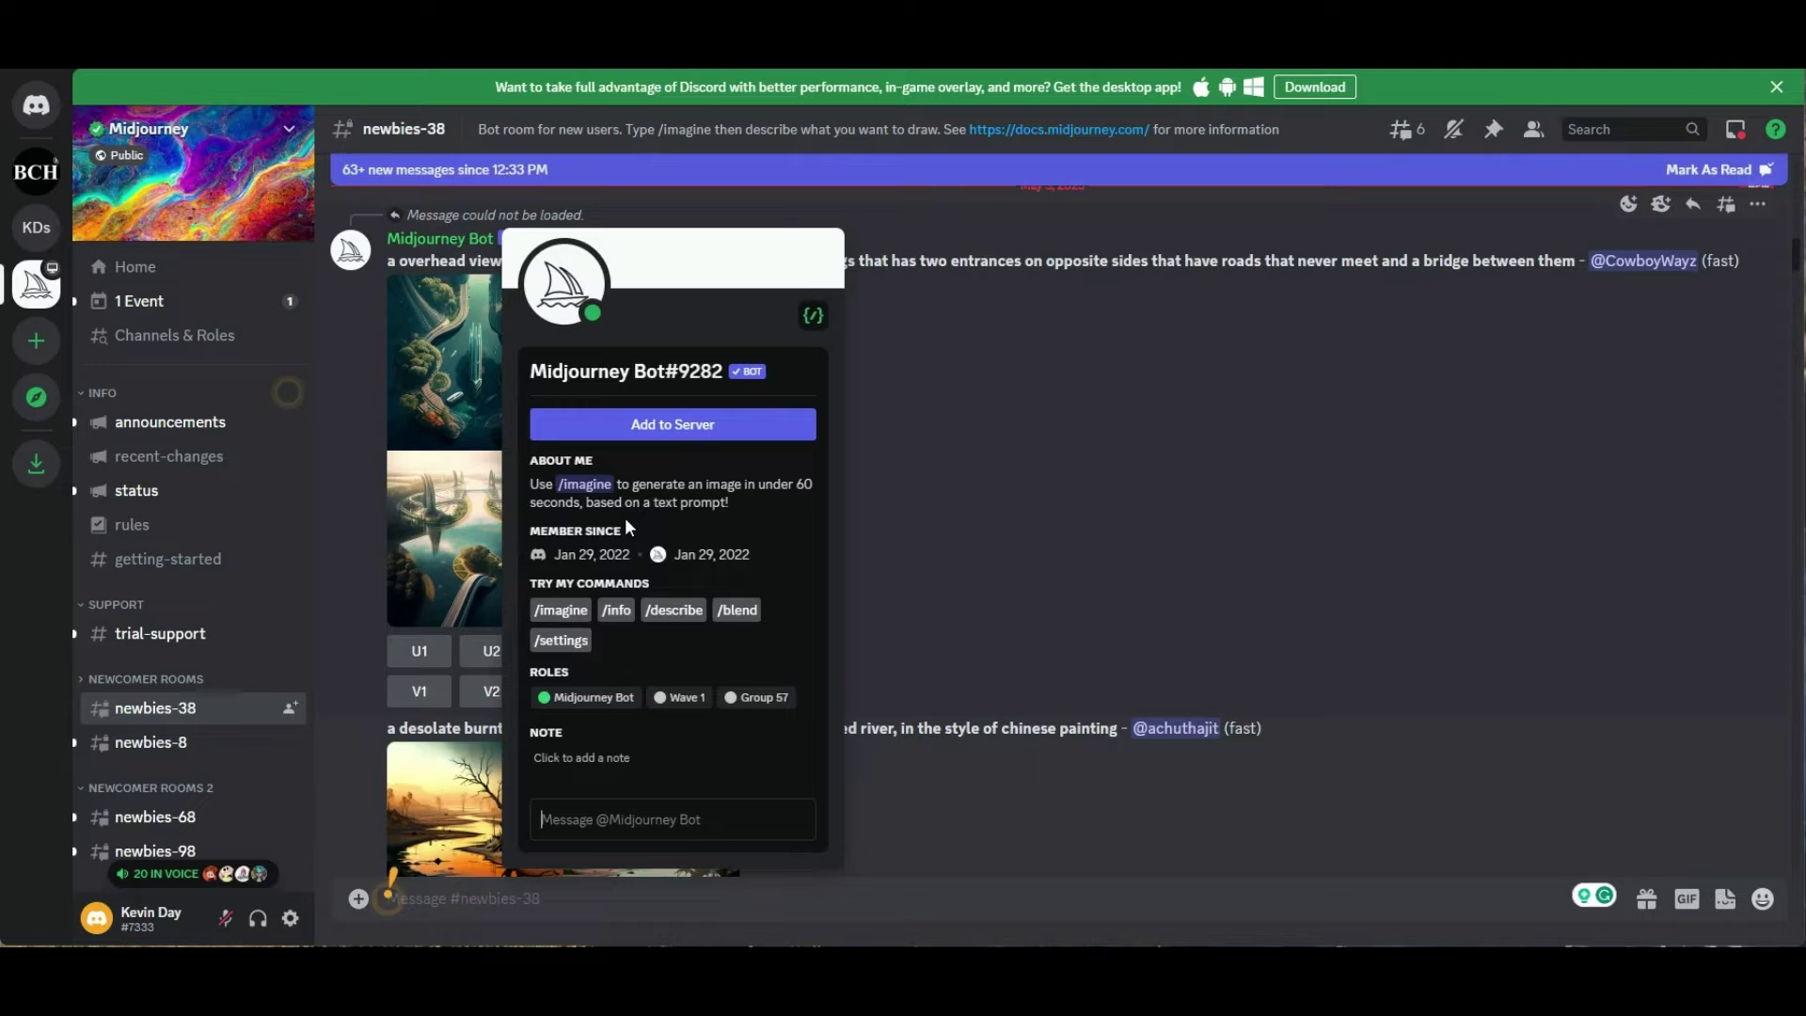
pyautogui.click(724, 425)
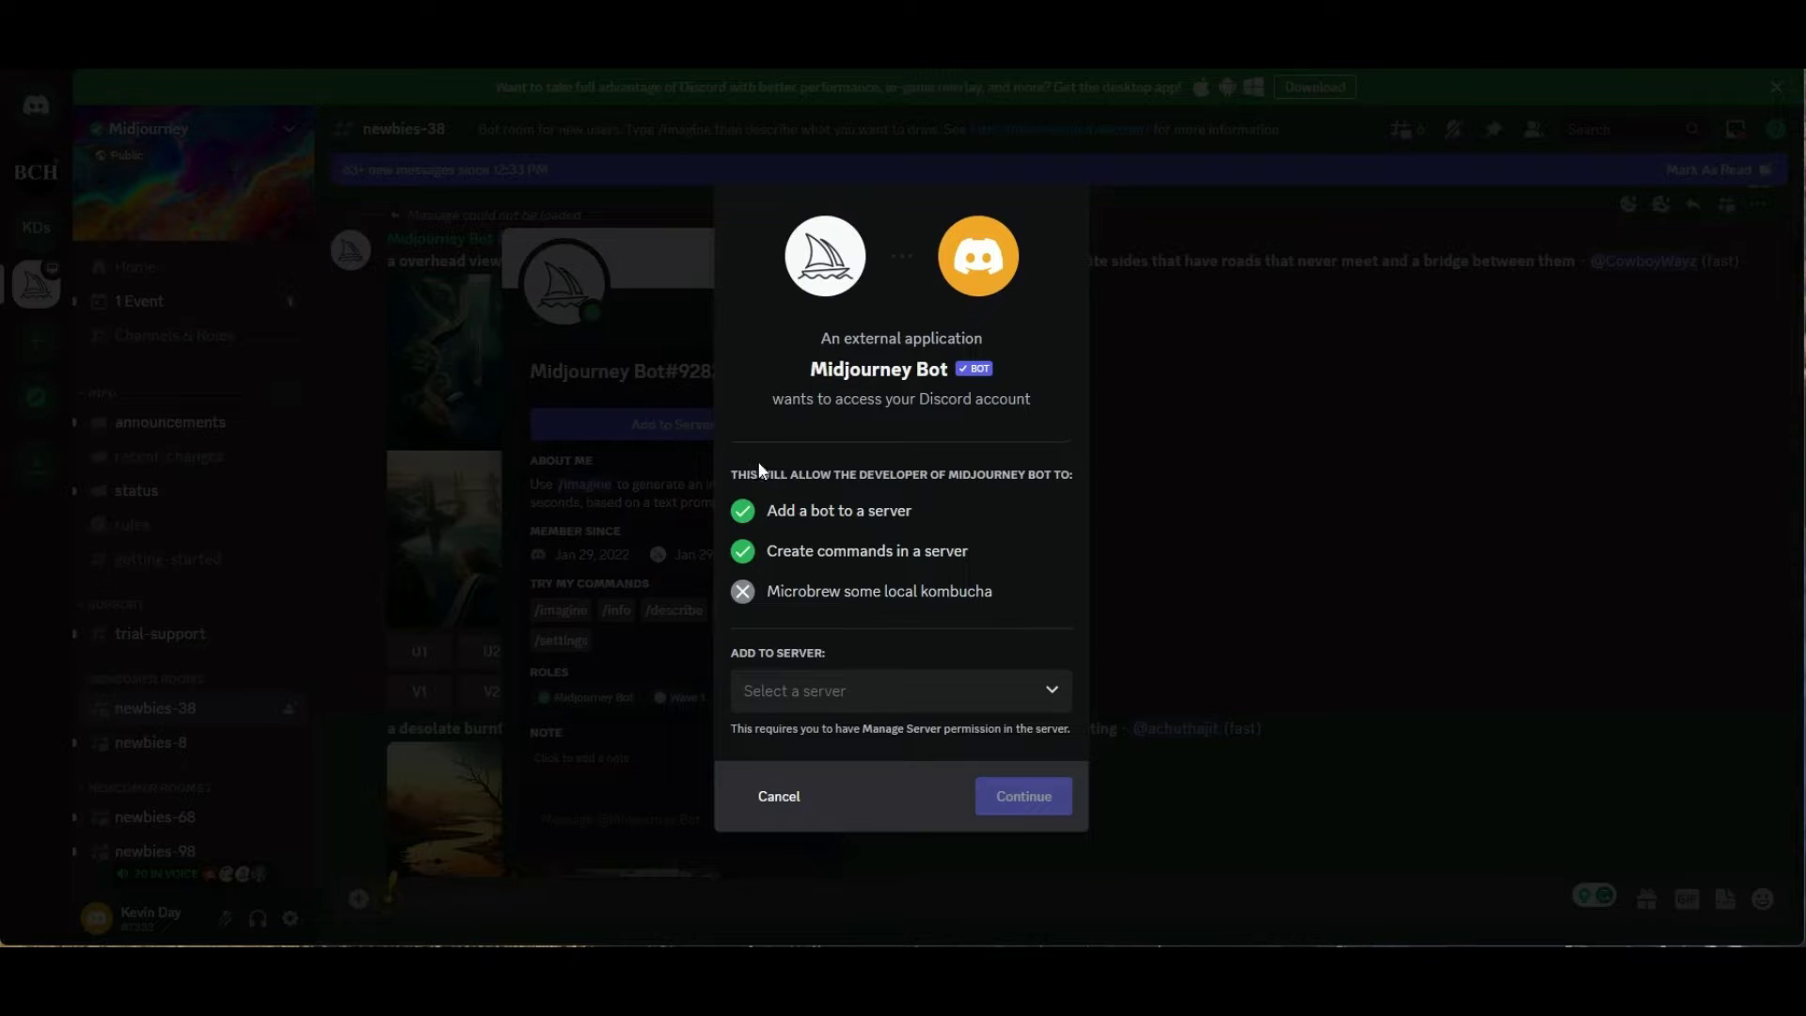
pyautogui.click(1051, 692)
pyautogui.click(818, 743)
pyautogui.click(1027, 795)
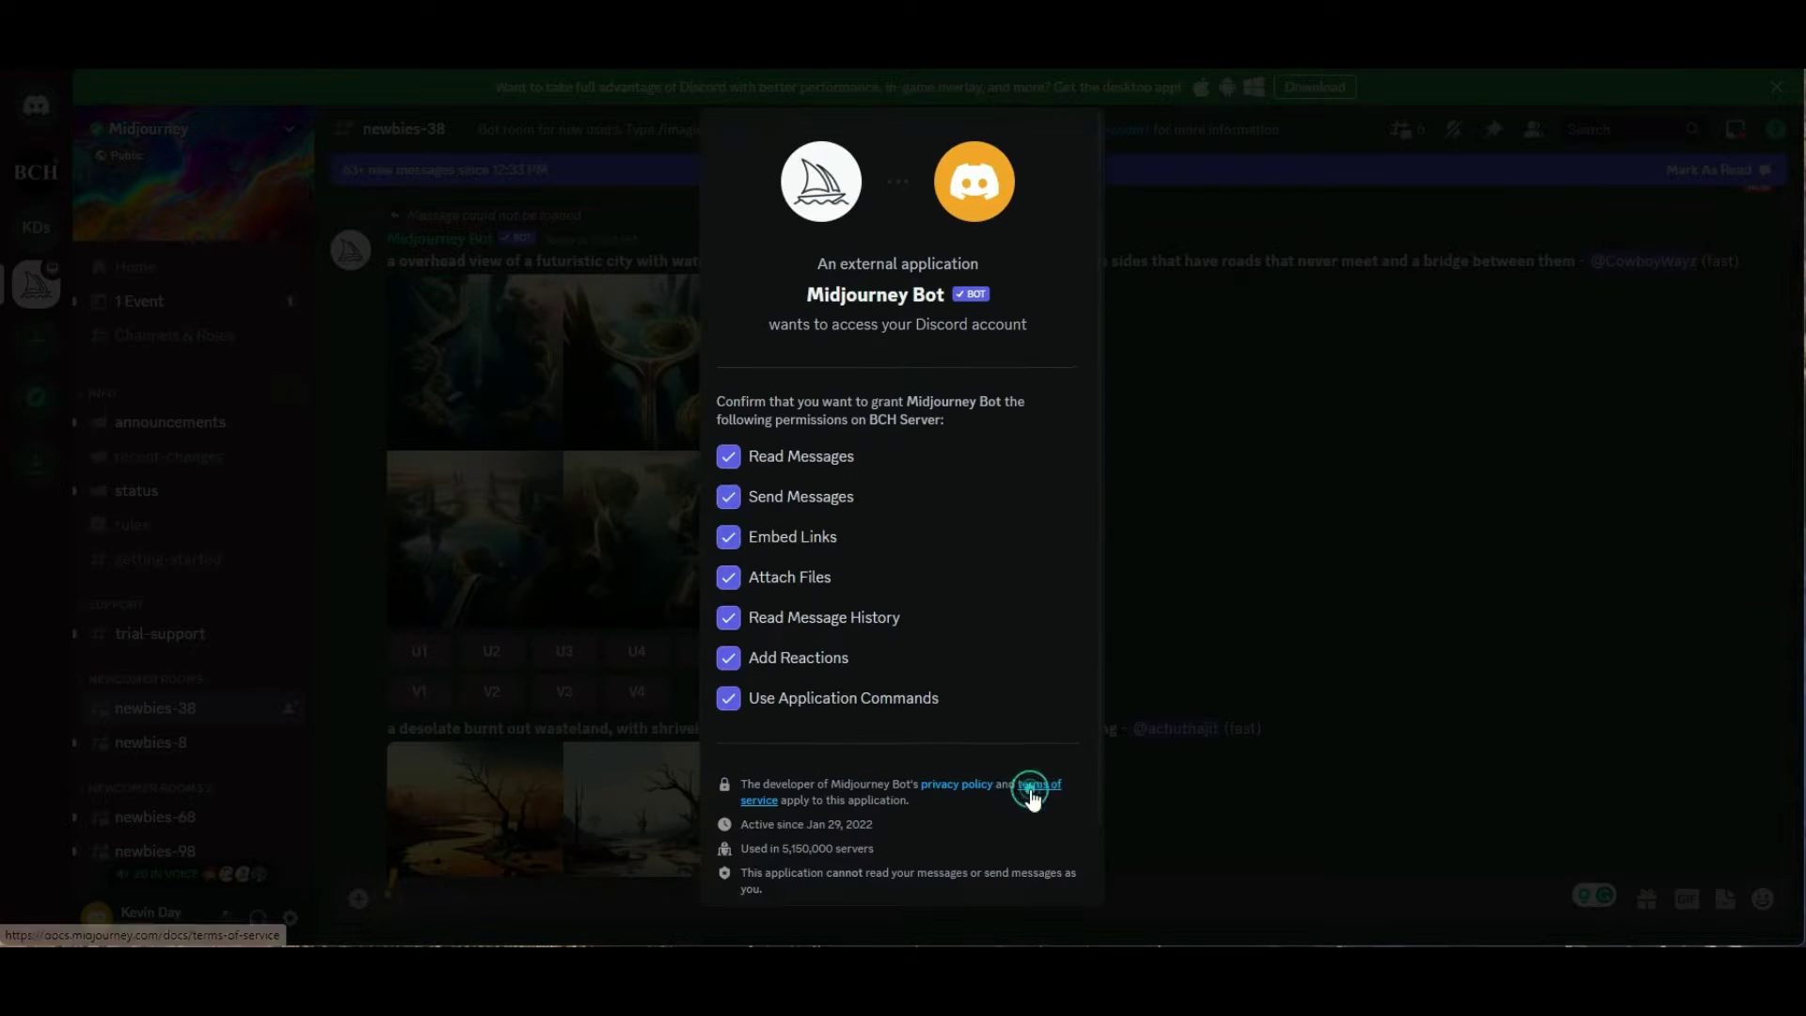
pyautogui.click(1029, 869)
pyautogui.click(785, 653)
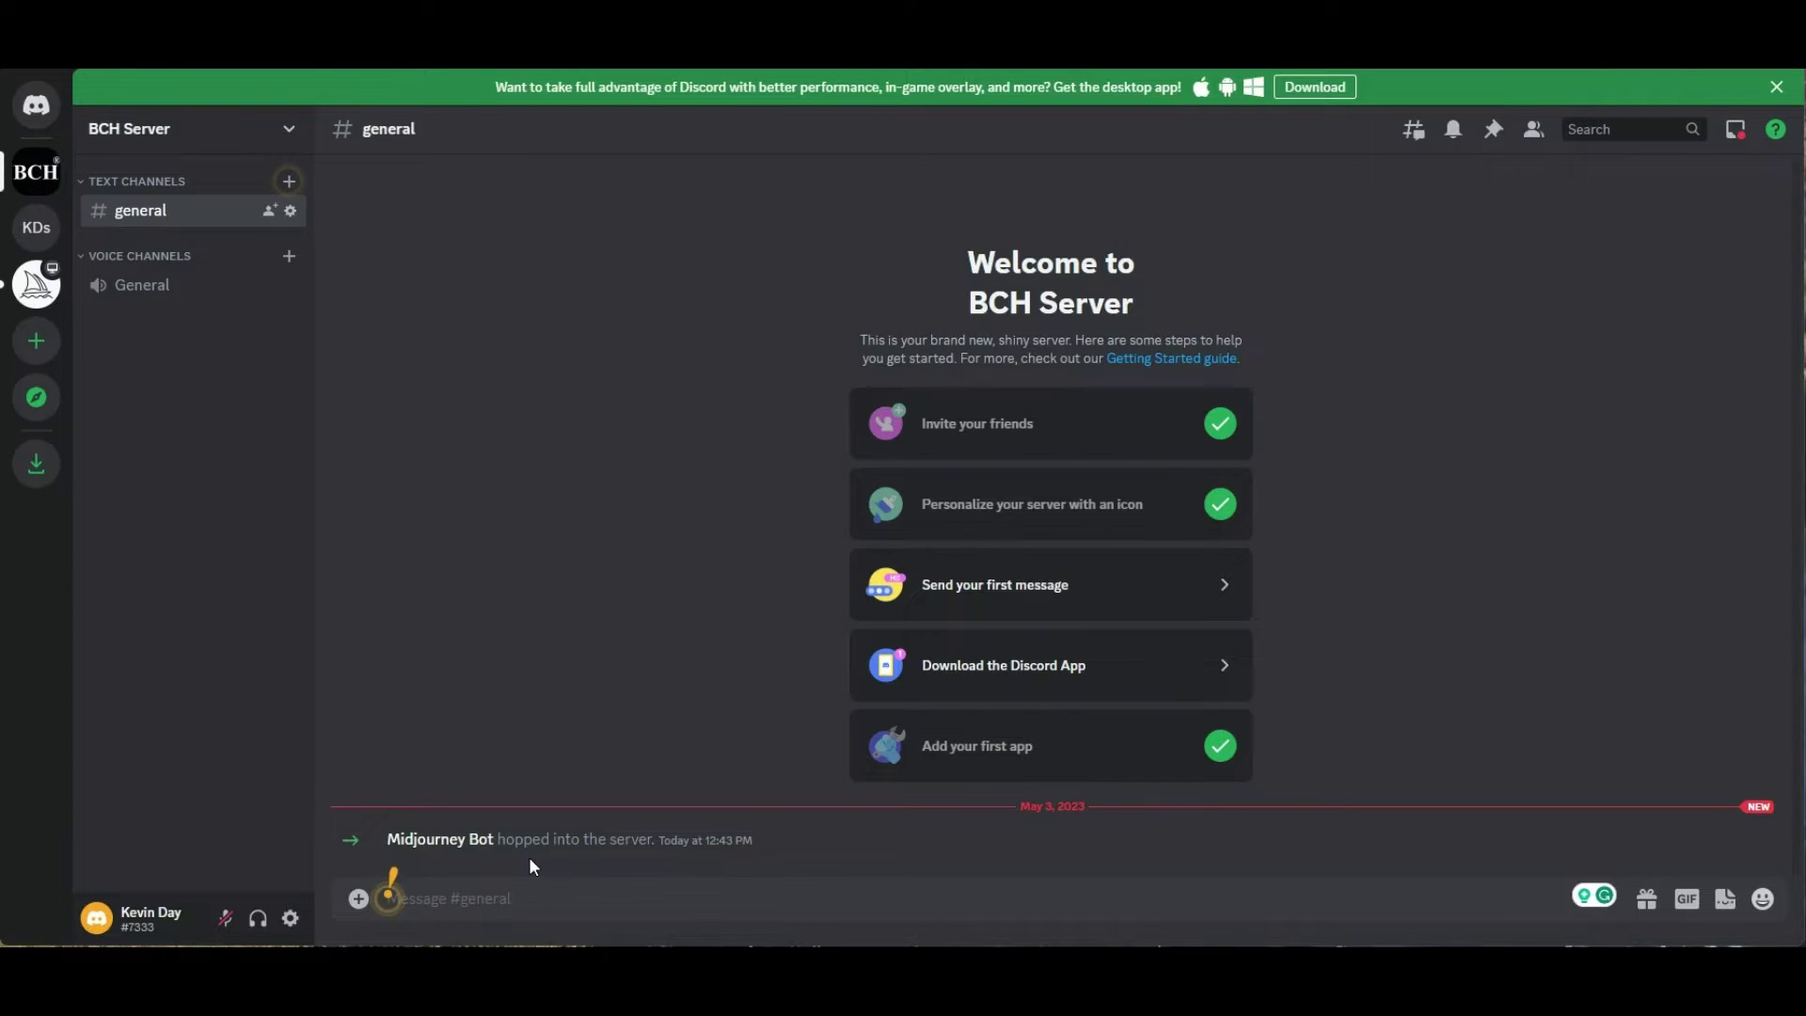
pyautogui.moveTo(610, 840); pyautogui.dragTo(498, 840)
# Send /imagine with the prompt 'a horse running on grass' and accept Midjourney's Terms of Service.
pyautogui.click(431, 903)
pyautogui.write('/imagine')
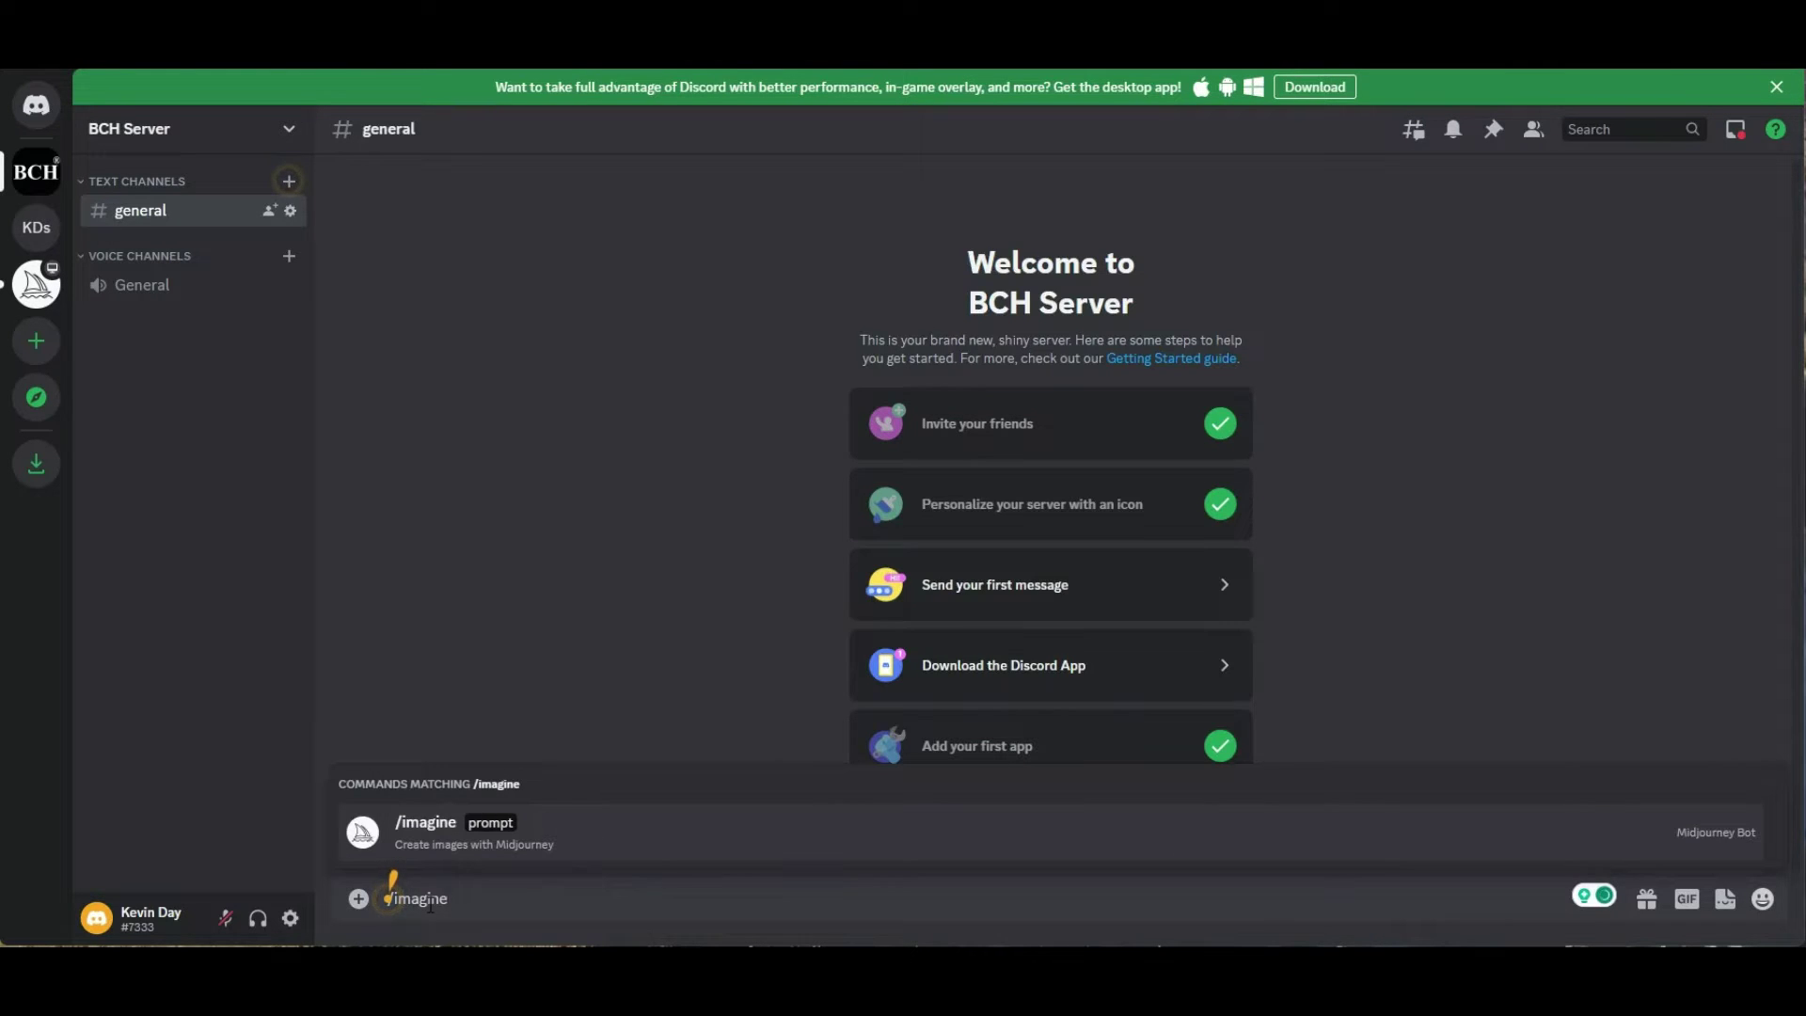
pyautogui.click(503, 837)
pyautogui.write('a horse running on grass')
pyautogui.press('Return')
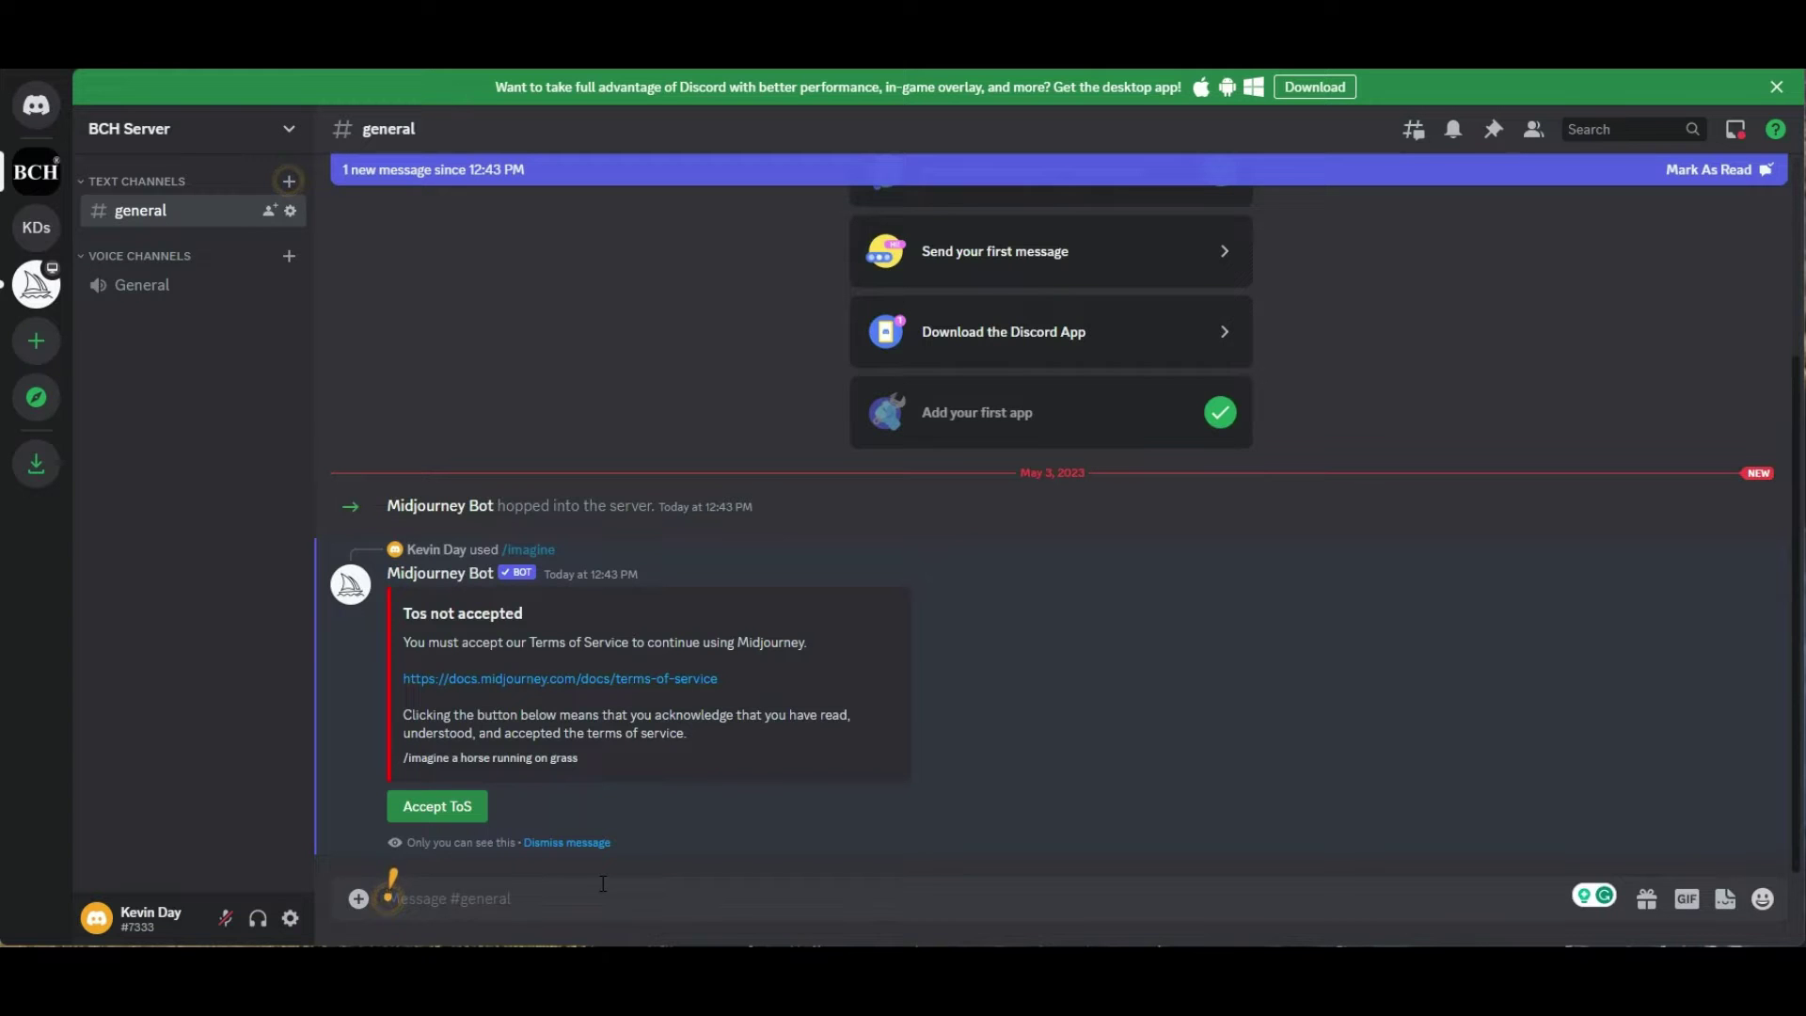
pyautogui.click(467, 801)
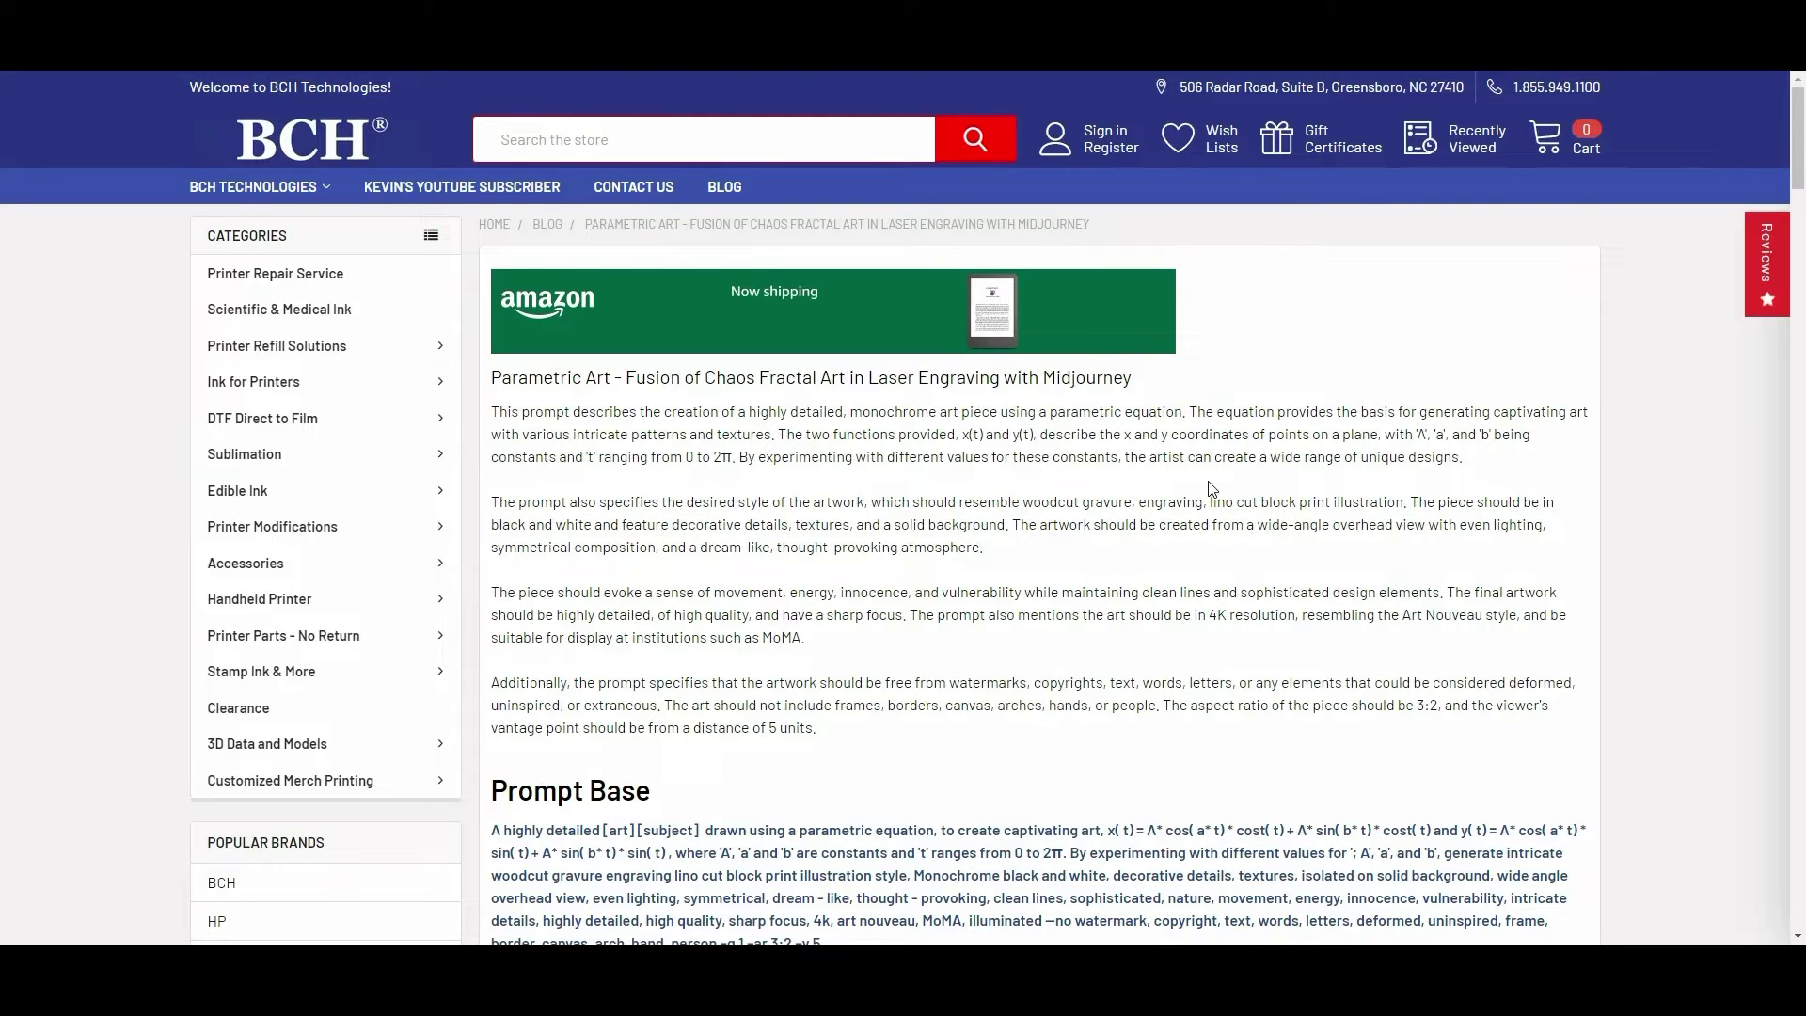
# Scroll the 'Parametric Art' post down to its Prompt Base section and Example Prompt.
pyautogui.scroll(-4, 1211, 488)
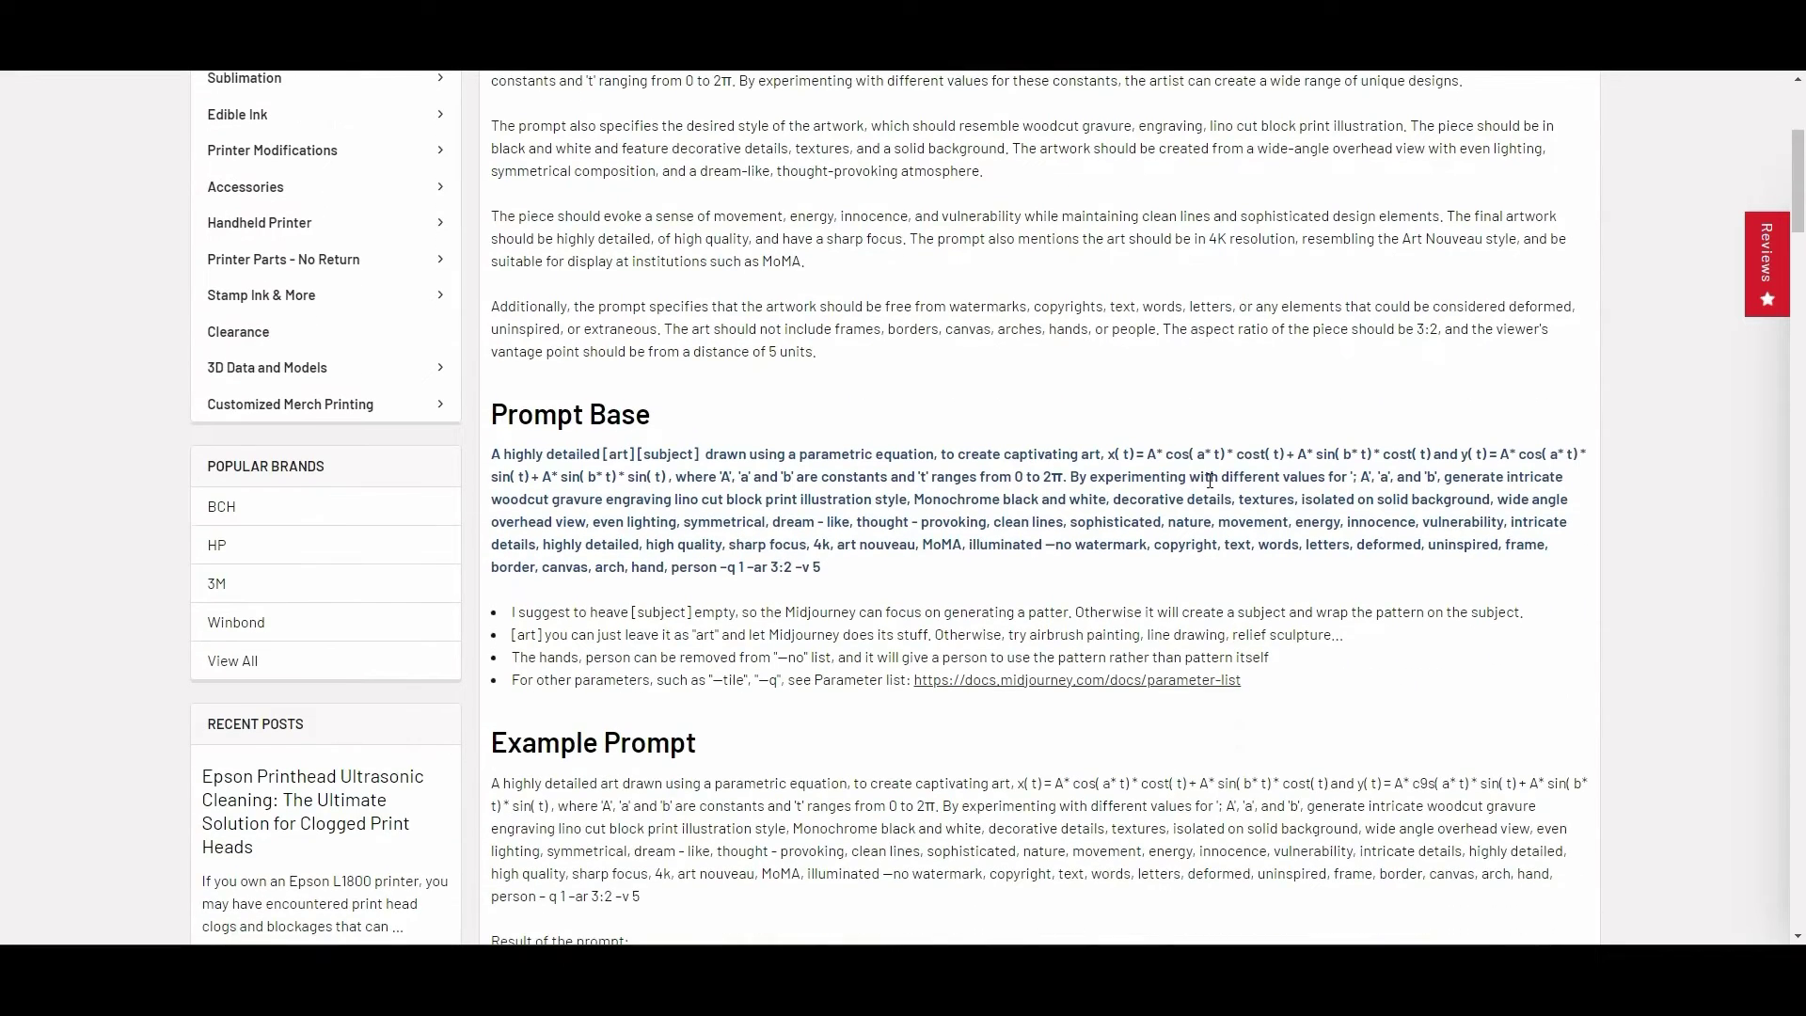
pyautogui.scroll(-1, 1210, 480)
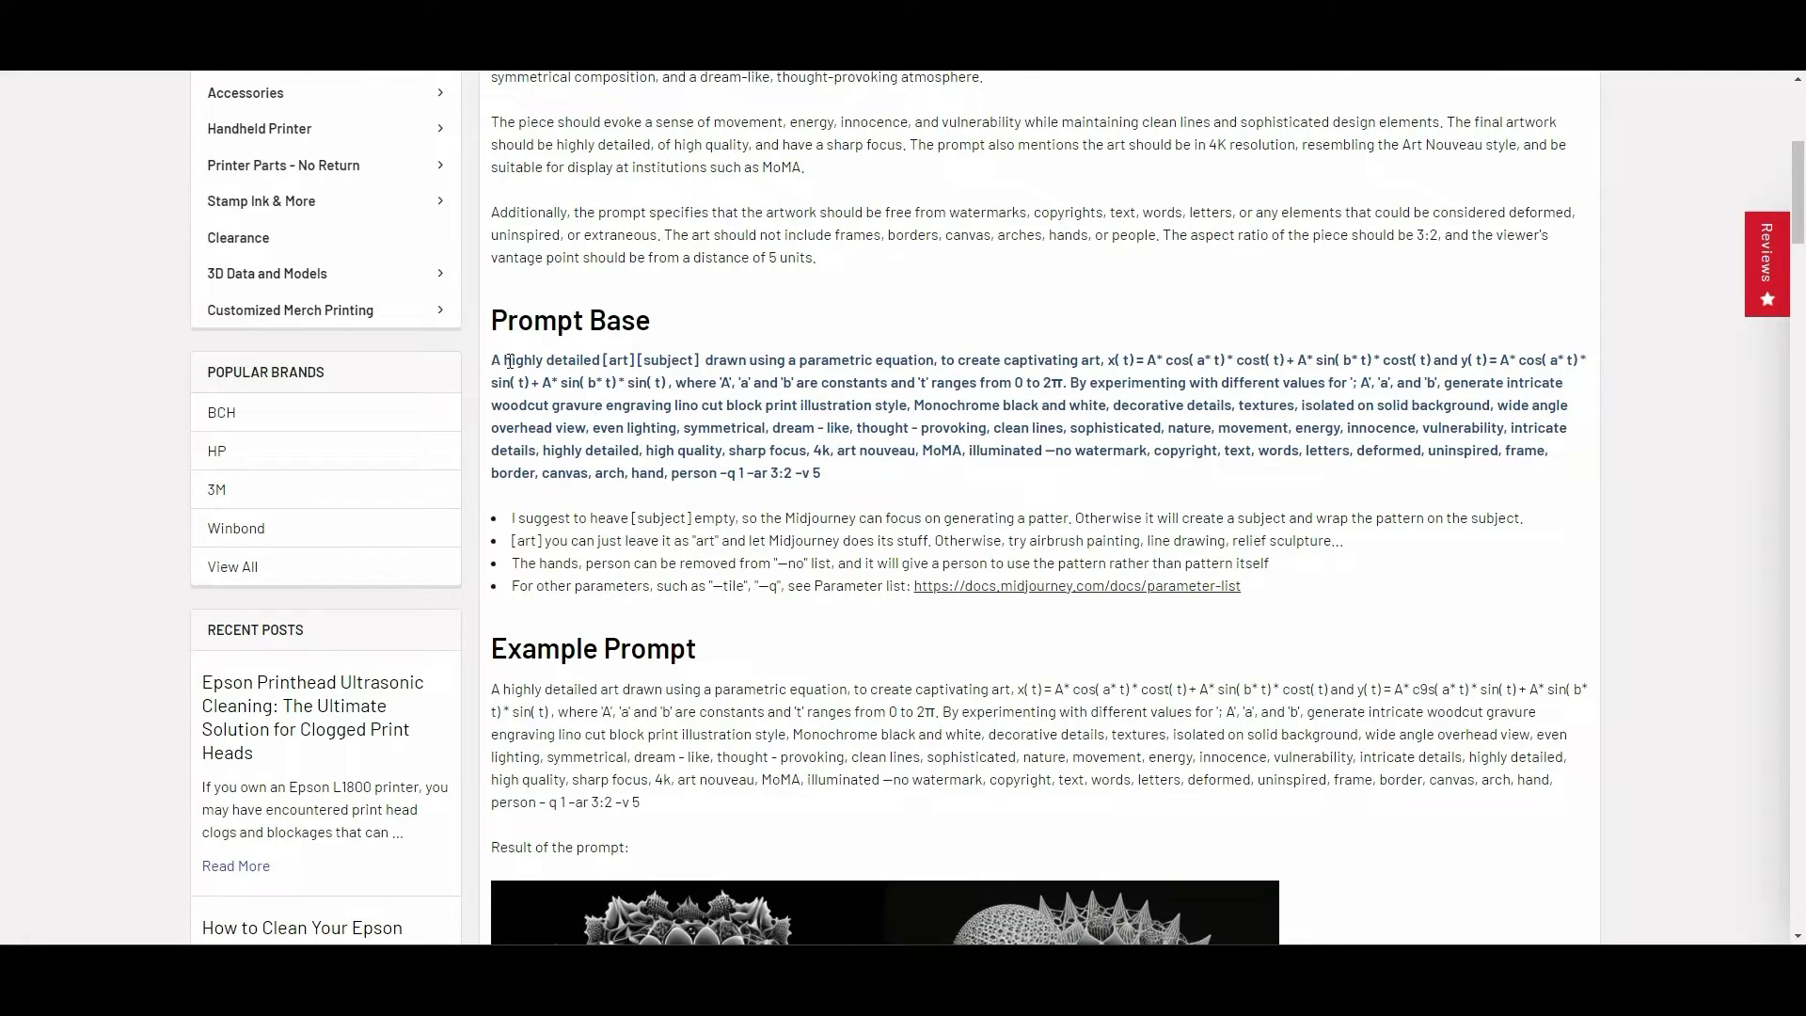
pyautogui.moveTo(493, 361); pyautogui.dragTo(695, 362)
pyautogui.click(613, 361)
pyautogui.moveTo(628, 518); pyautogui.dragTo(695, 517)
pyautogui.moveTo(603, 361); pyautogui.dragTo(633, 362)
pyautogui.click(705, 428)
pyautogui.moveTo(493, 365); pyautogui.dragTo(936, 356)
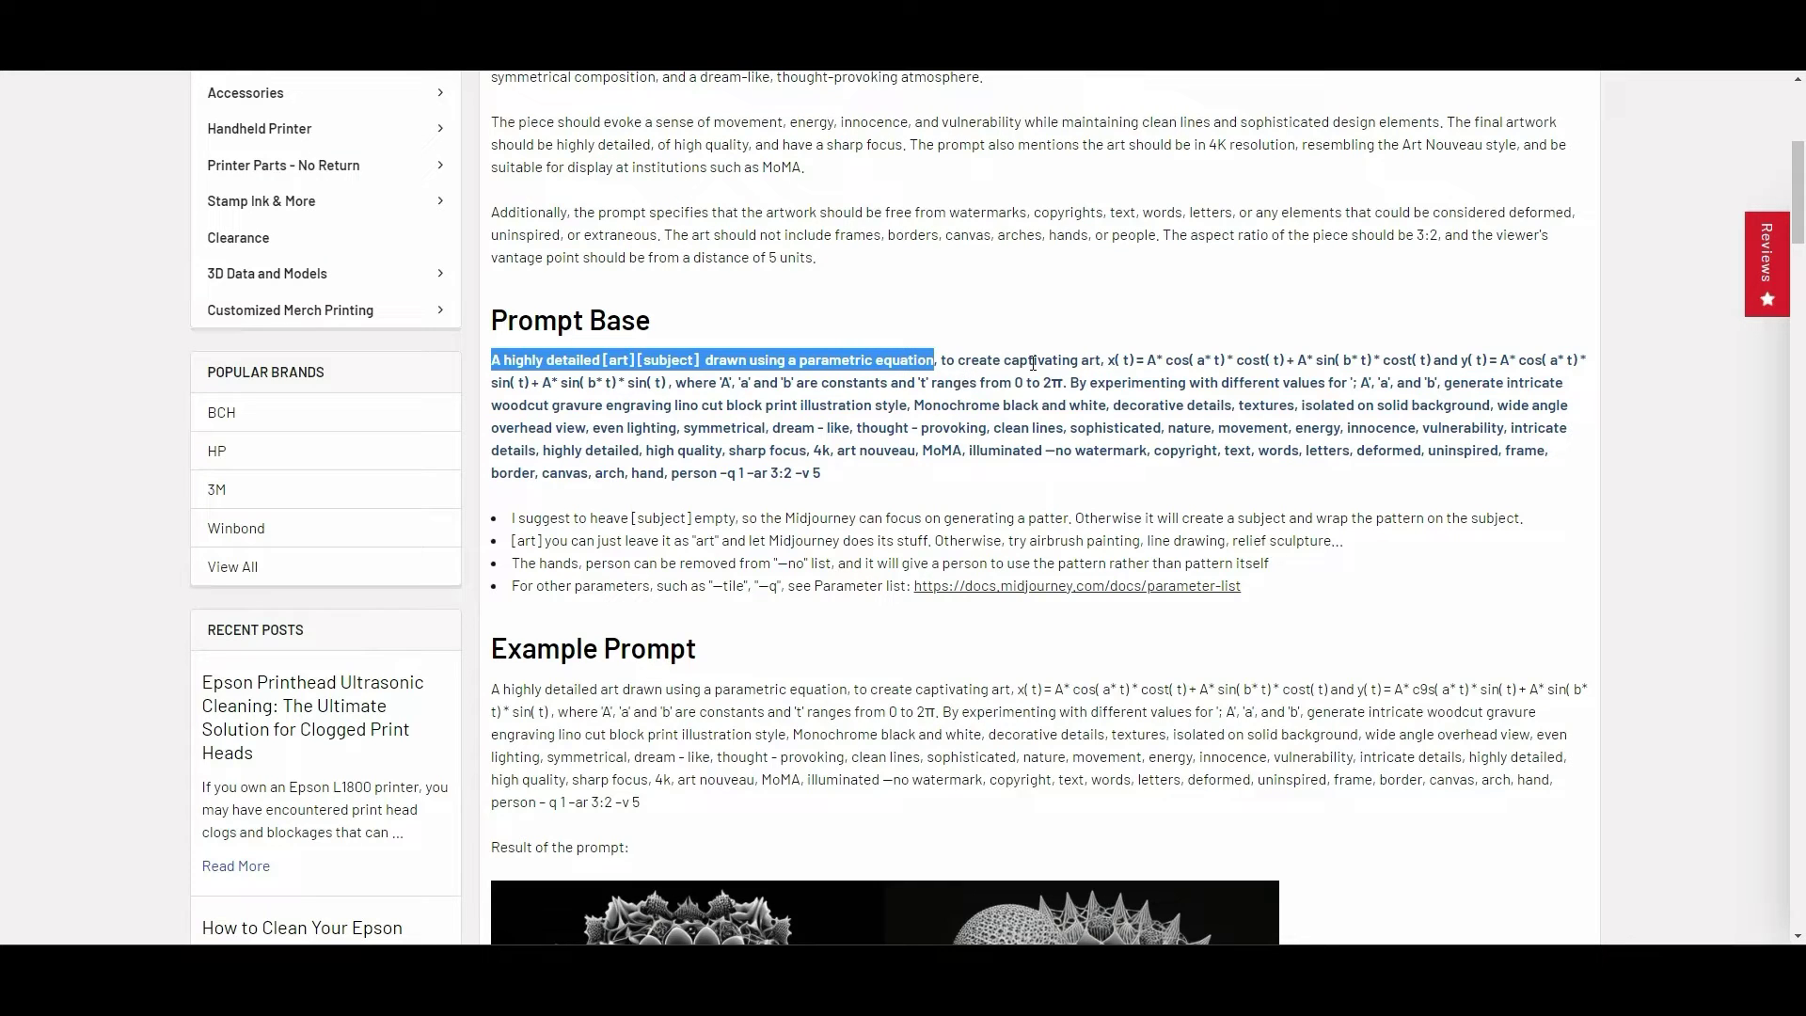
pyautogui.click(941, 361)
pyautogui.moveTo(1104, 362); pyautogui.dragTo(1445, 388)
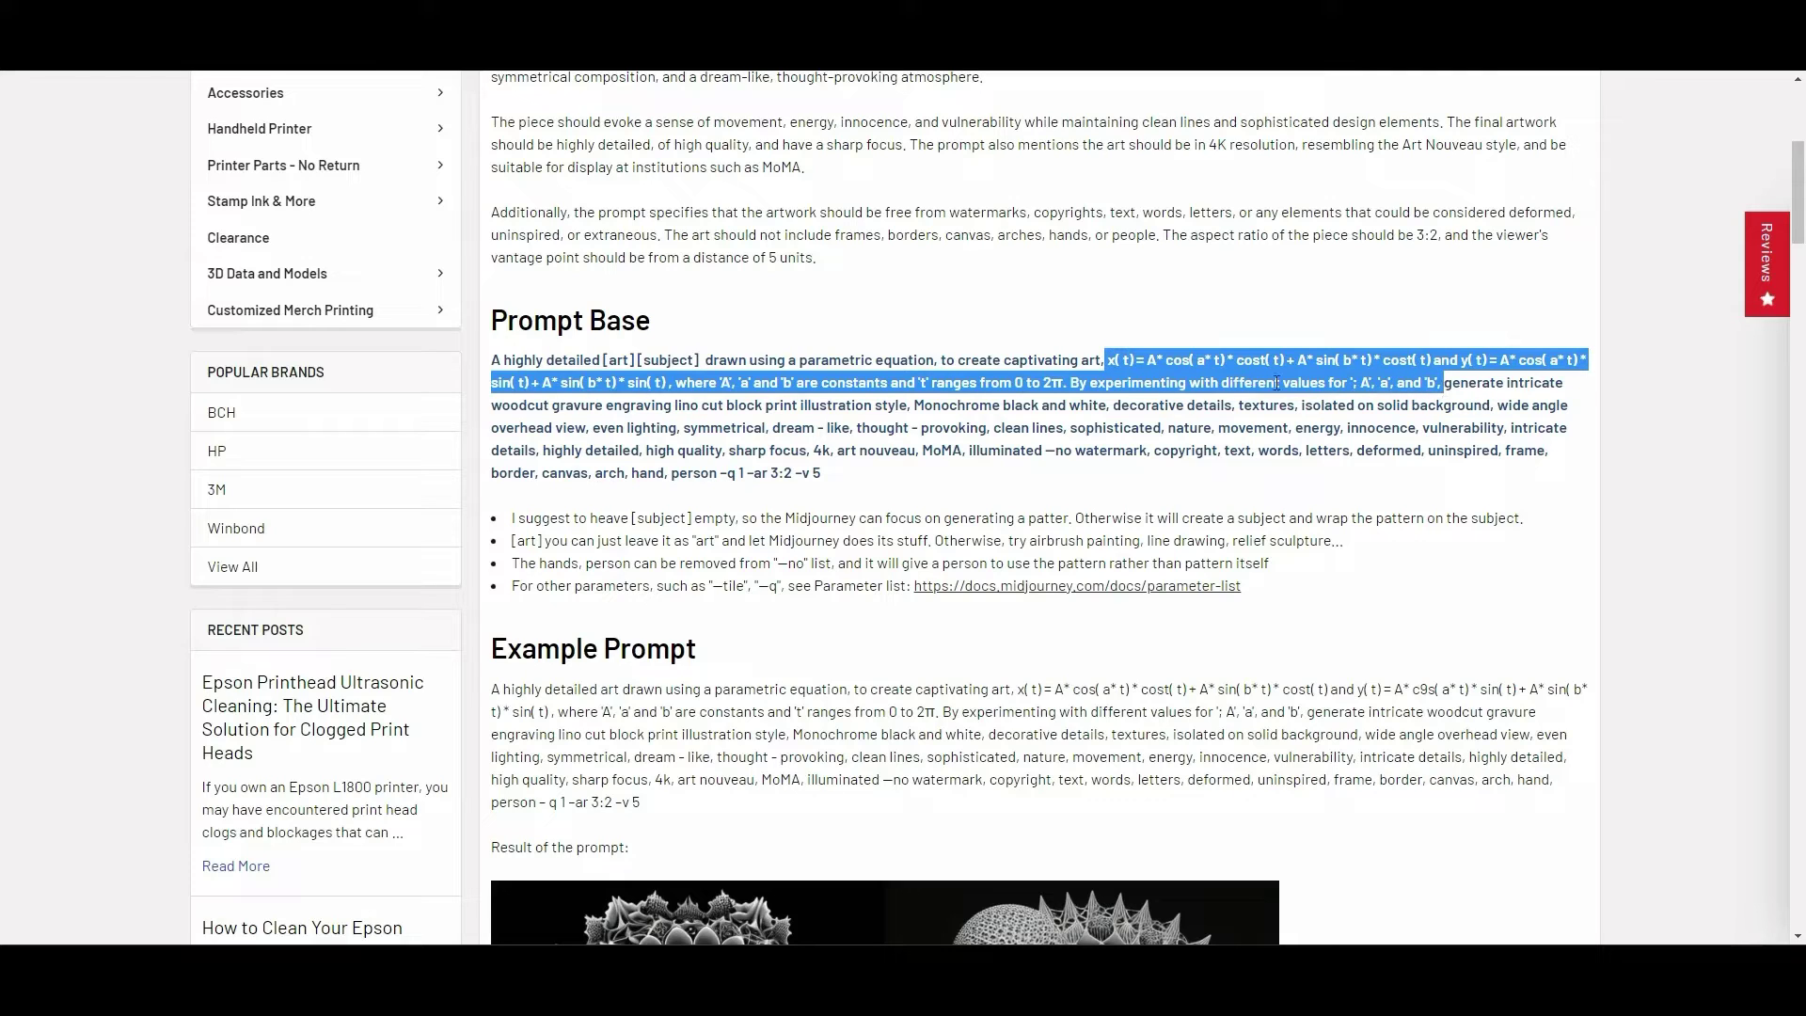
pyautogui.click(1462, 389)
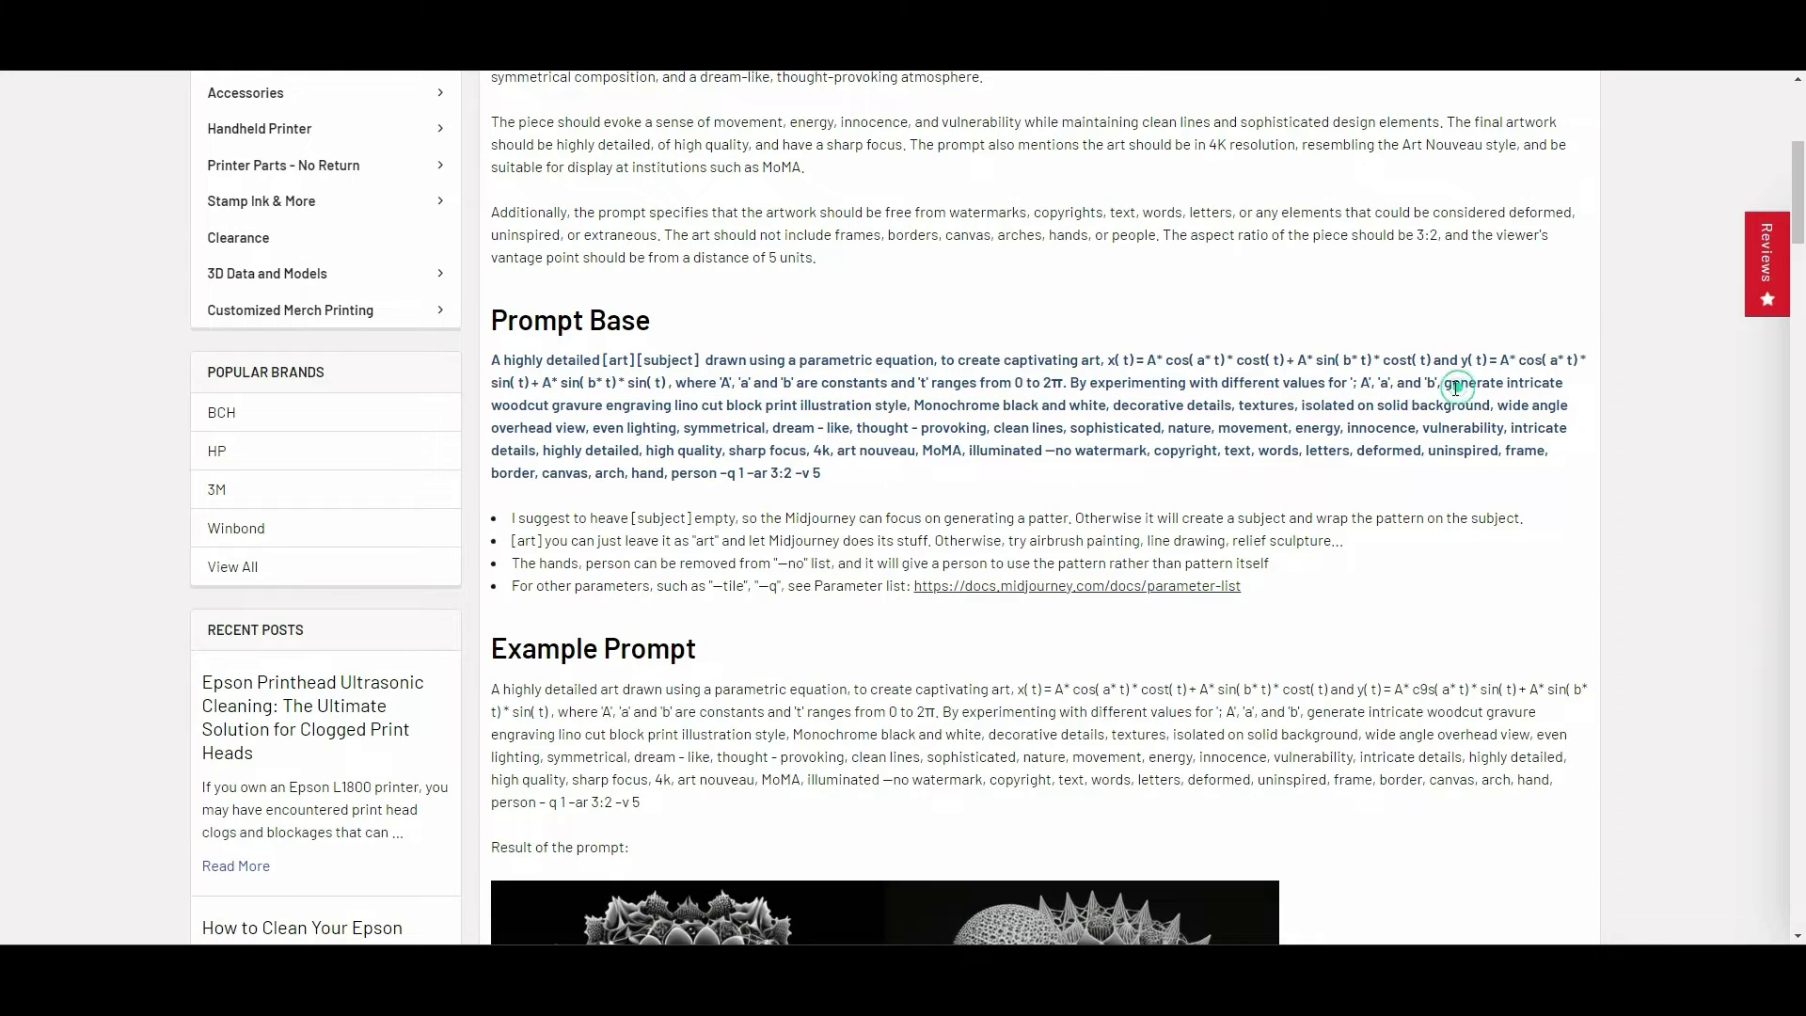
pyautogui.moveTo(1448, 385); pyautogui.dragTo(1046, 451)
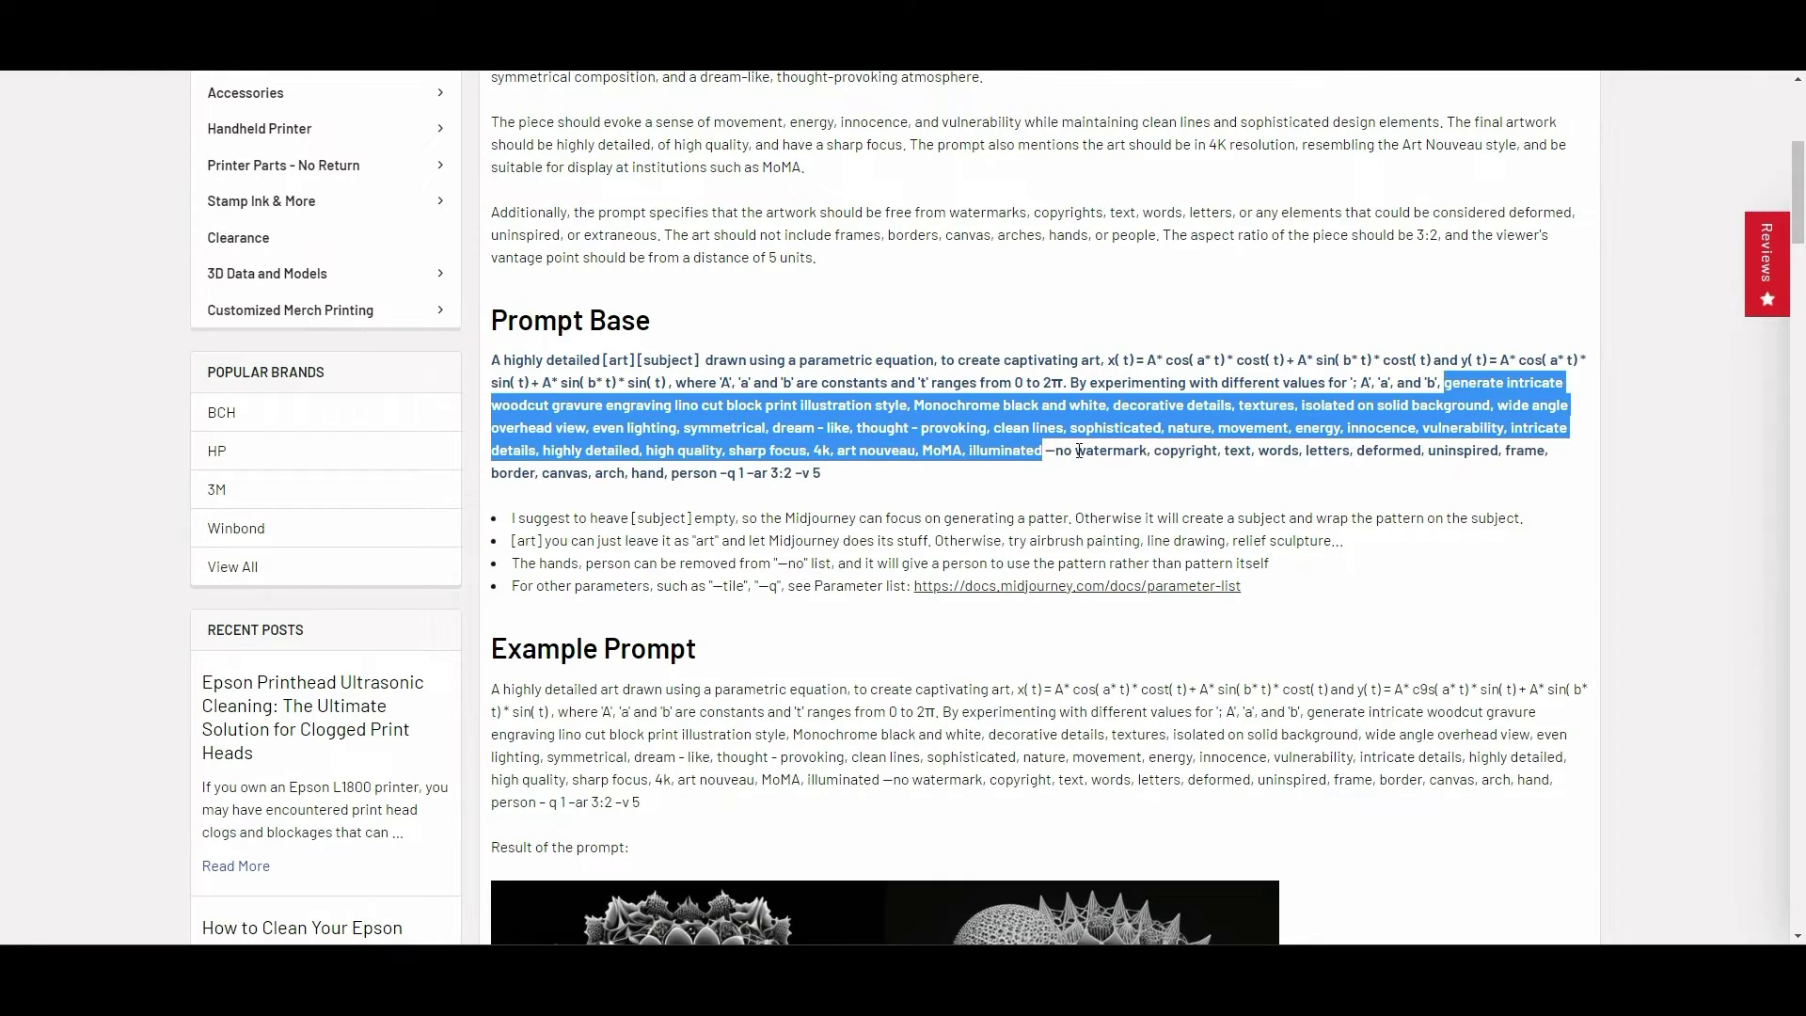
pyautogui.click(1052, 475)
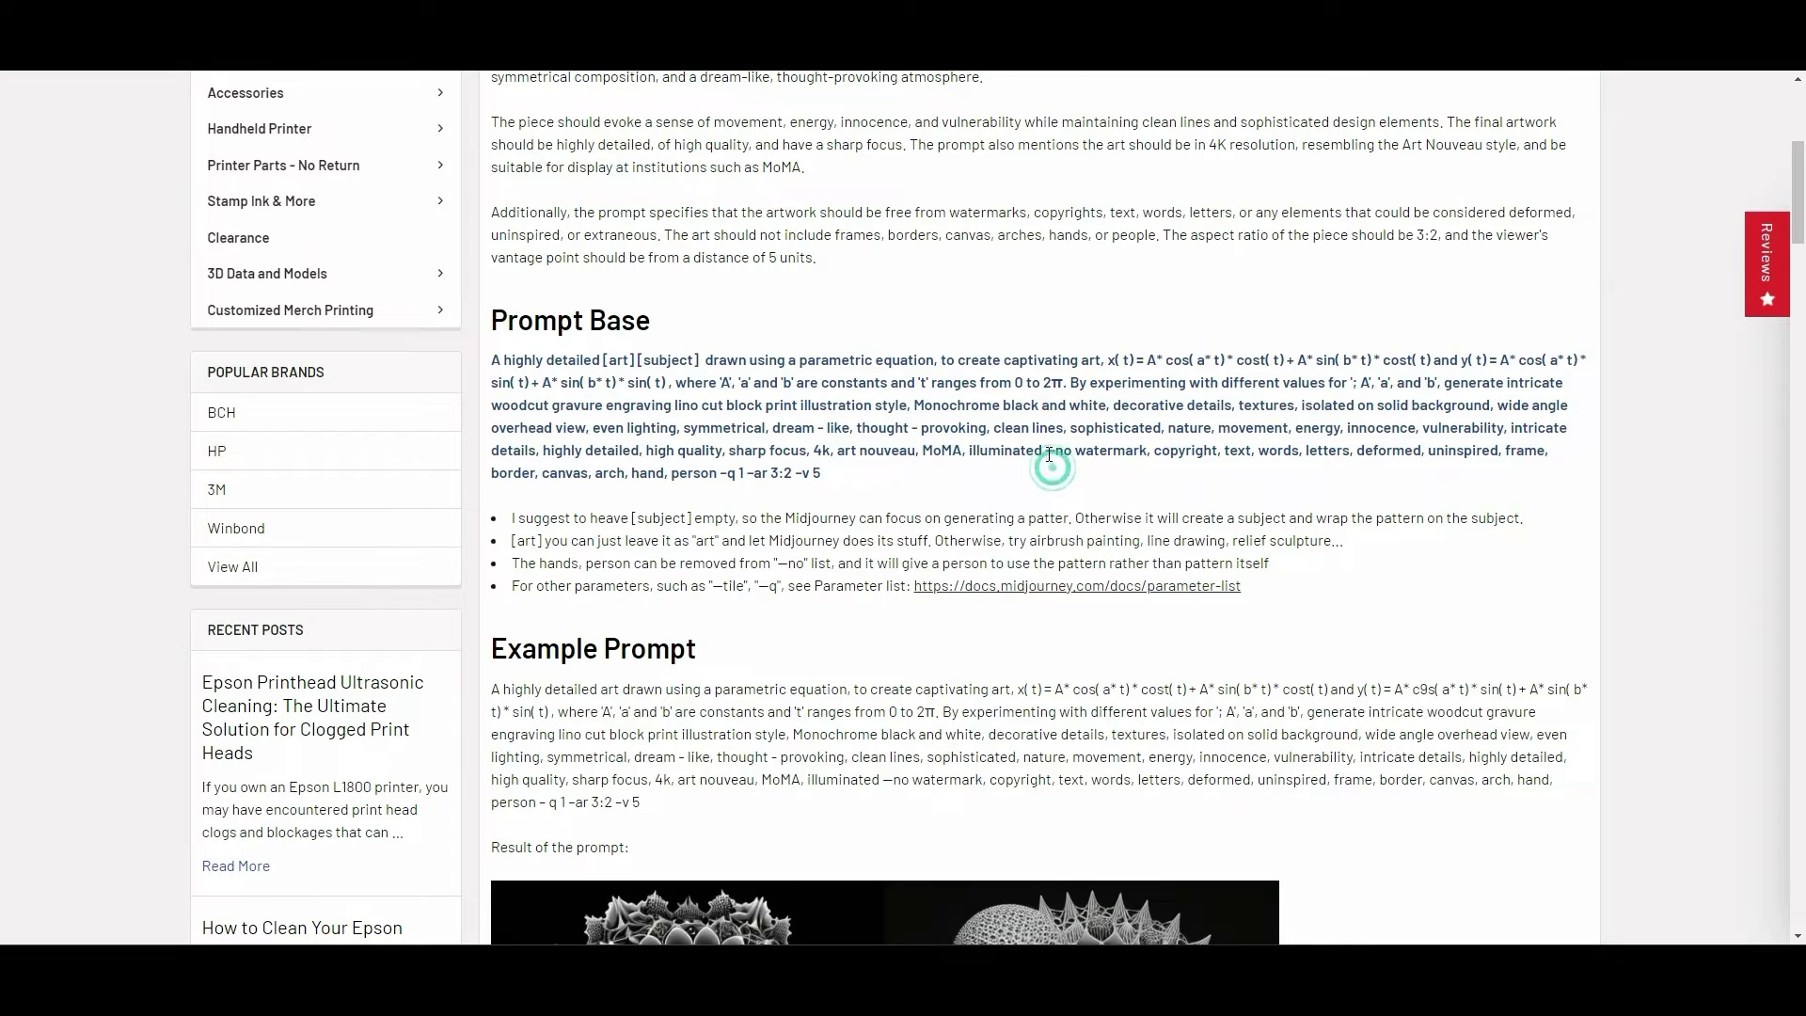
pyautogui.moveTo(1046, 452)
pyautogui.mouseDown()
pyautogui.moveTo(1484, 474)
pyautogui.moveTo(1490, 452)
pyautogui.moveTo(1072, 515)
pyautogui.moveTo(679, 472)
pyautogui.moveTo(1065, 454)
pyautogui.moveTo(1046, 455)
pyautogui.mouseUp()
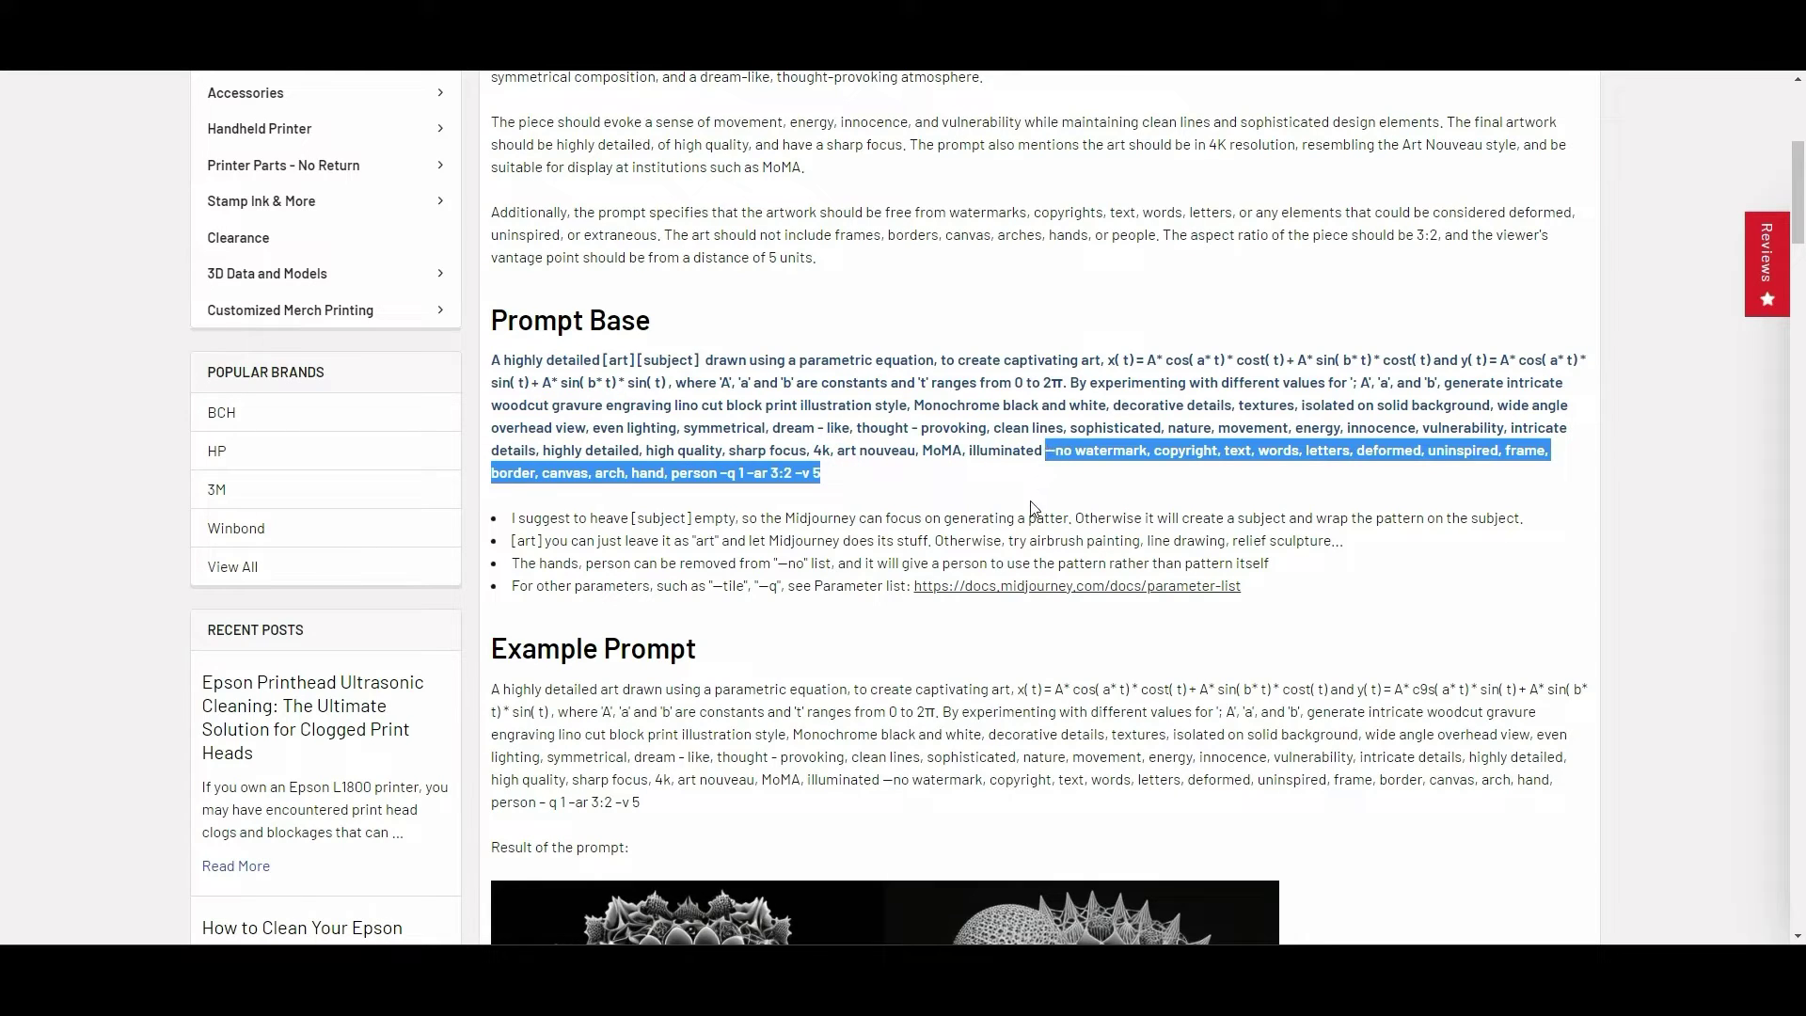
# Review quality, stylize and upscaler entries on Midjourney's Parameter List page, then return to the blog's Example Prompt.
pyautogui.click(973, 591)
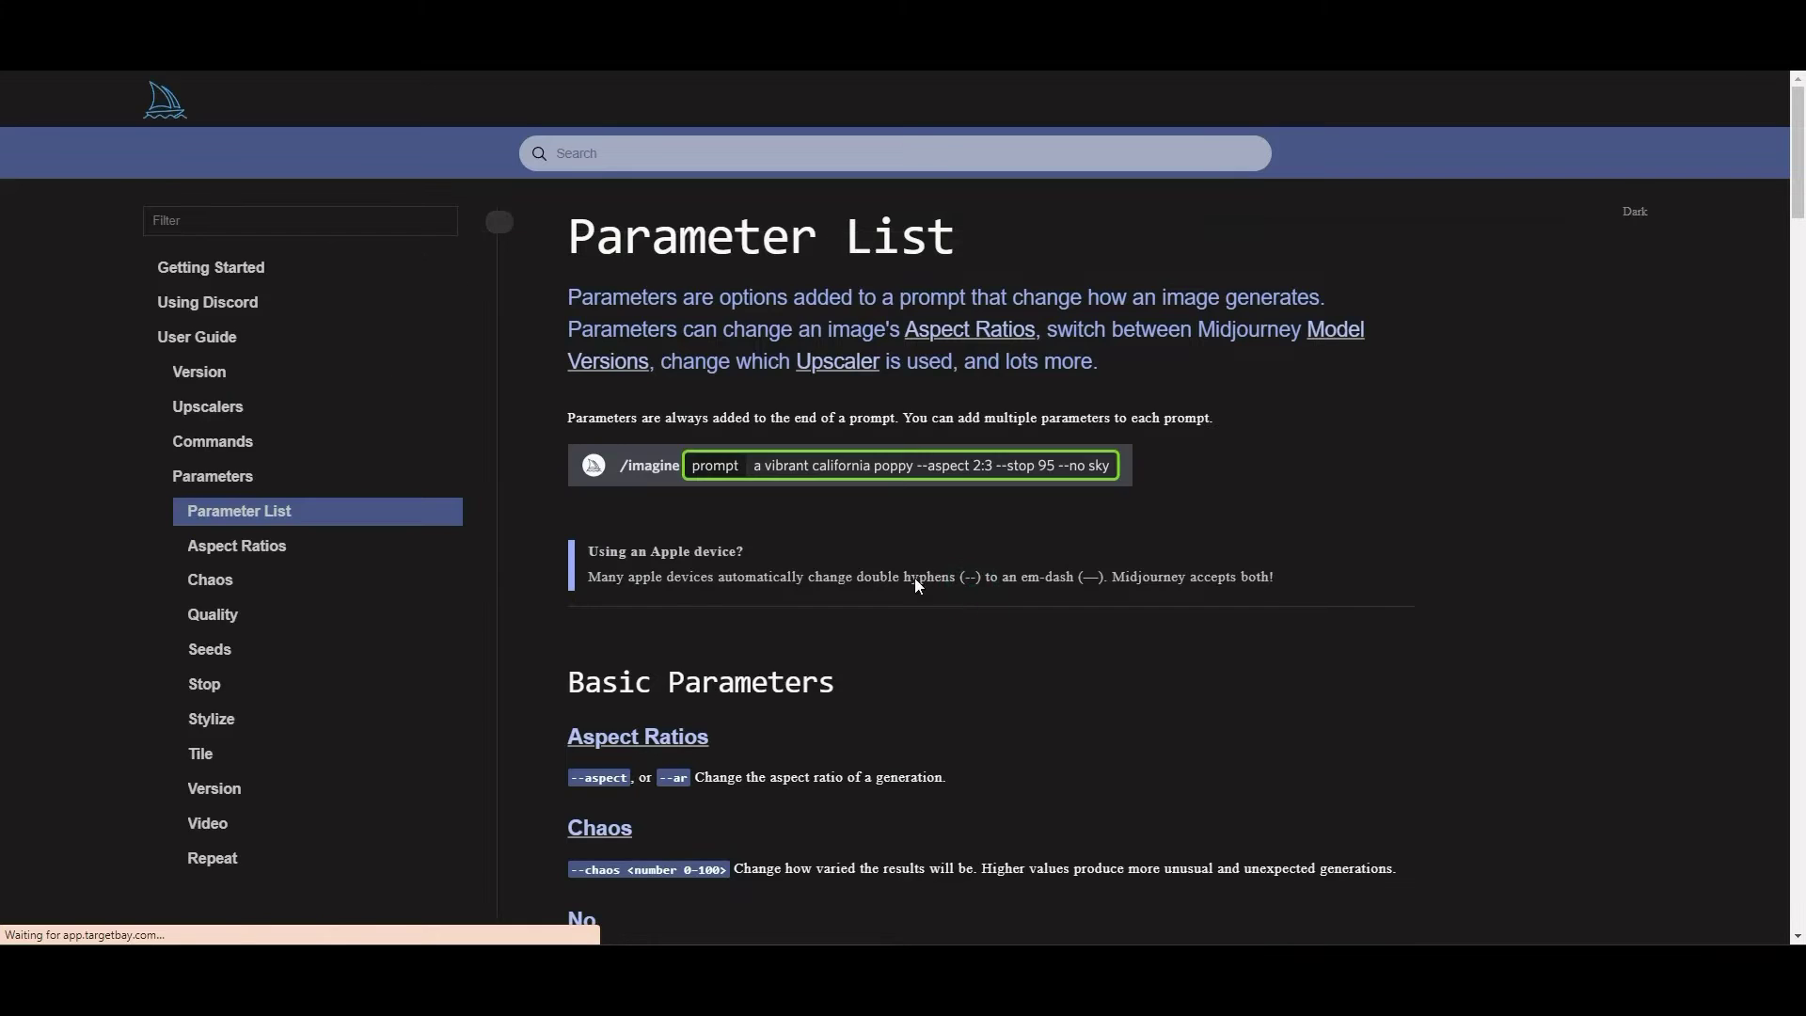
pyautogui.scroll(-3, 912, 577)
pyautogui.scroll(2, 681, 395)
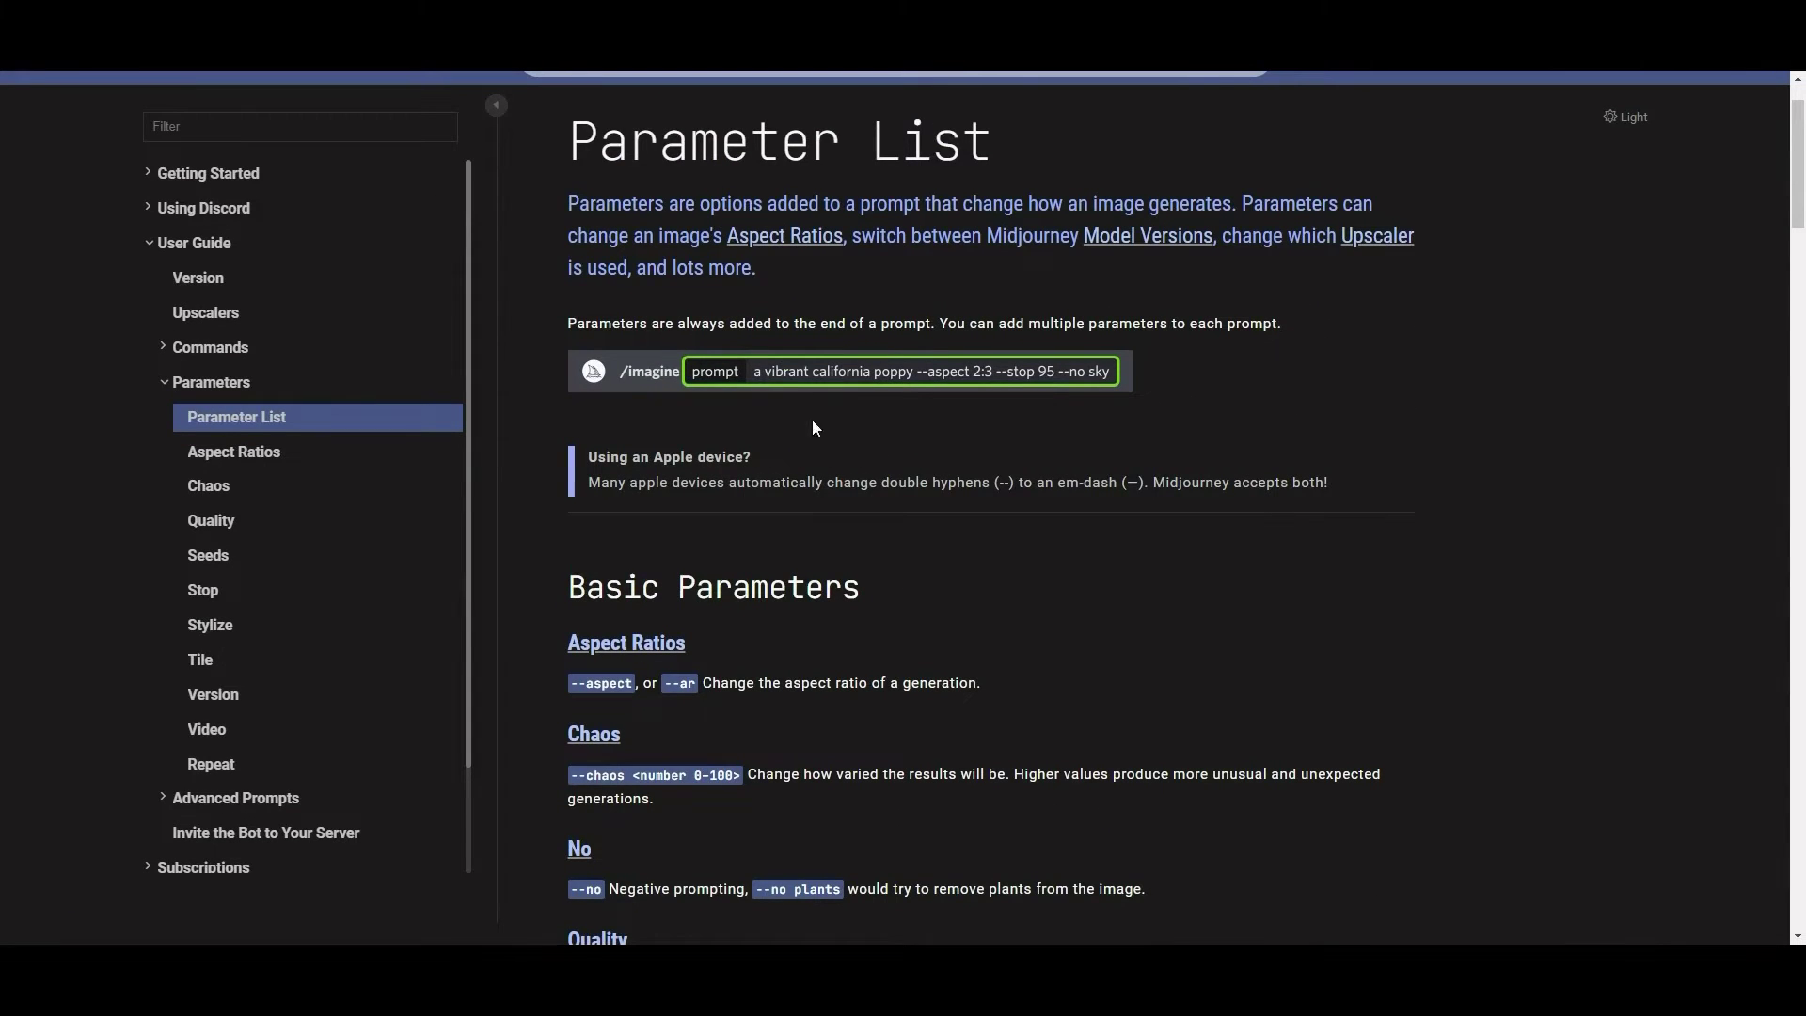
pyautogui.scroll(-5, 814, 428)
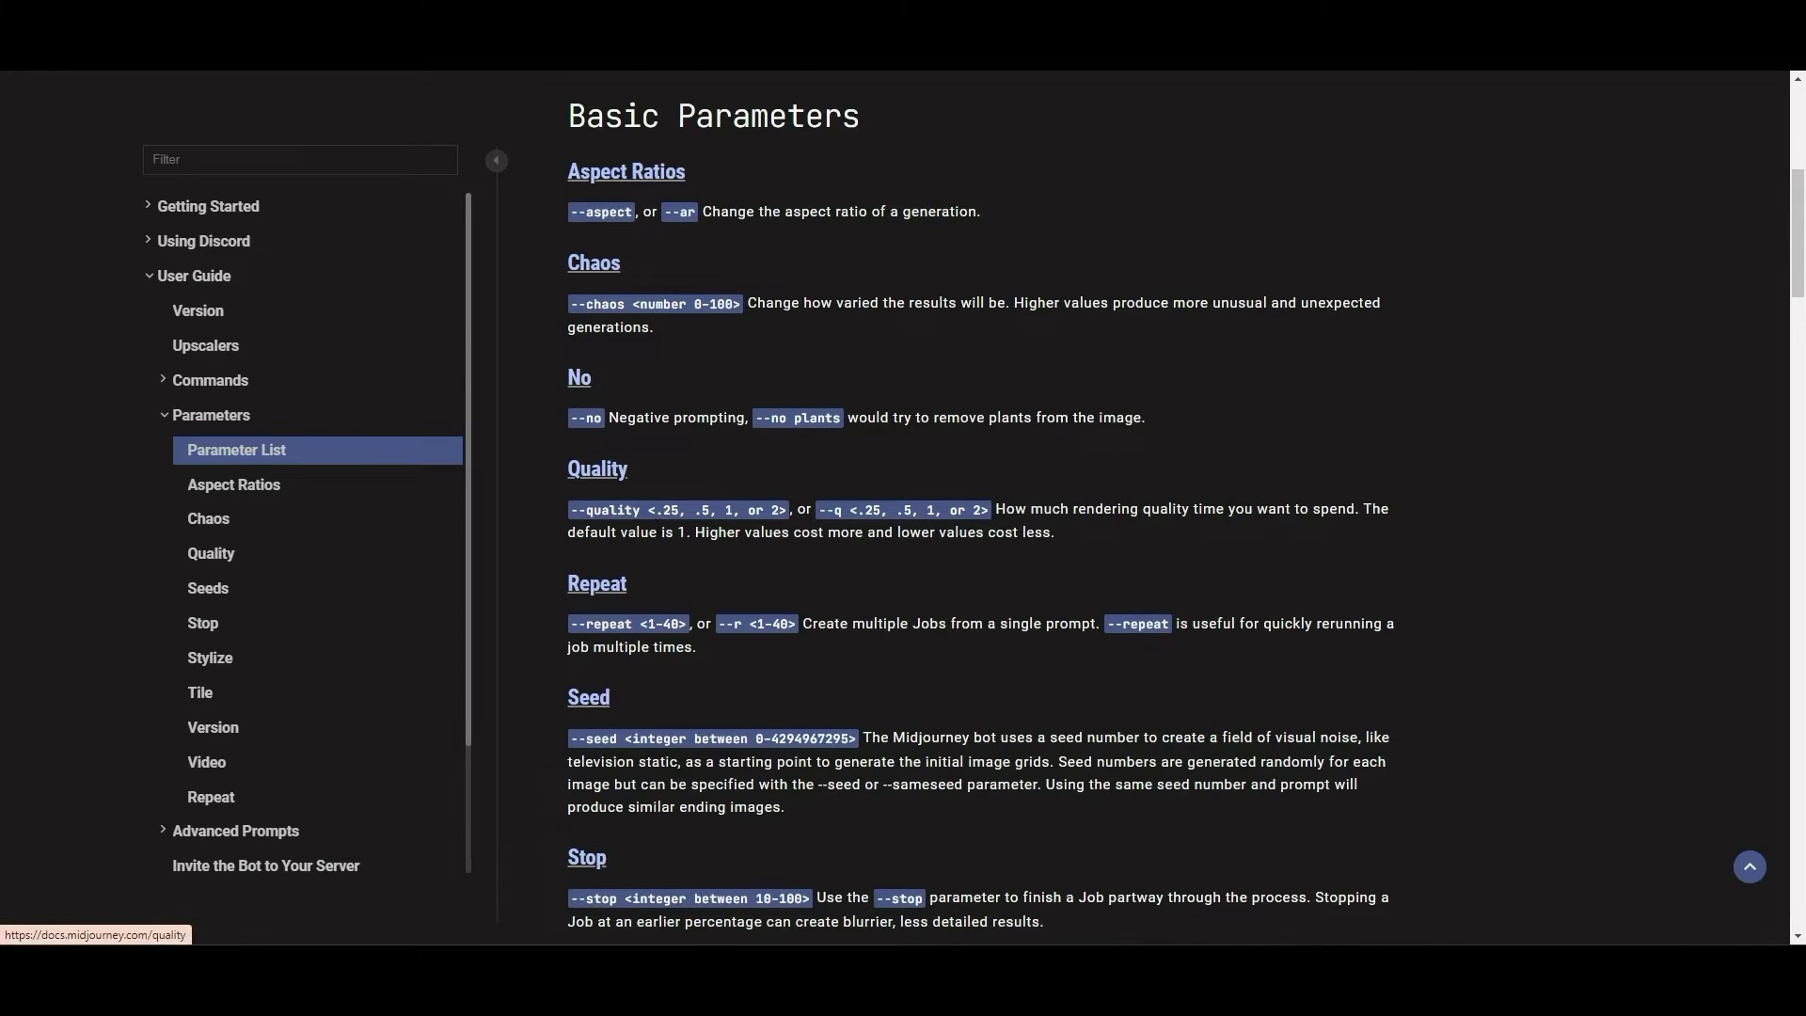
pyautogui.scroll(-1, 588, 415)
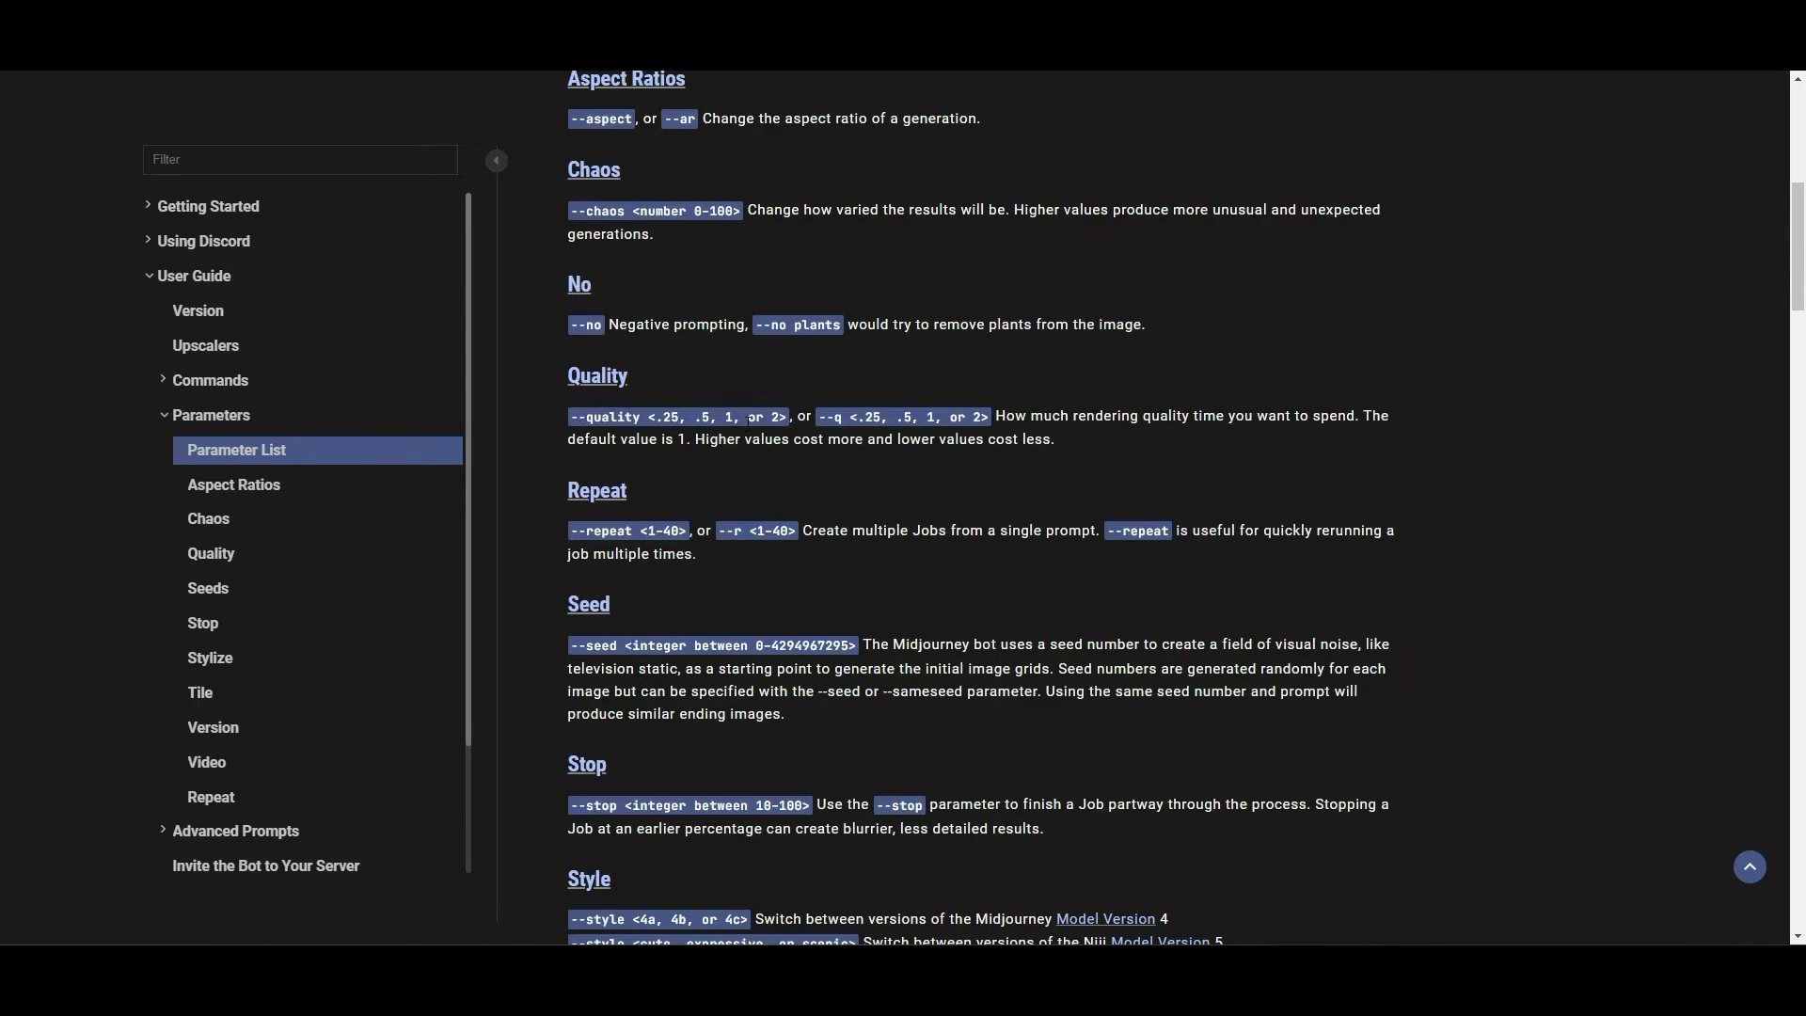
pyautogui.moveTo(819, 419); pyautogui.dragTo(848, 419)
pyautogui.scroll(-2, 862, 495)
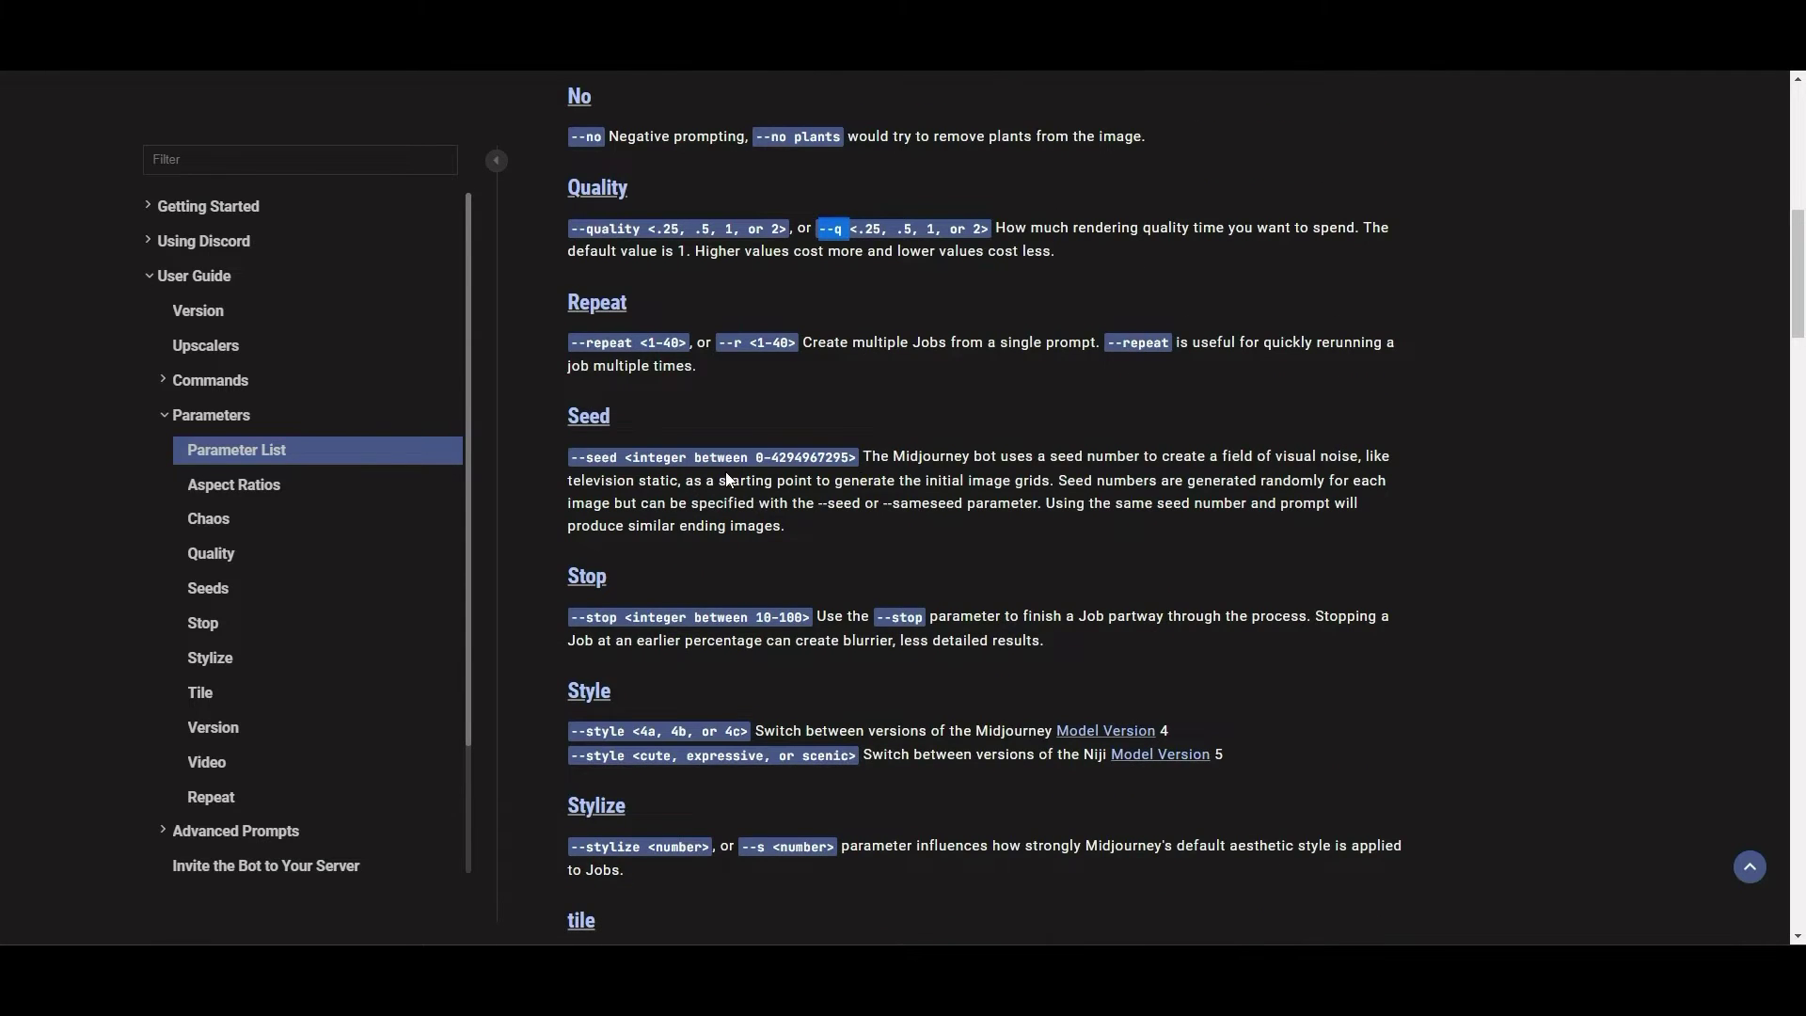
pyautogui.scroll(-3, 715, 597)
pyautogui.scroll(-3, 715, 602)
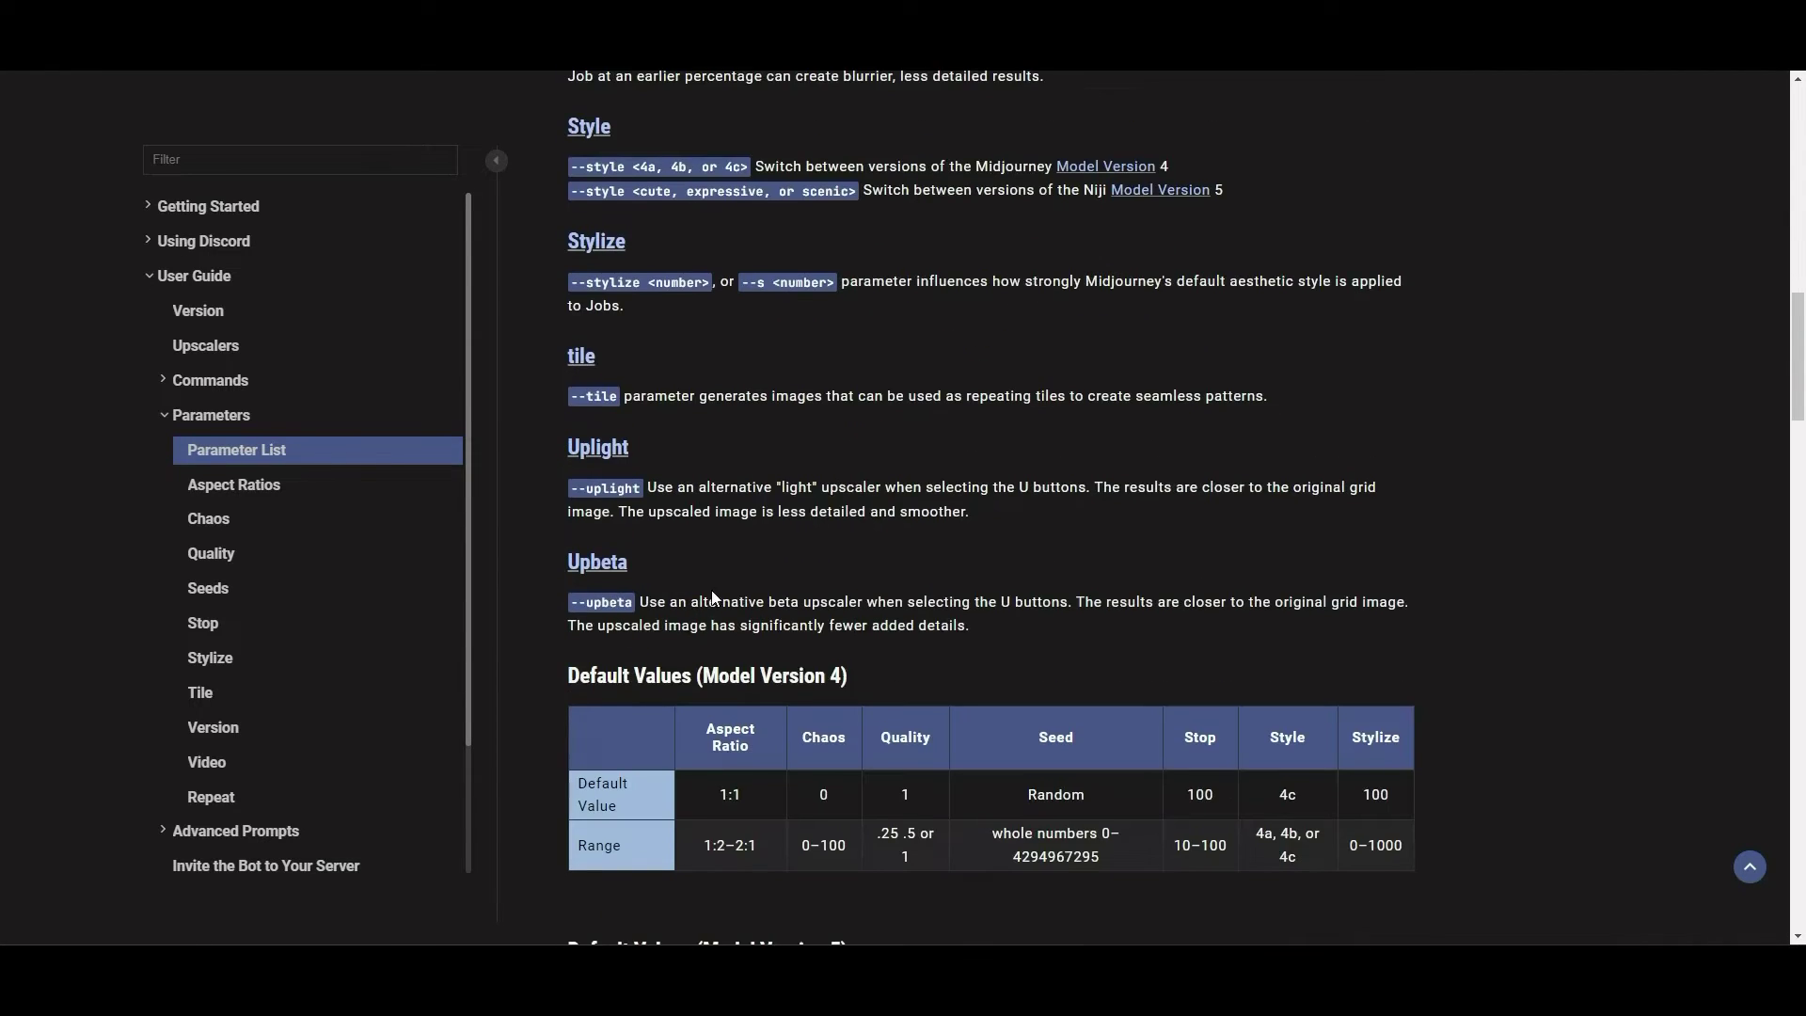
pyautogui.hotkey('alt', 'Left')
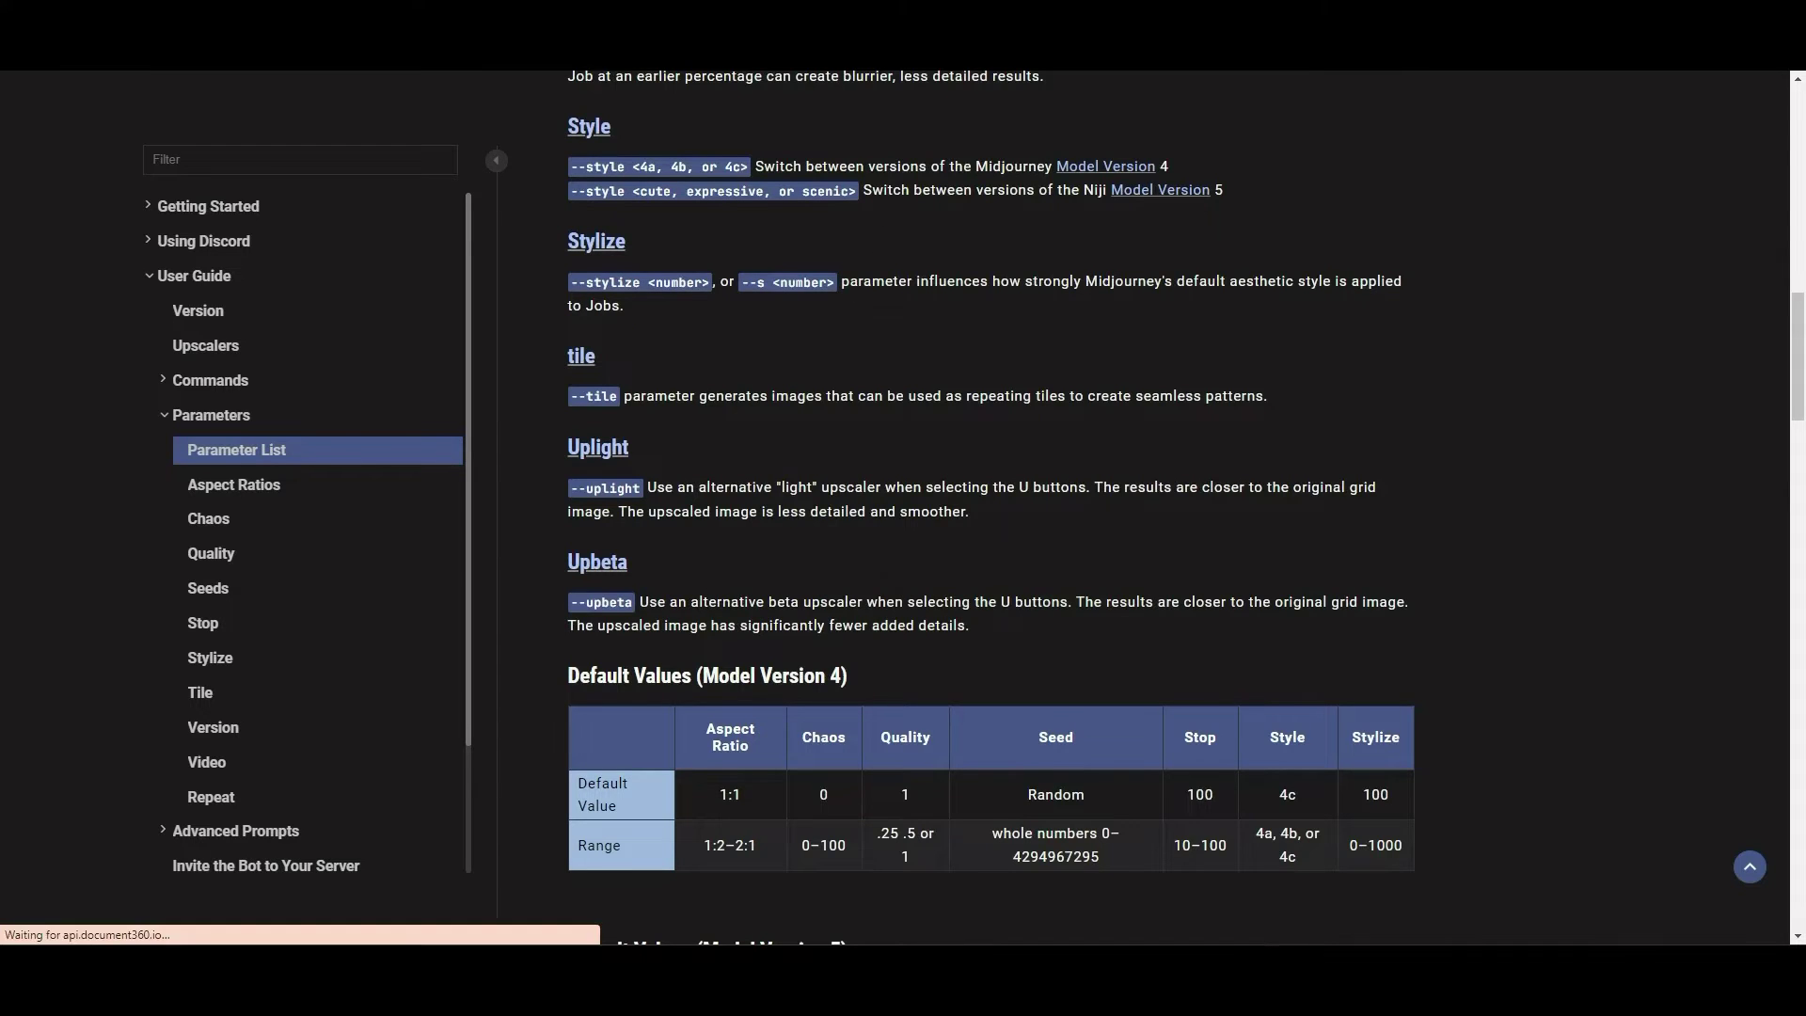
pyautogui.scroll(-4, 891, 351)
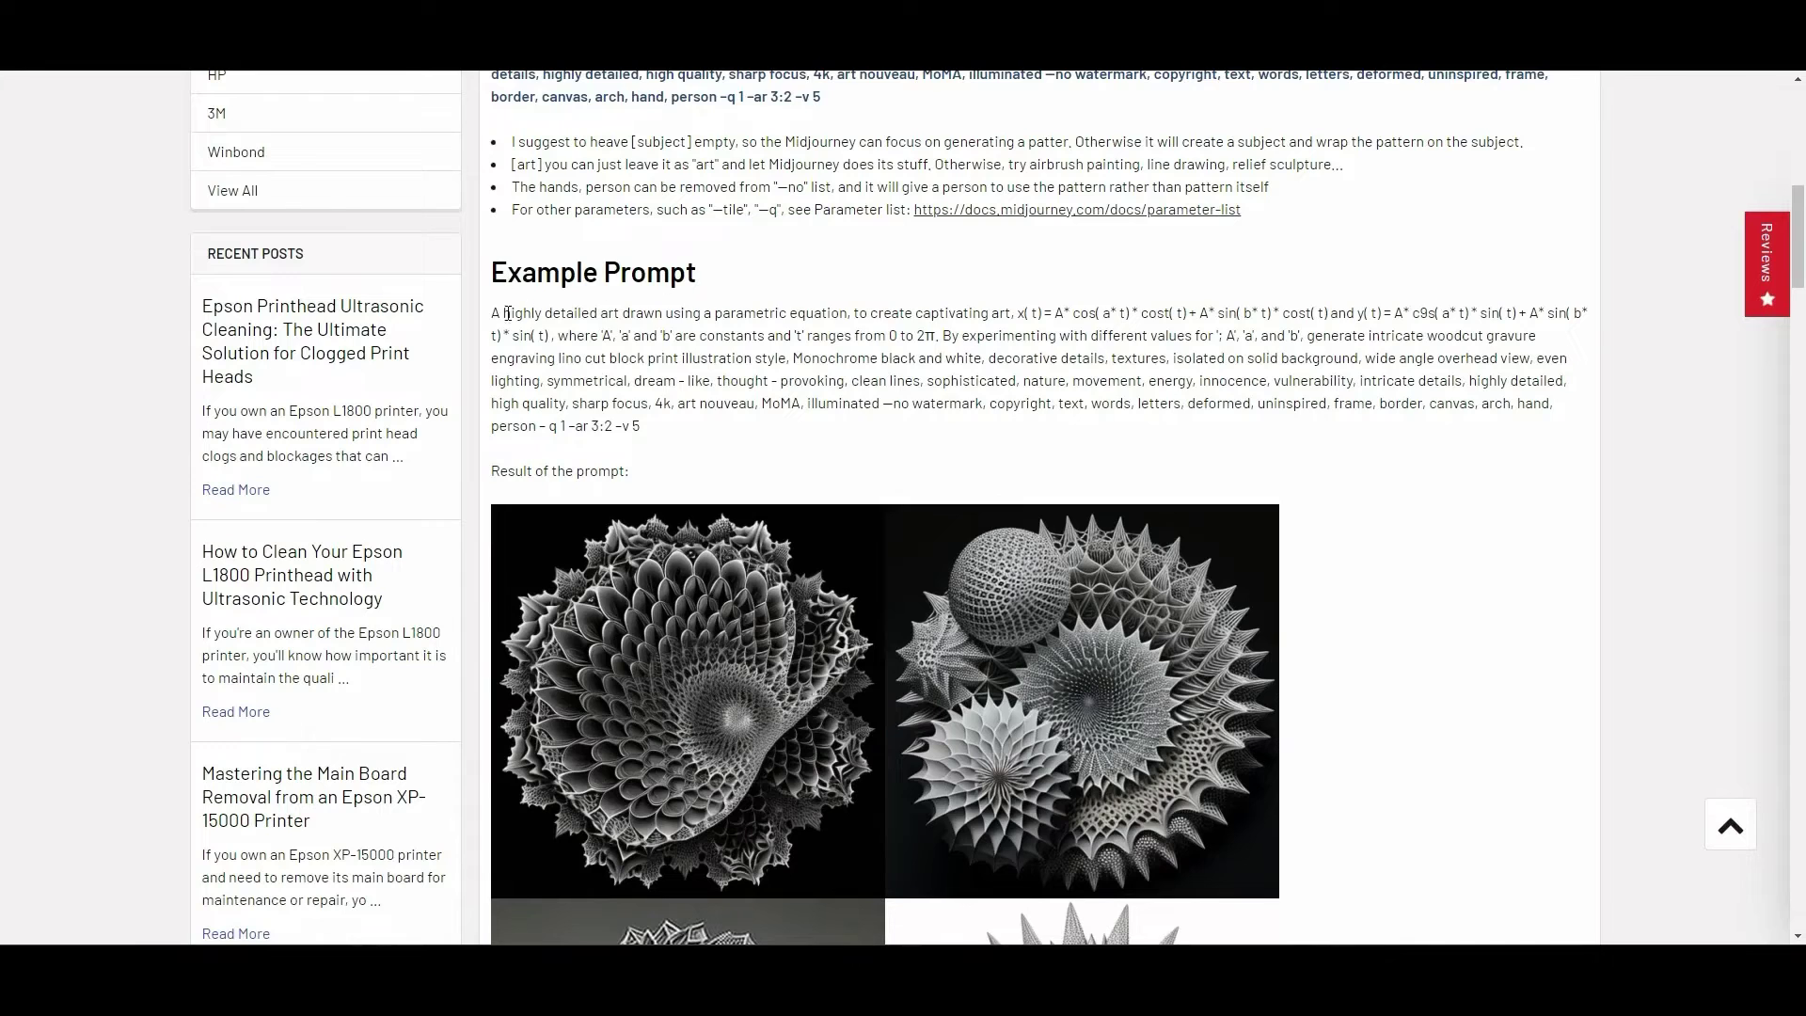
# Copy the blog's Example Prompt paragraph and start typing /ima in Discord.
pyautogui.moveTo(493, 314); pyautogui.dragTo(673, 431)
pyautogui.rightClick(628, 361)
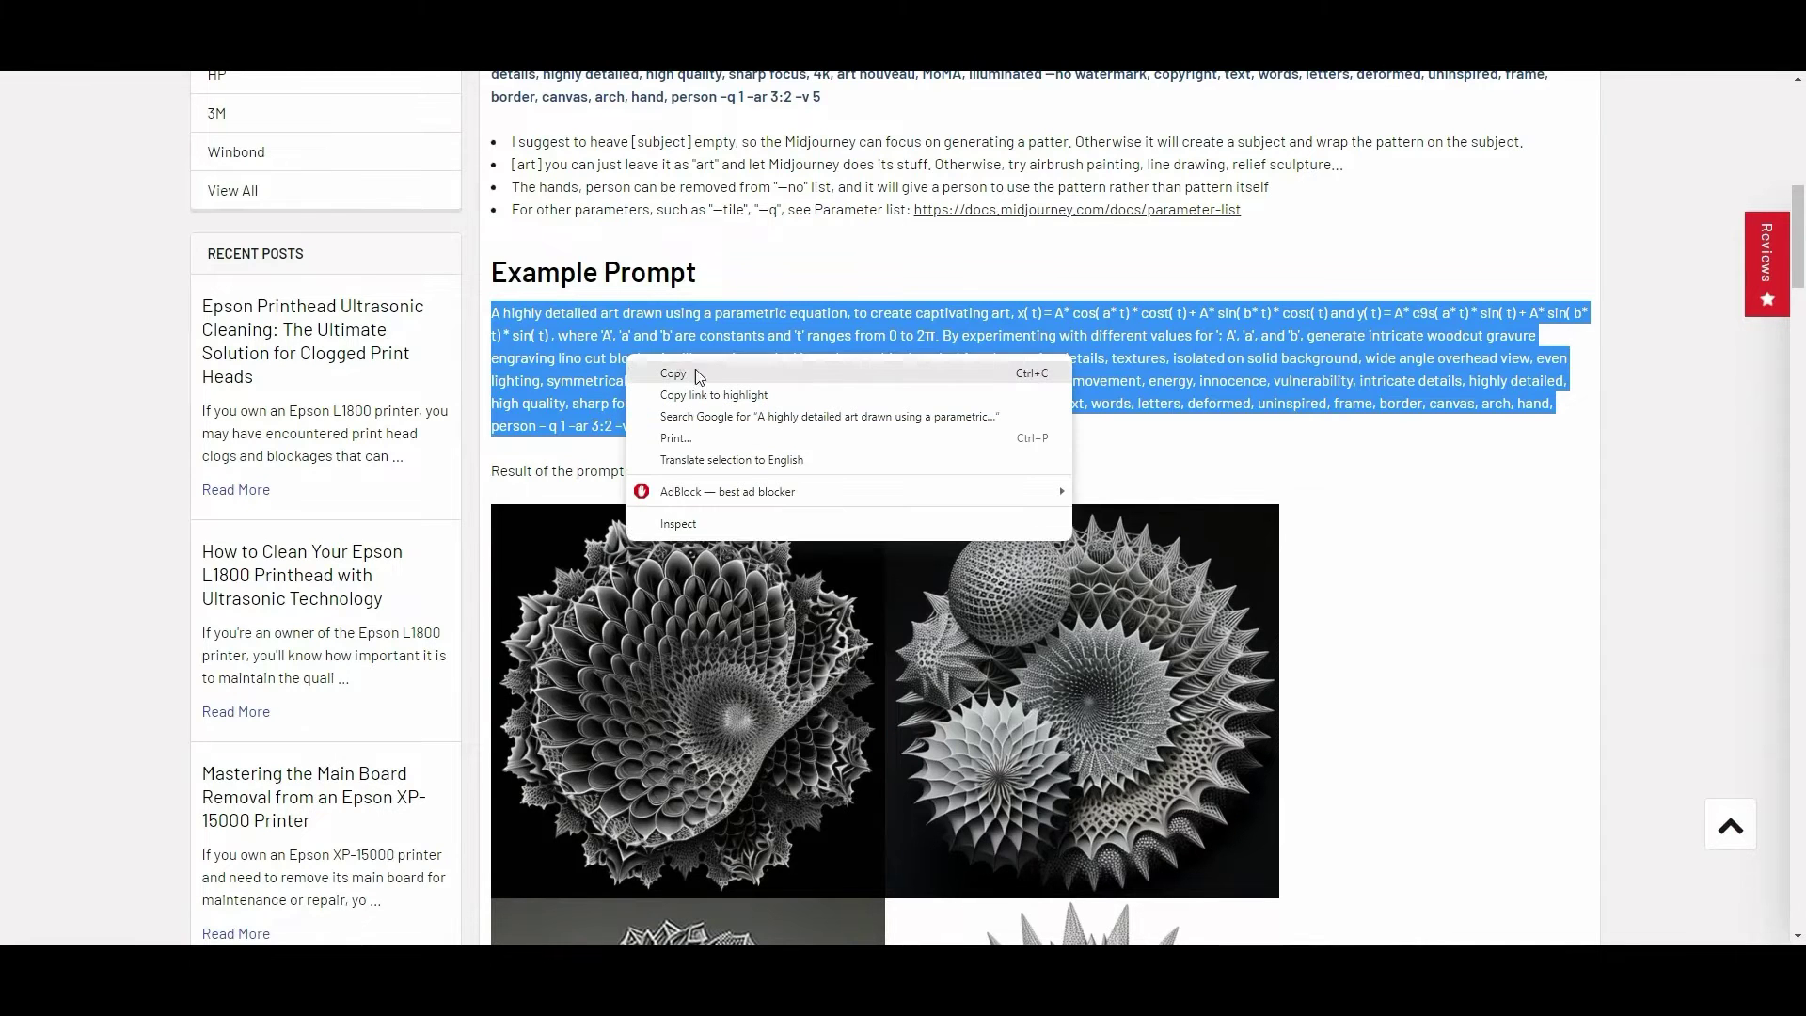
pyautogui.click(688, 375)
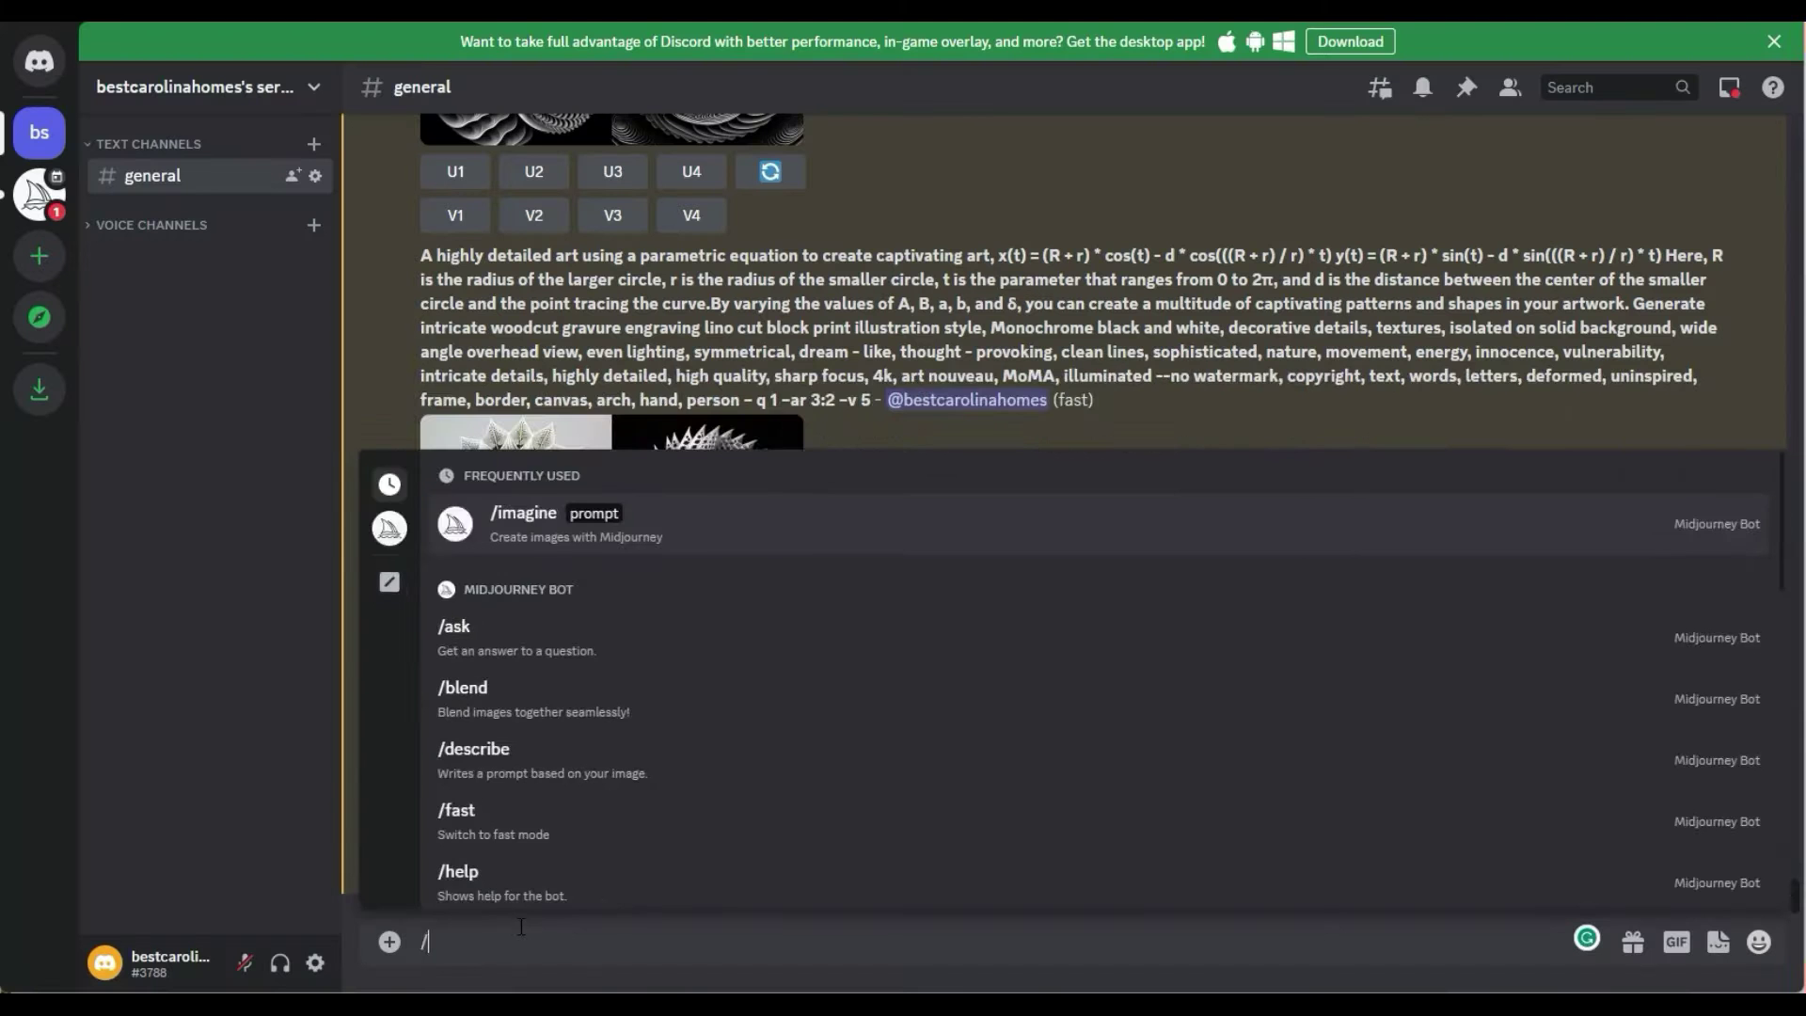
pyautogui.write('ima')
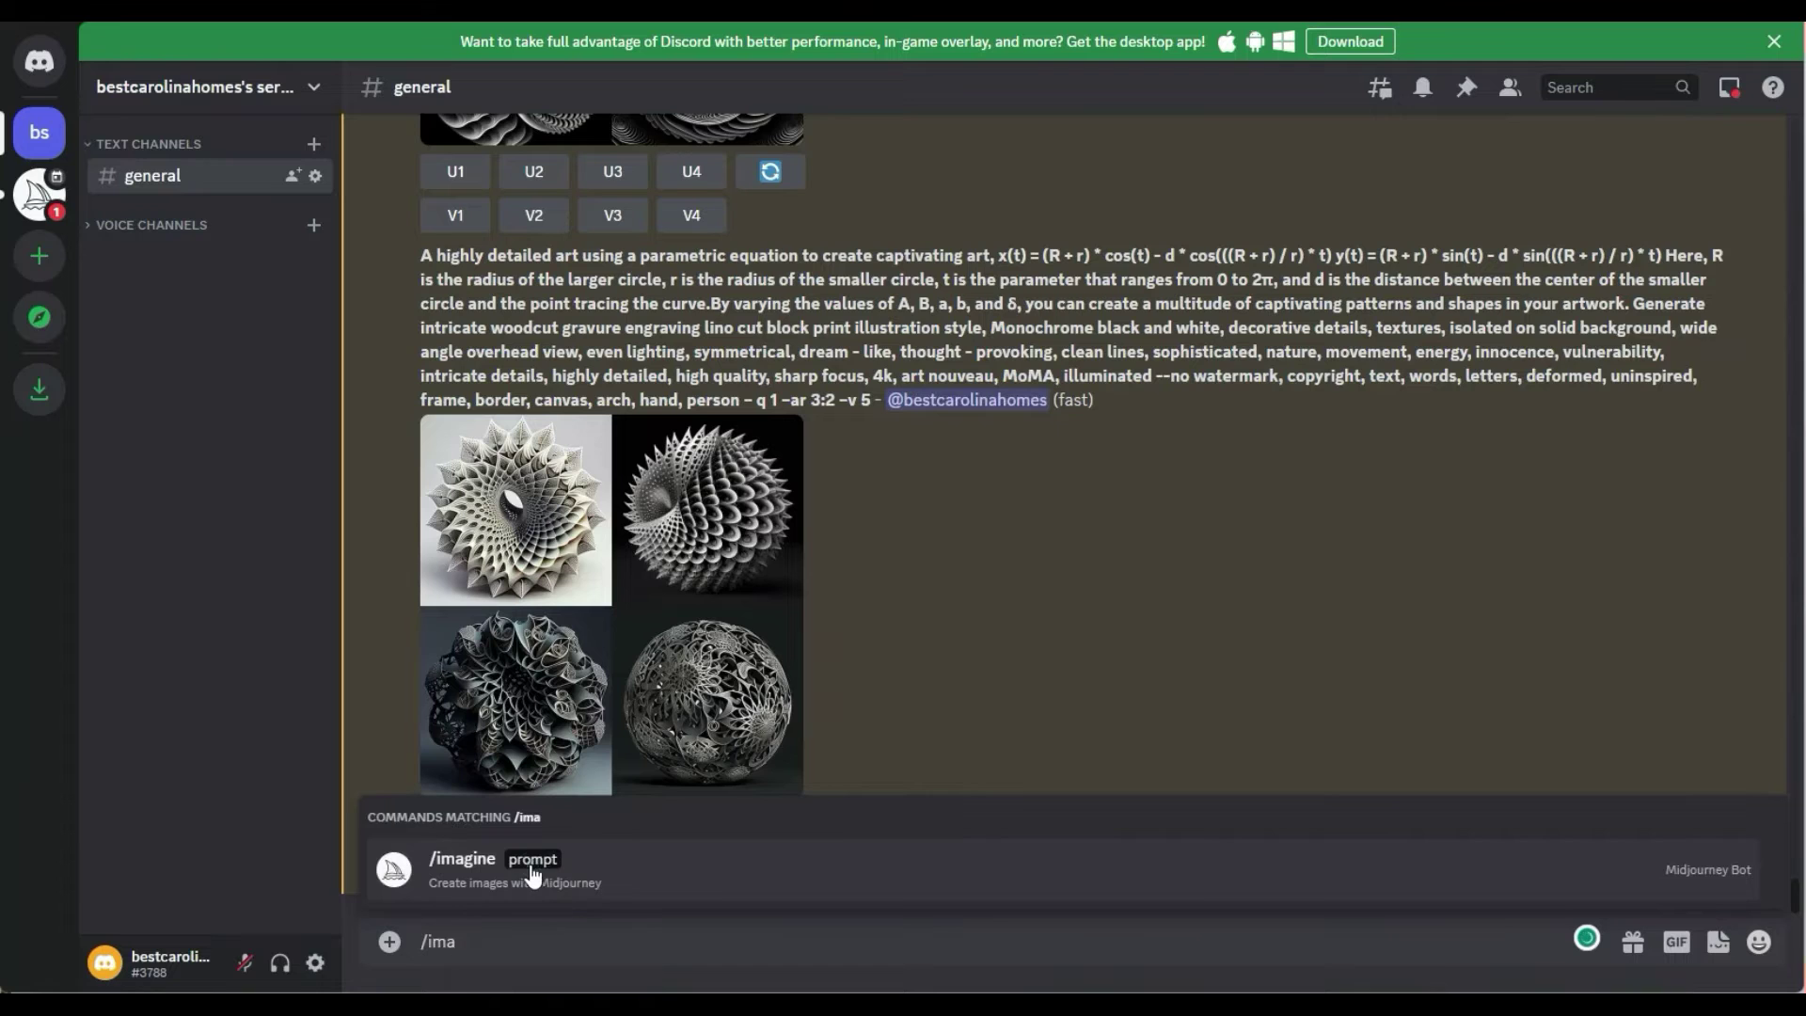
# Paste the copied Example Prompt into /imagine, submit it, and request an upscale of image #3.
pyautogui.click(529, 871)
pyautogui.hotkey('ctrl', 'v')
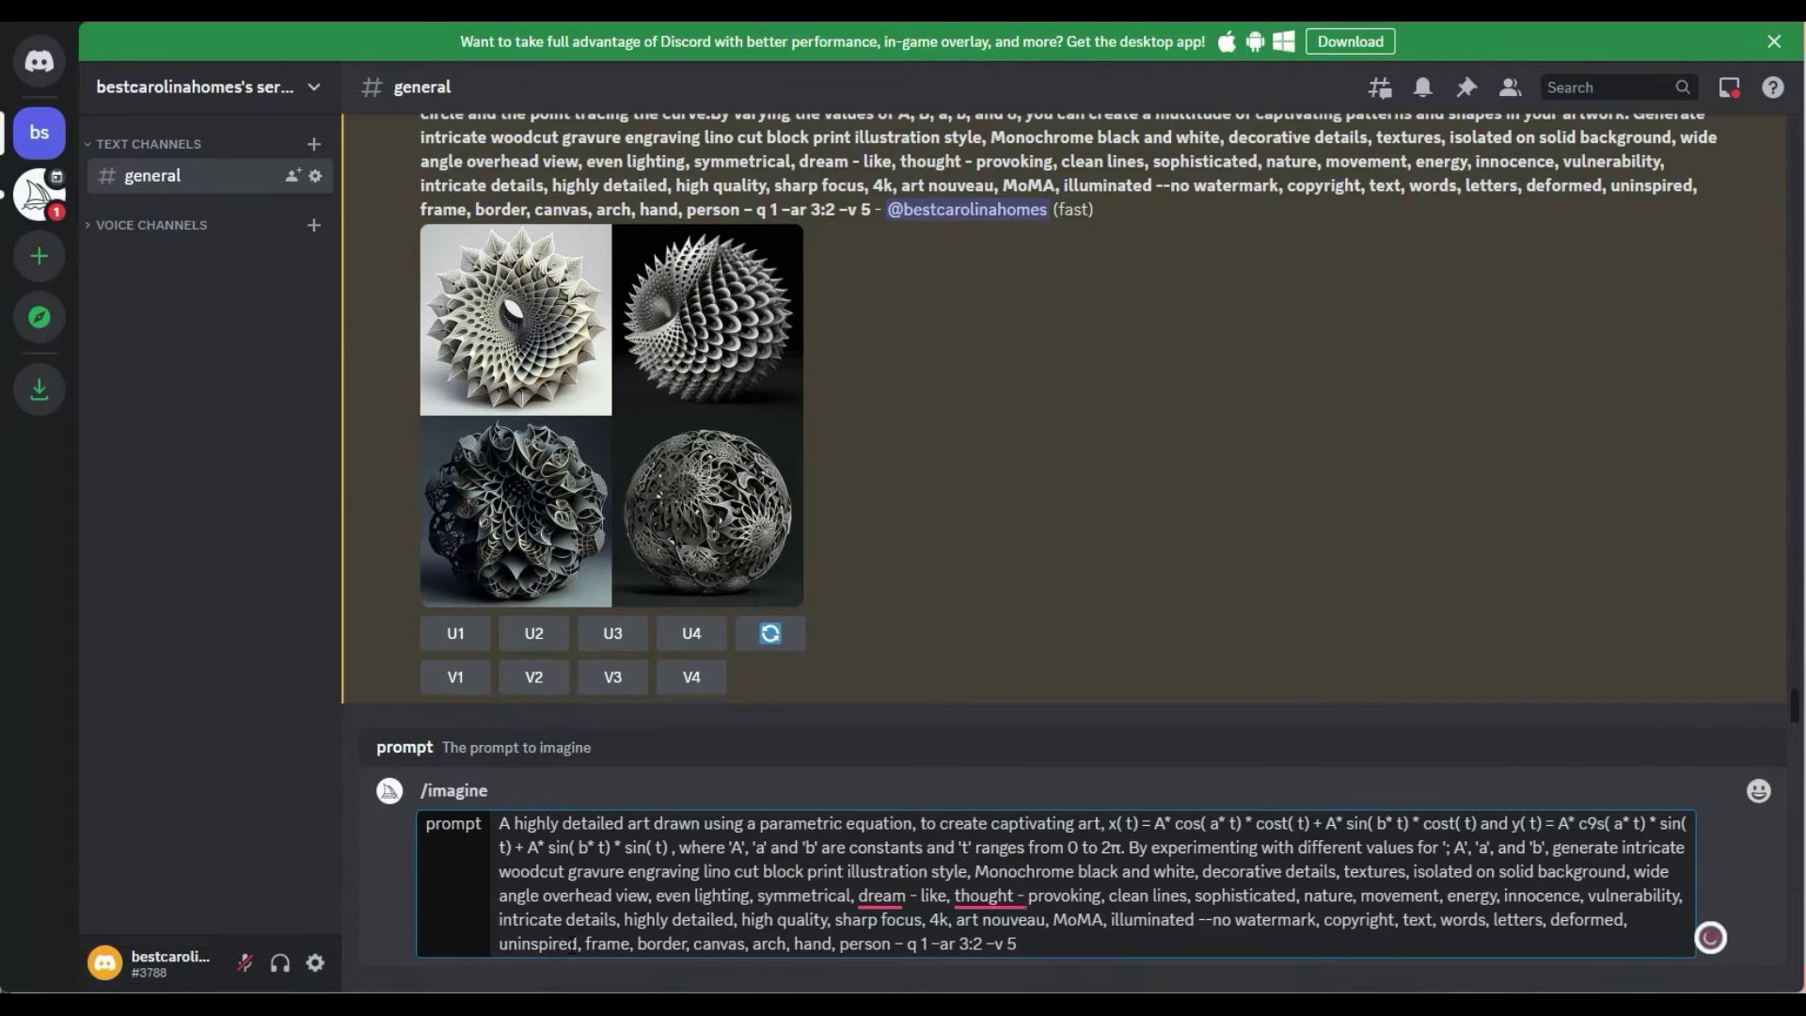
pyautogui.press('Return')
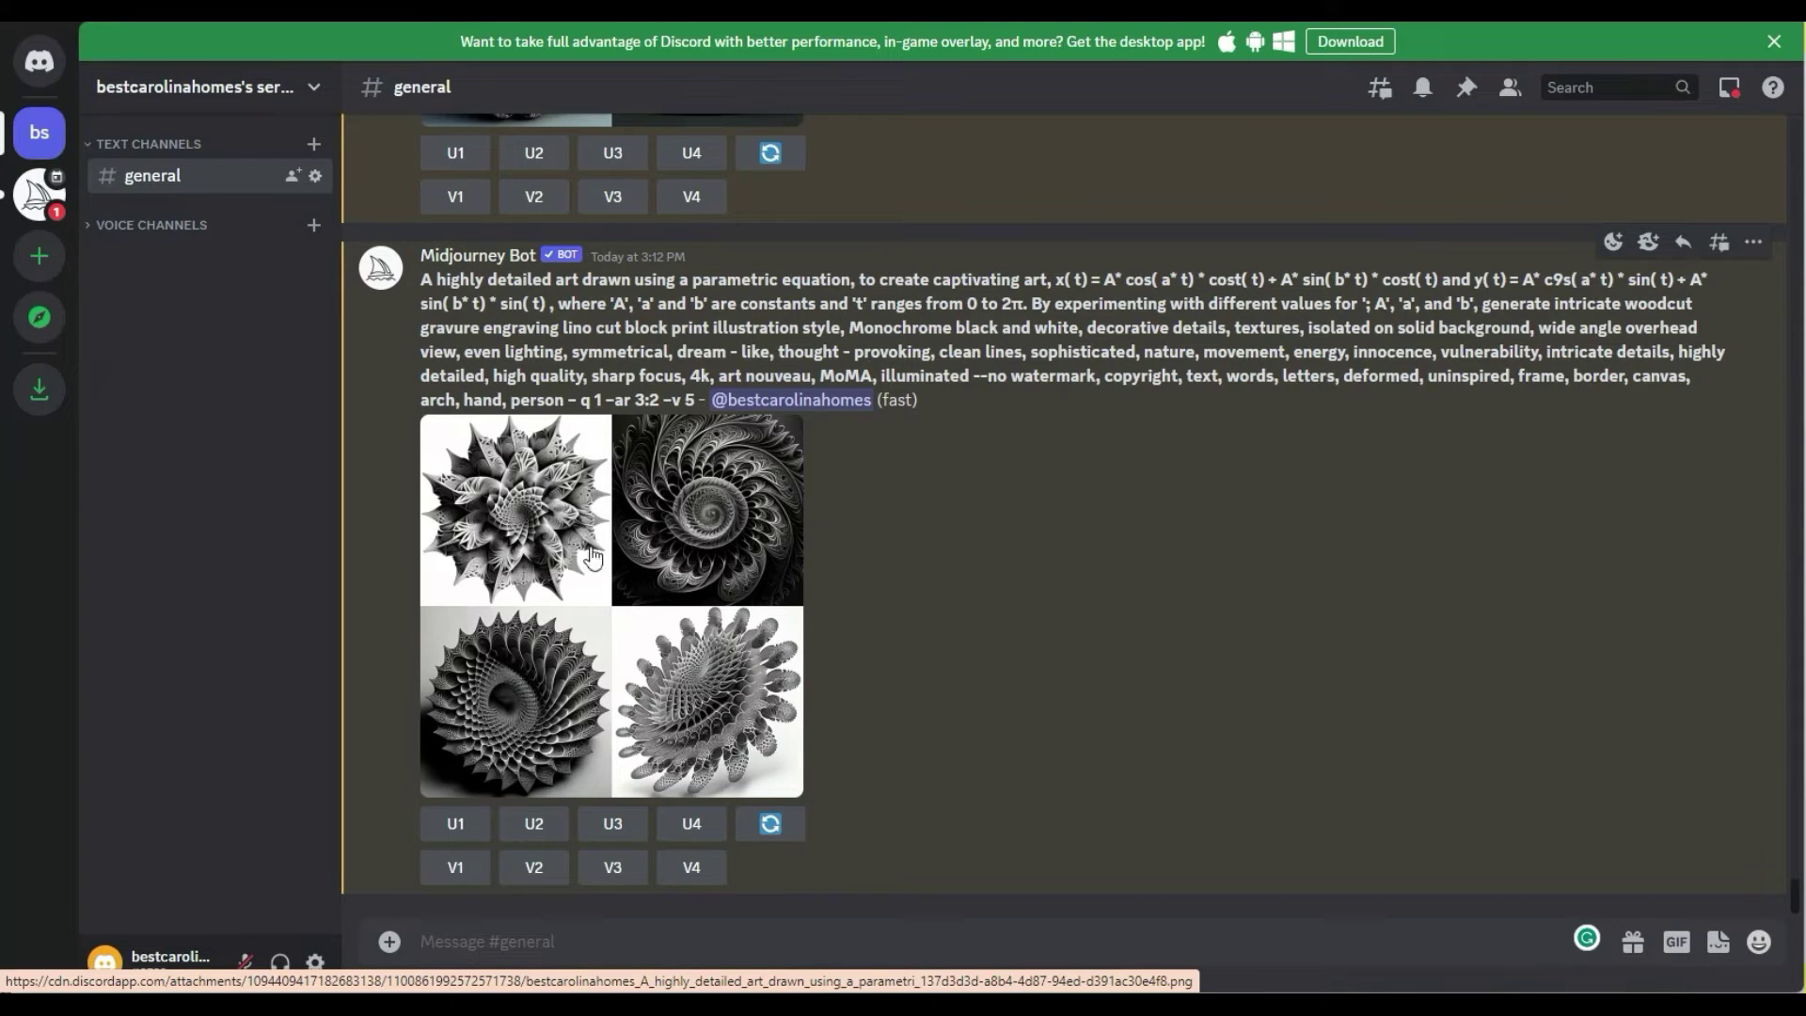
pyautogui.click(629, 834)
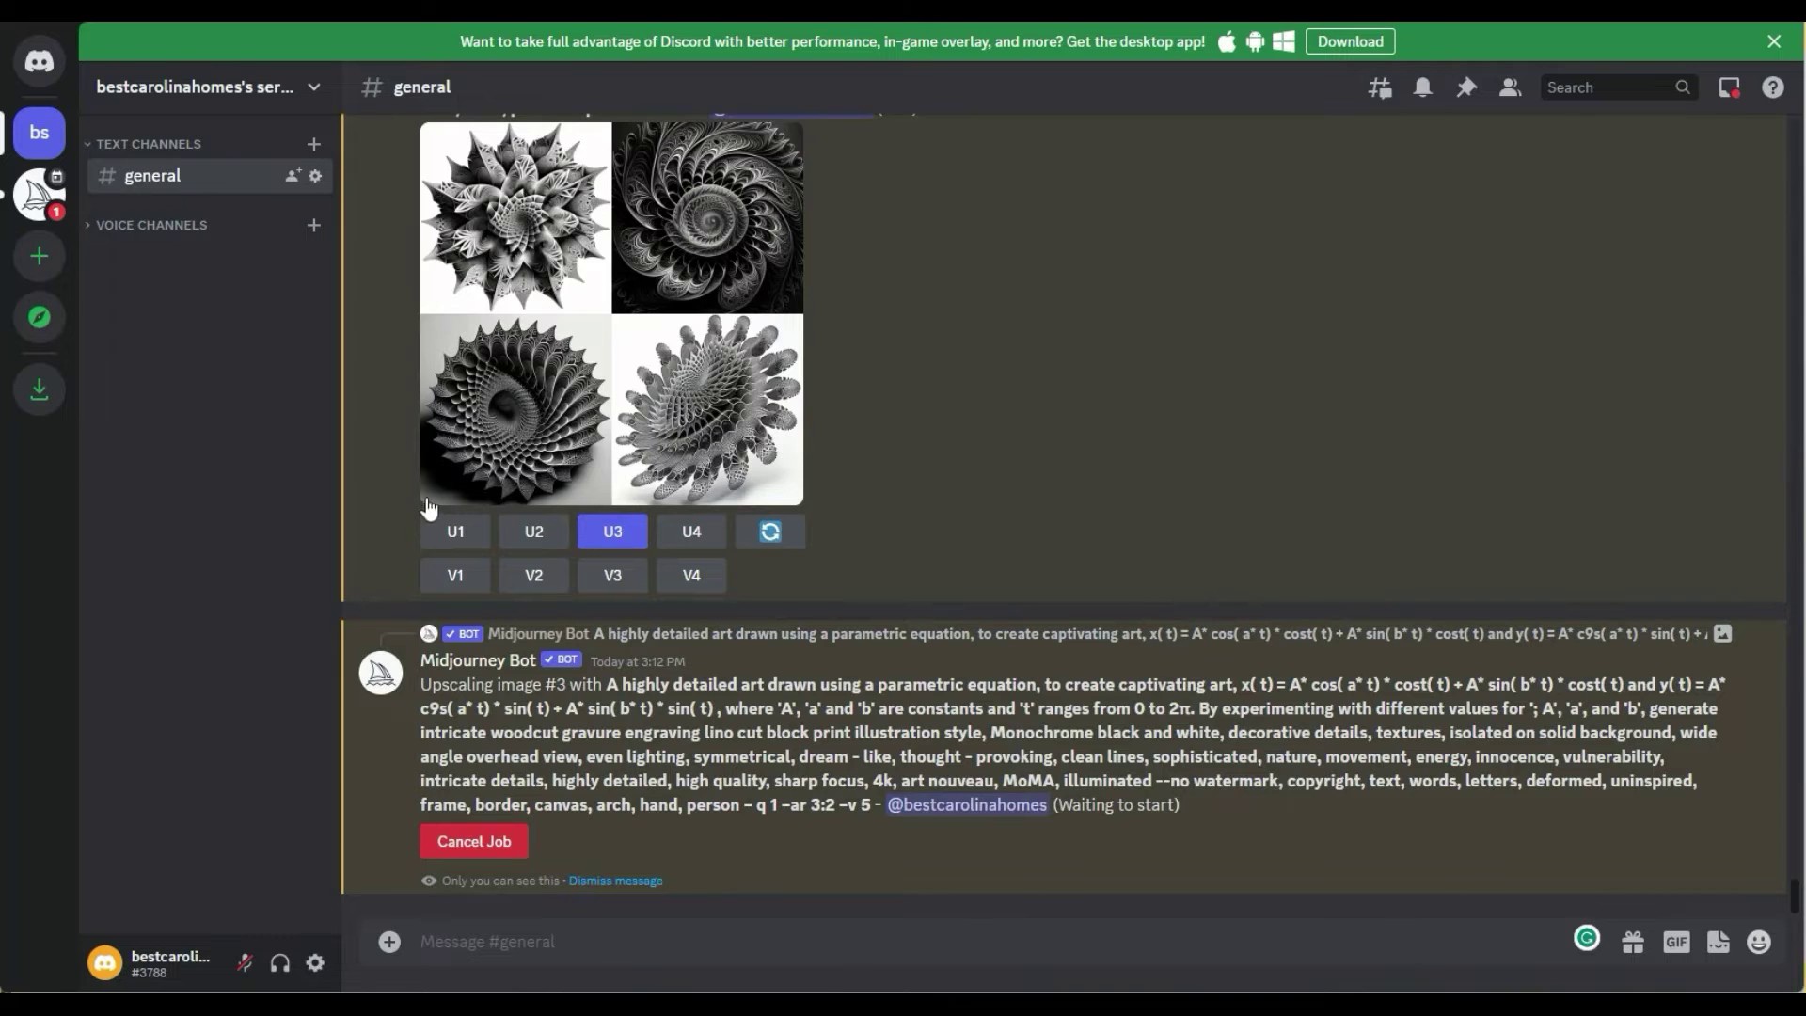
# Queue an upscale of image #1 and select the upscaled message's prompt text.
pyautogui.click(463, 525)
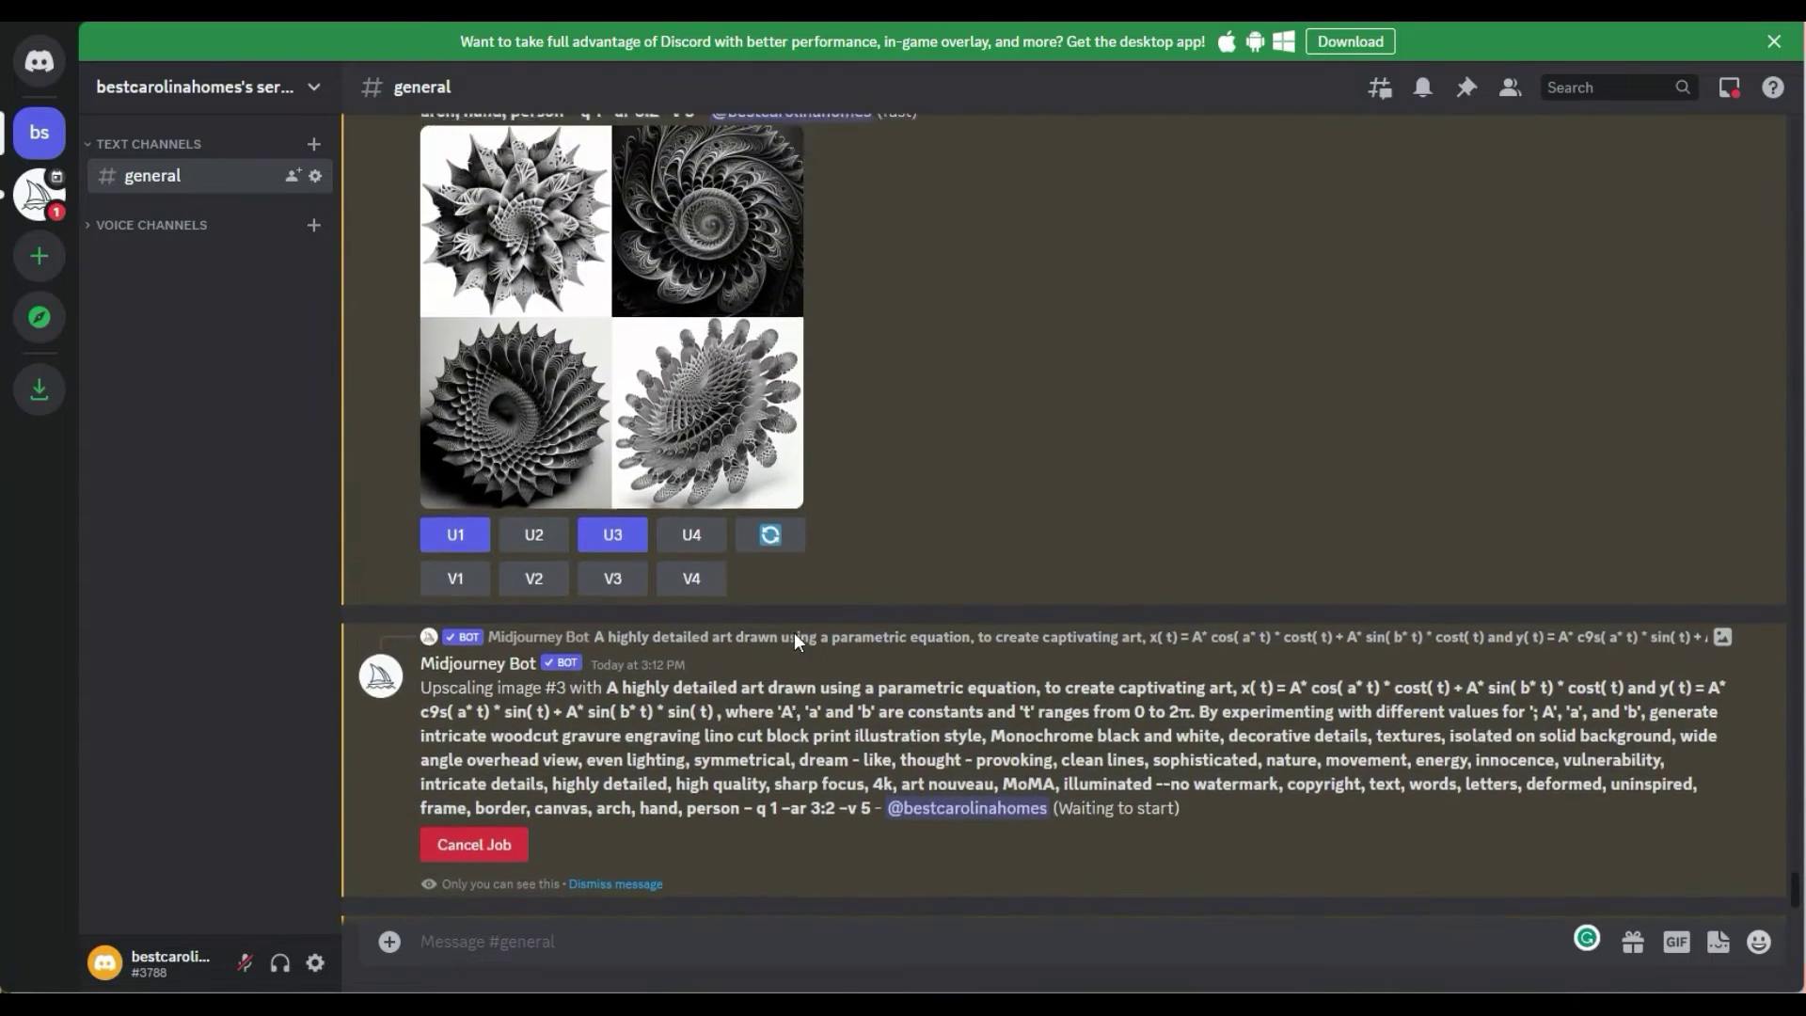
pyautogui.moveTo(424, 463); pyautogui.dragTo(696, 582)
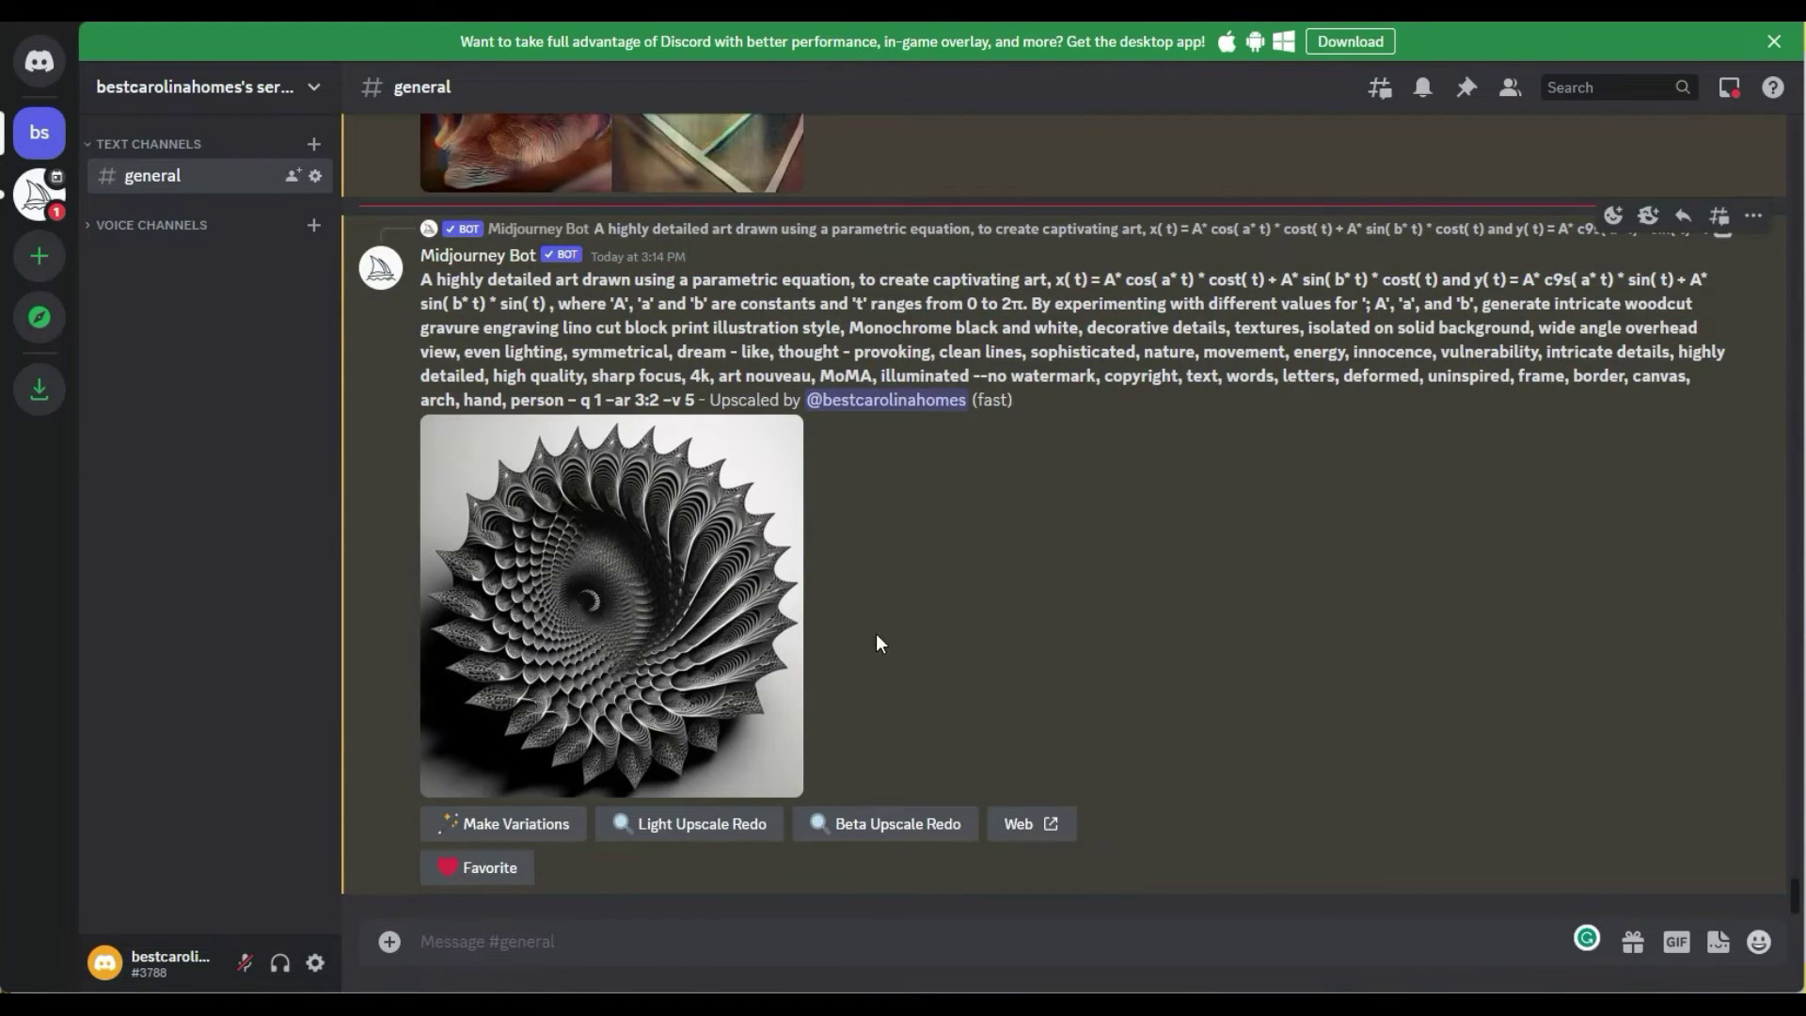
# Open the upscaled spiral image full-size in the browser and save it as a PNG.
pyautogui.click(607, 697)
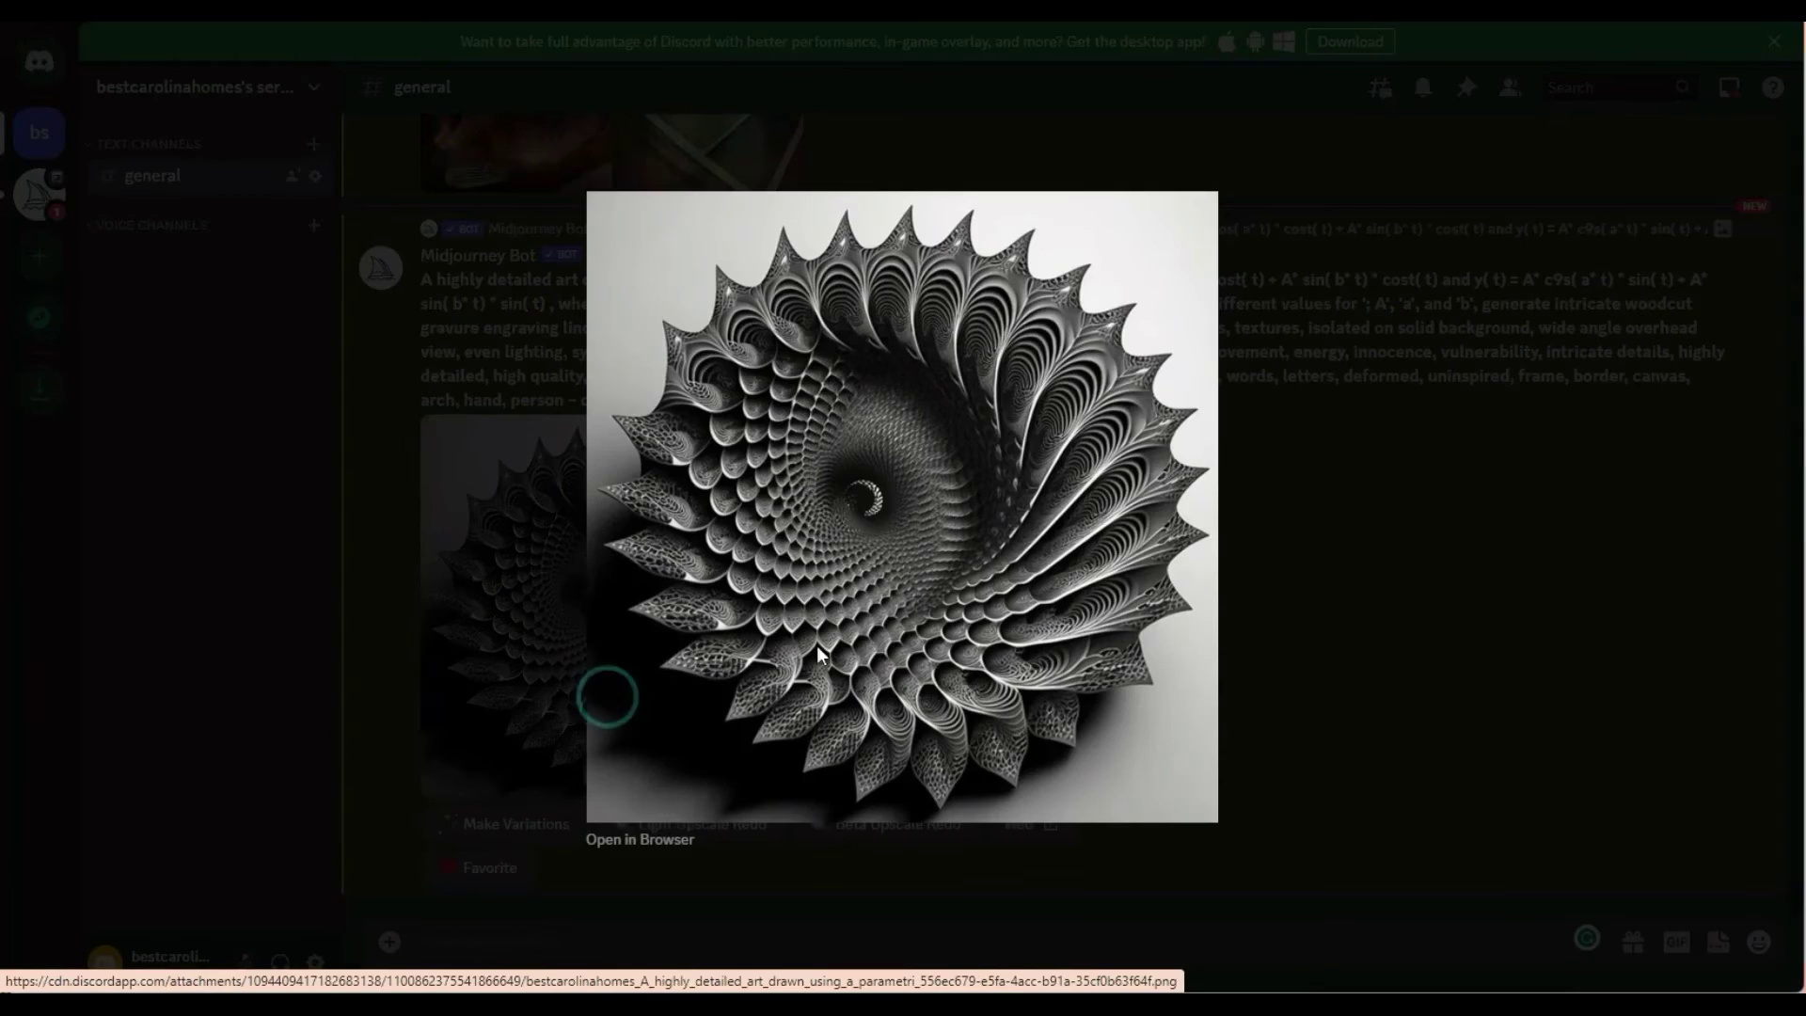
pyautogui.click(649, 840)
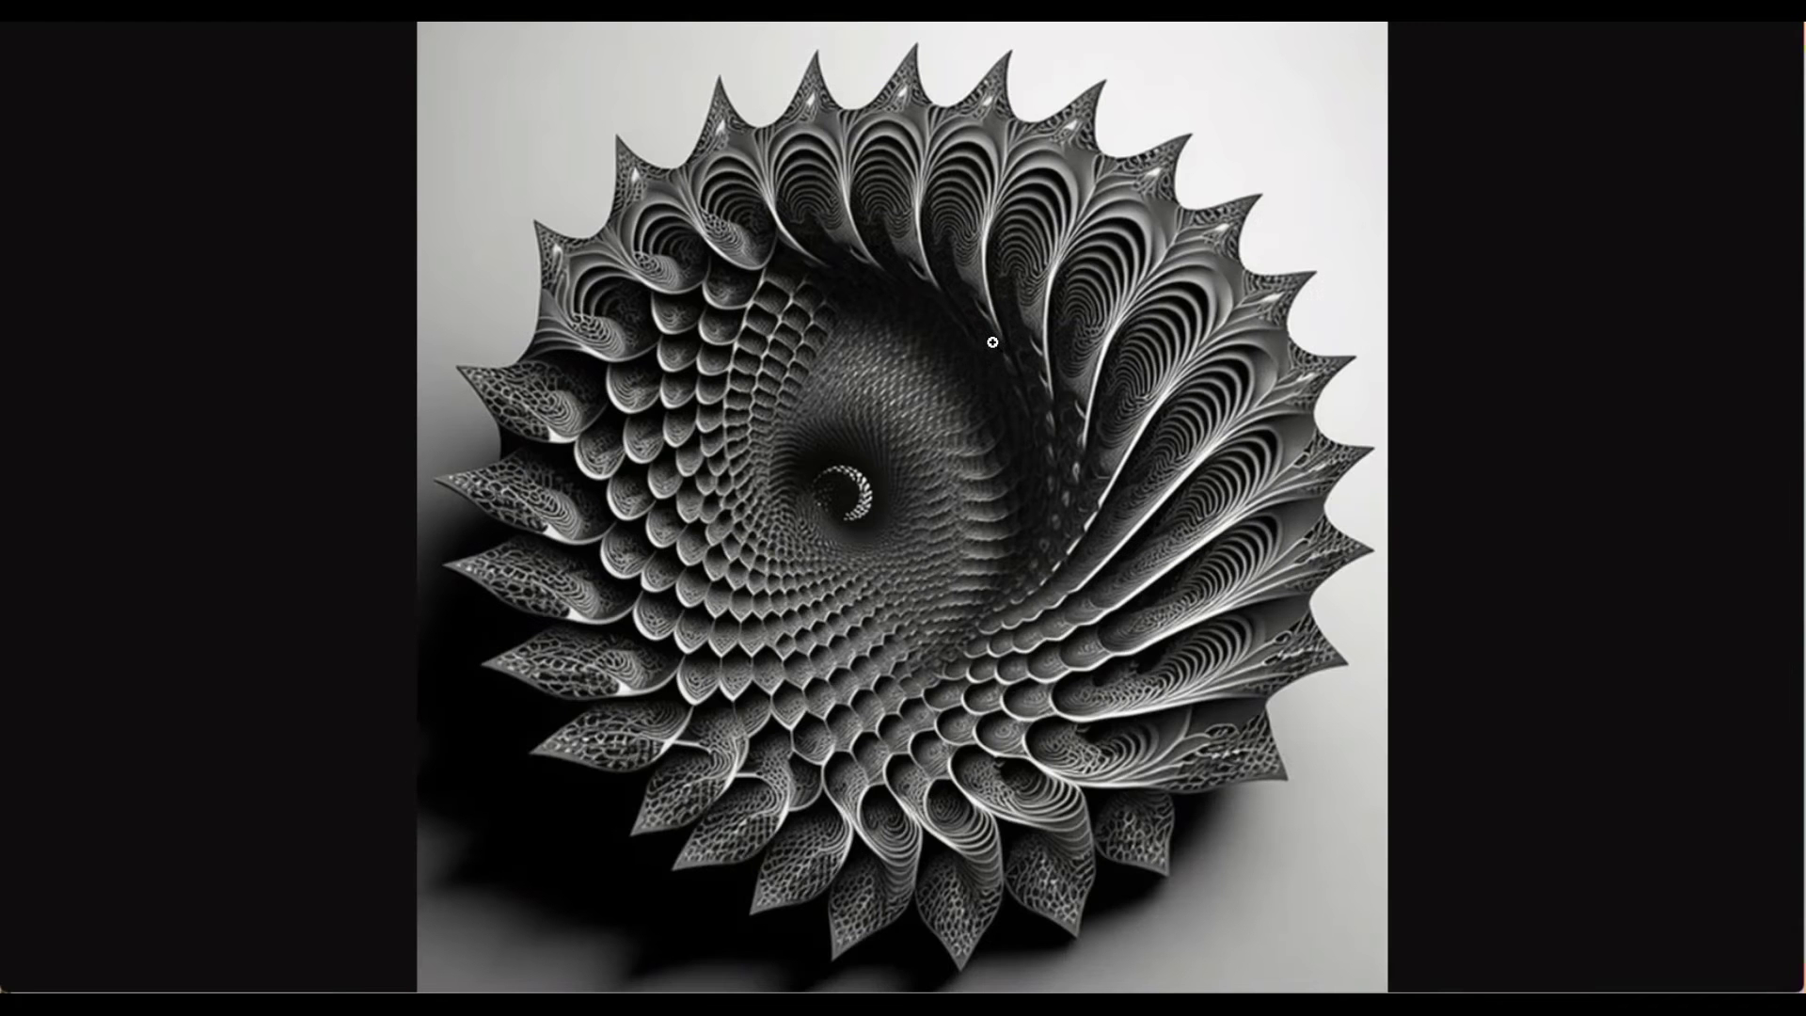
pyautogui.rightClick(992, 344)
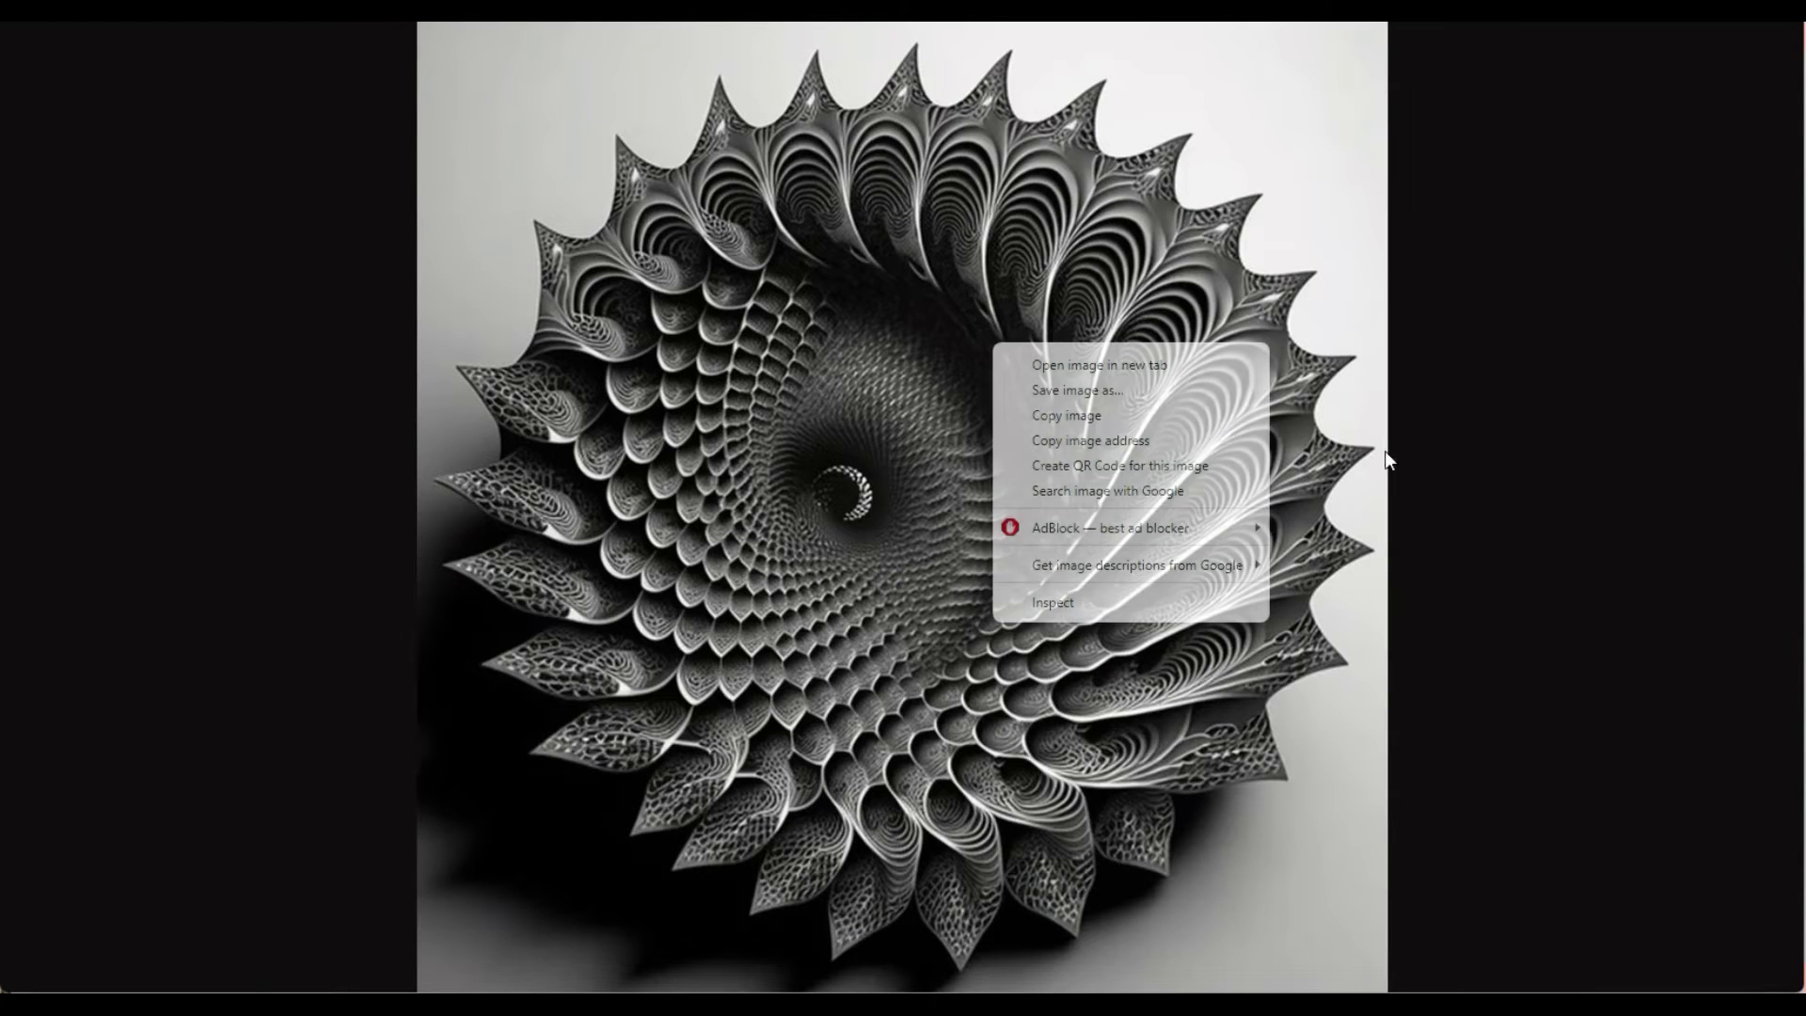
pyautogui.click(1138, 416)
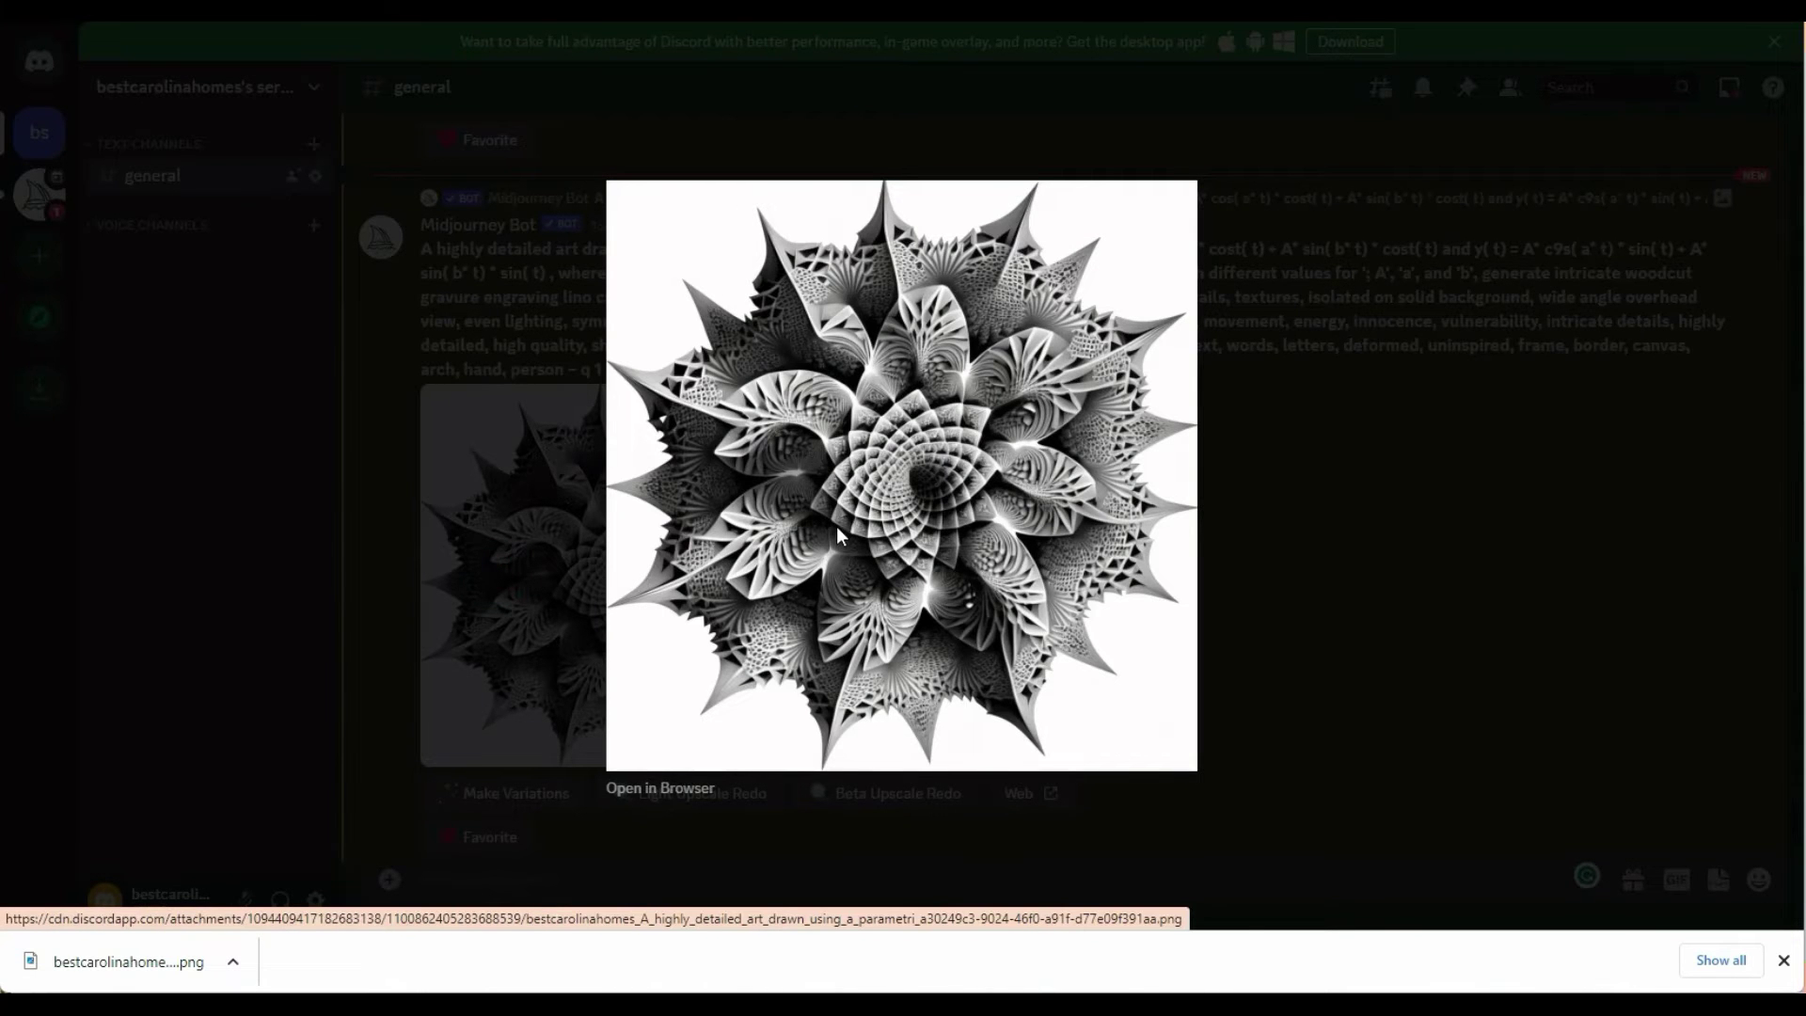
# Save the flower-like upscaled image as a PNG from its full-size view, then return to Discord.
pyautogui.click(666, 788)
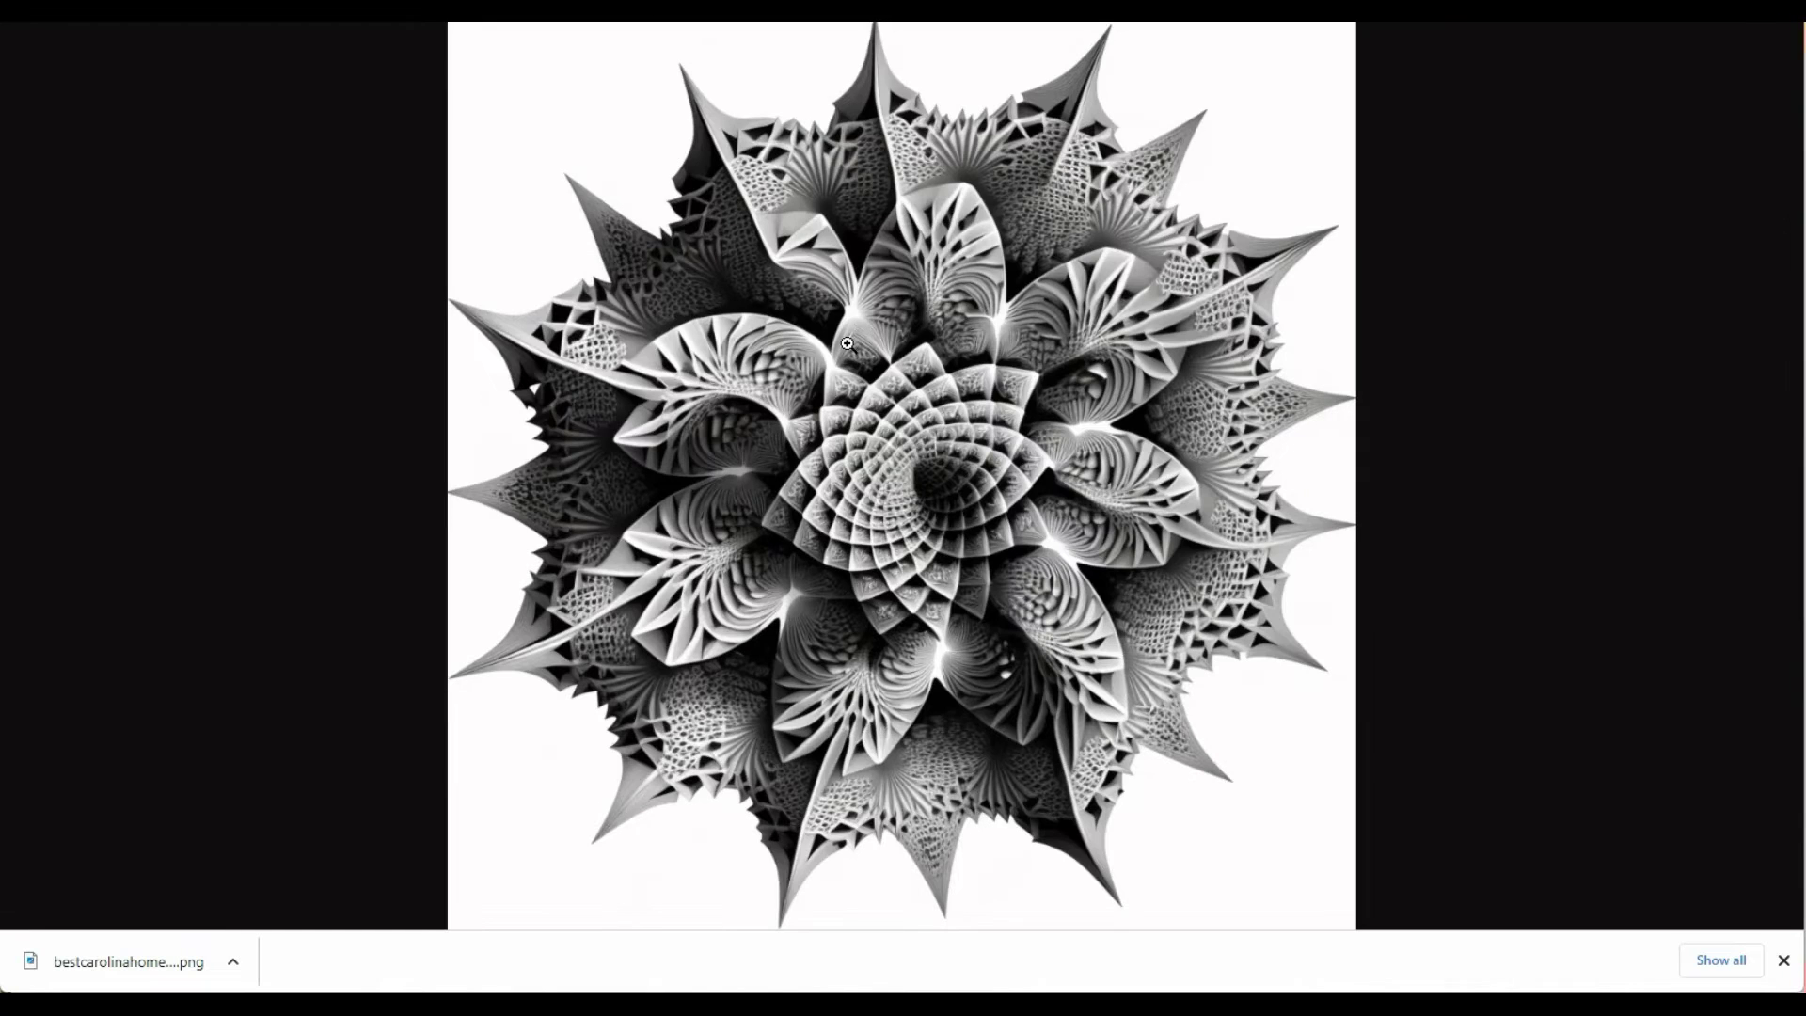
pyautogui.click(858, 348)
pyautogui.rightClick(860, 352)
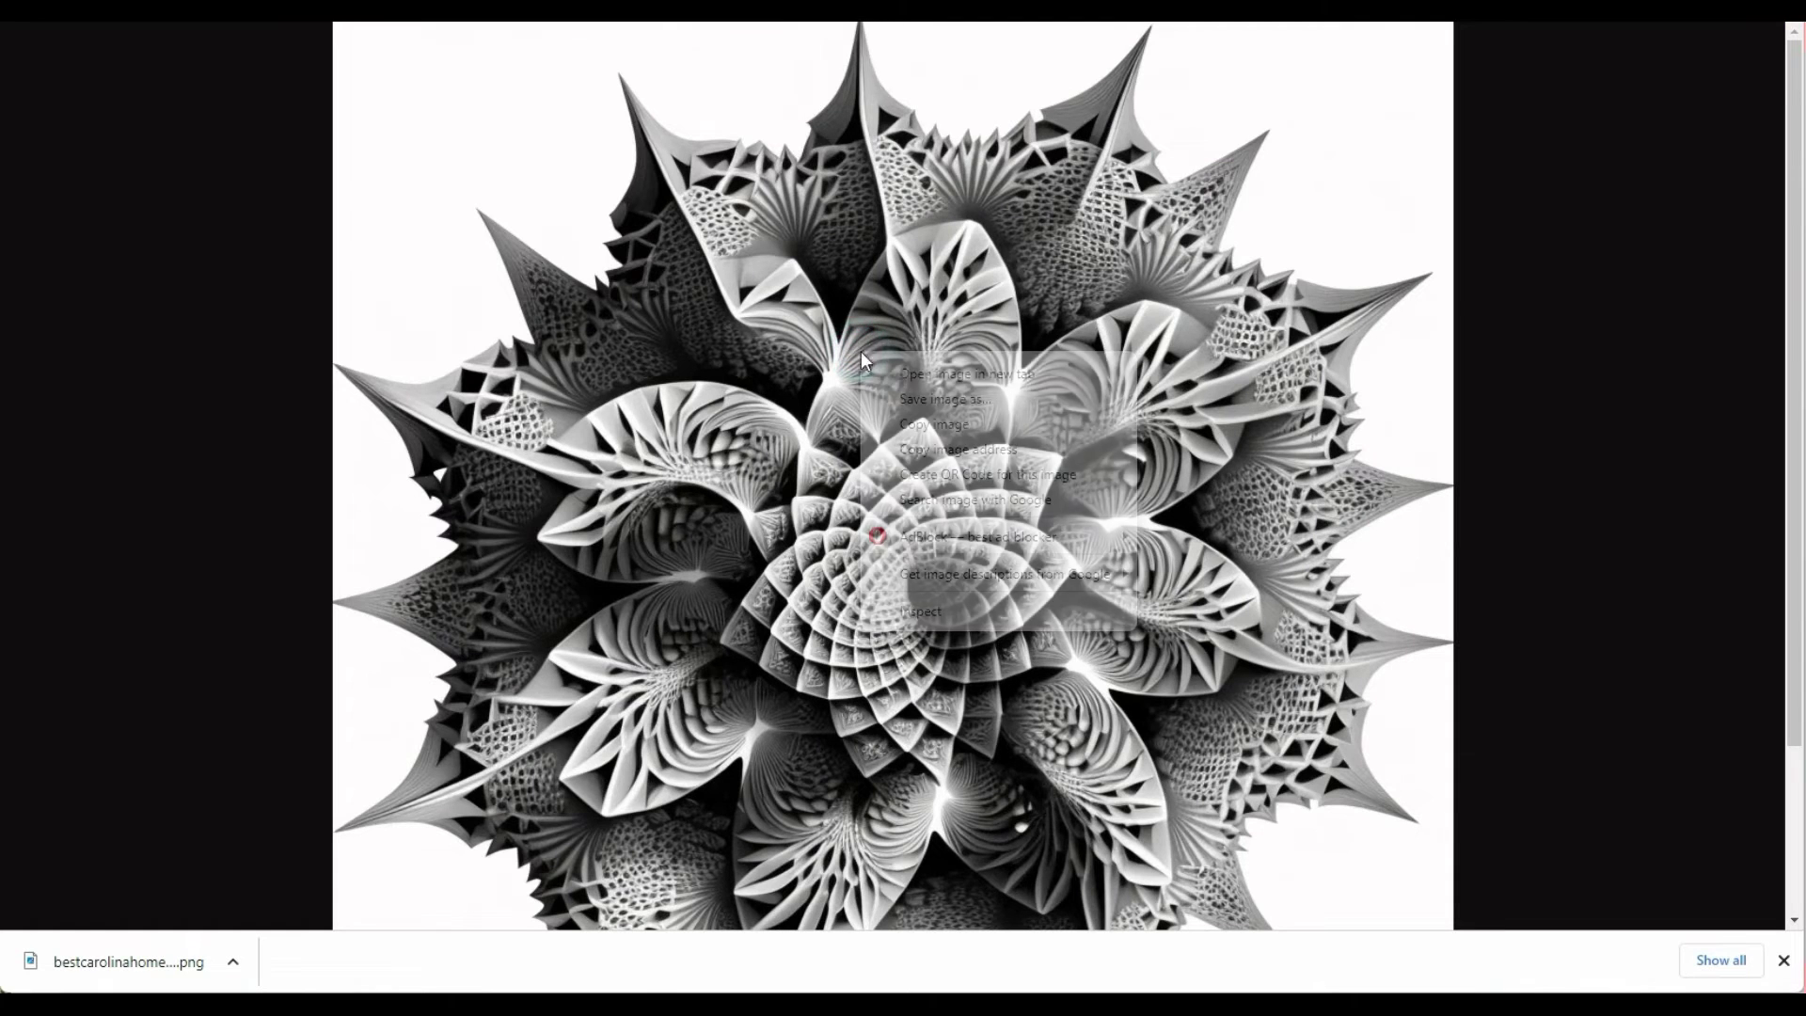
pyautogui.click(945, 423)
pyautogui.hotkey('ctrl', 'Tab')
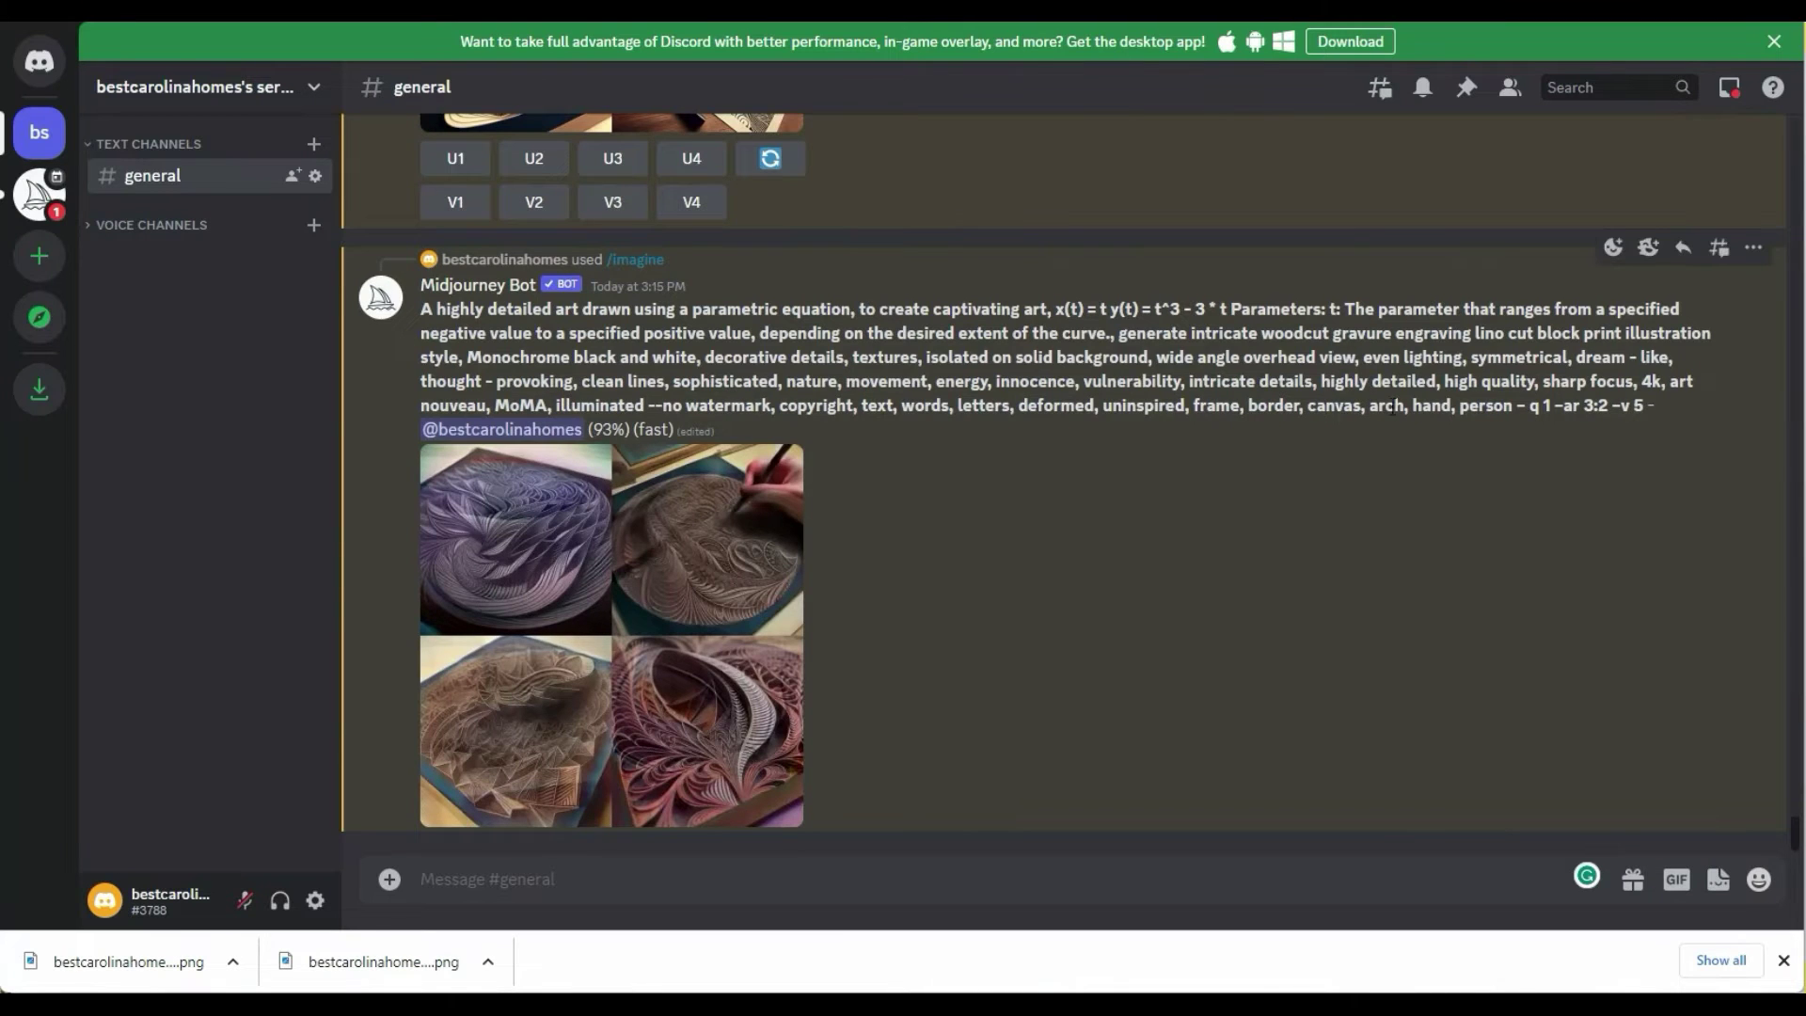
# Copy the x(t) = t y(t) = t^3 - 3 * t prompt into a new Discord message.
pyautogui.moveTo(1411, 315); pyautogui.dragTo(1514, 315)
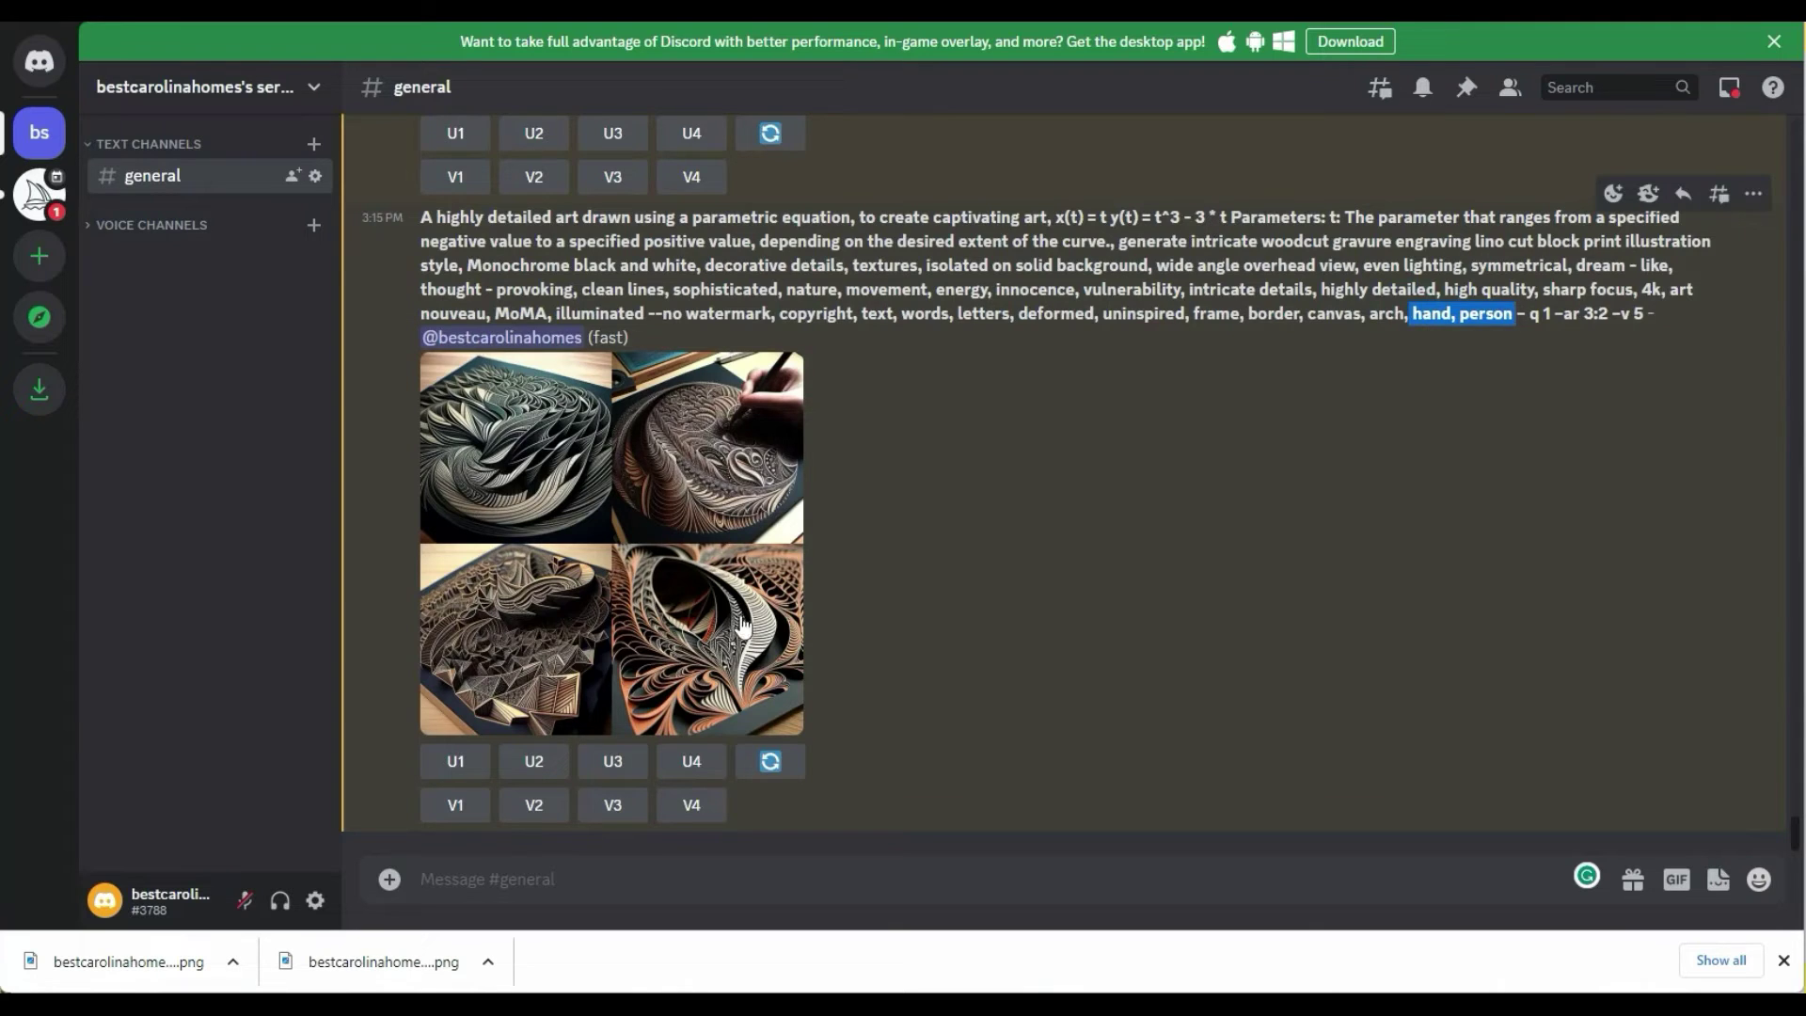
pyautogui.scroll(1, 391, 248)
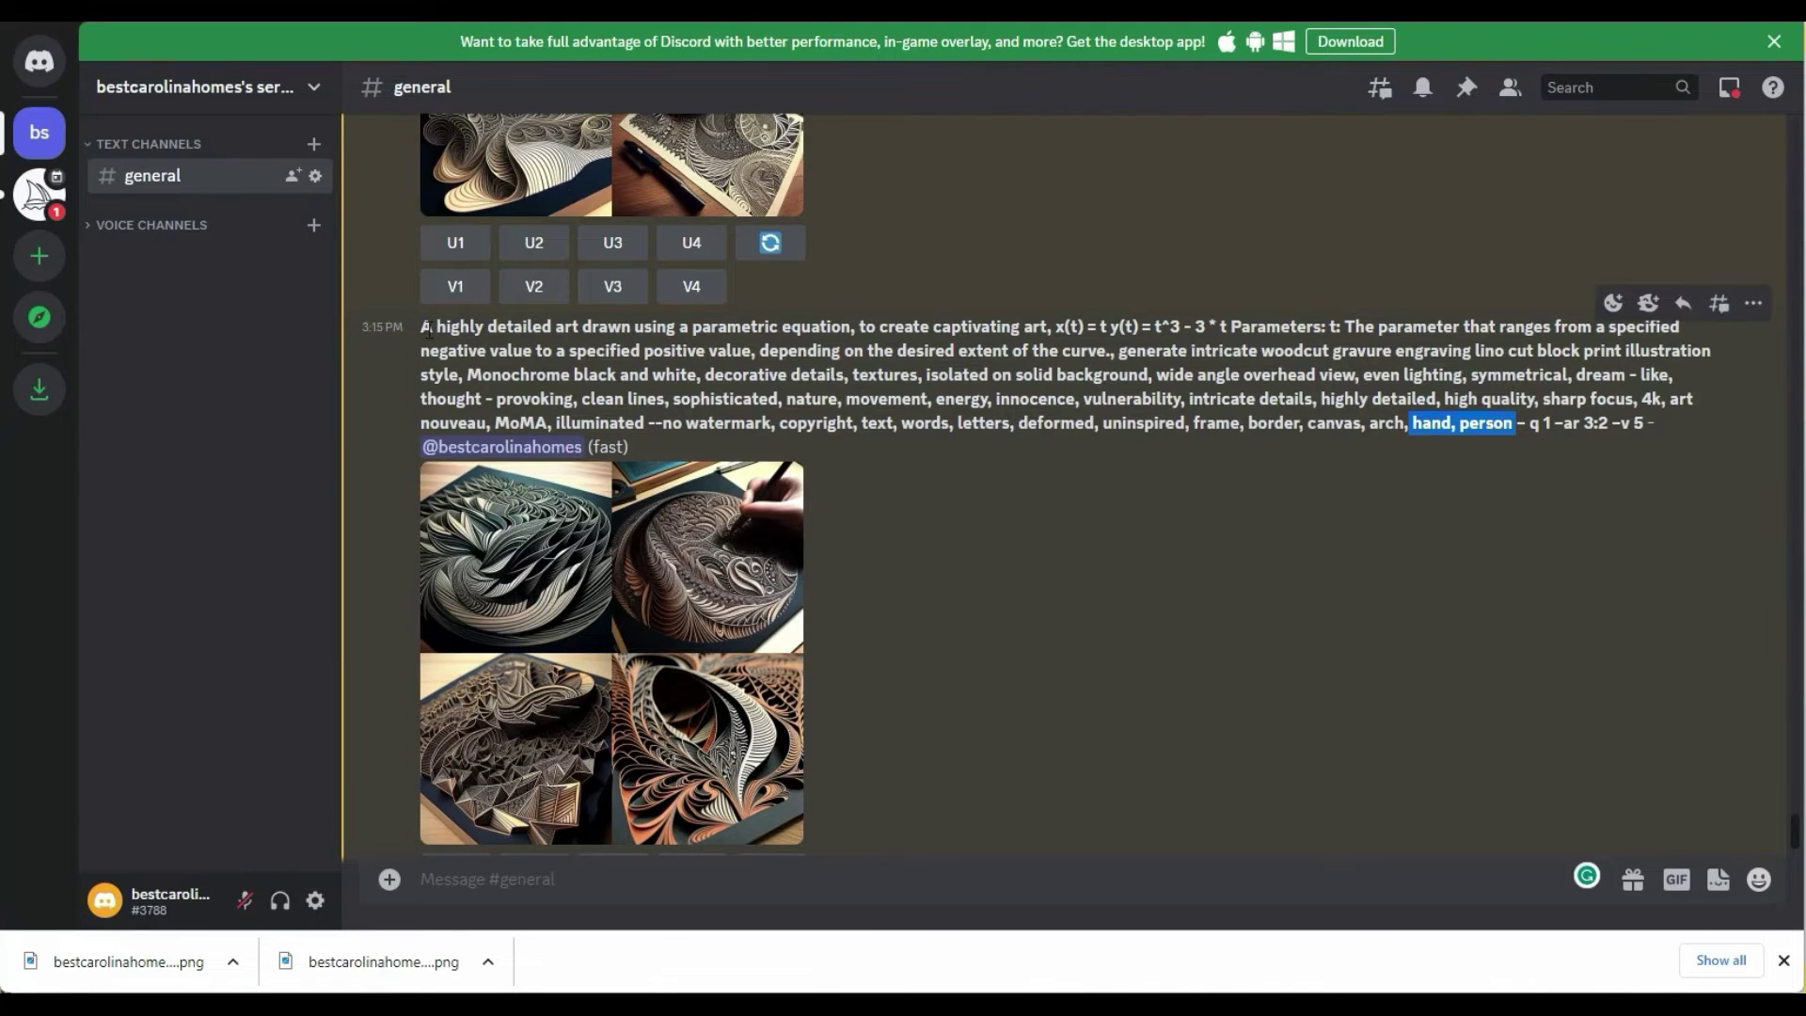
pyautogui.moveTo(425, 329); pyautogui.dragTo(1645, 414)
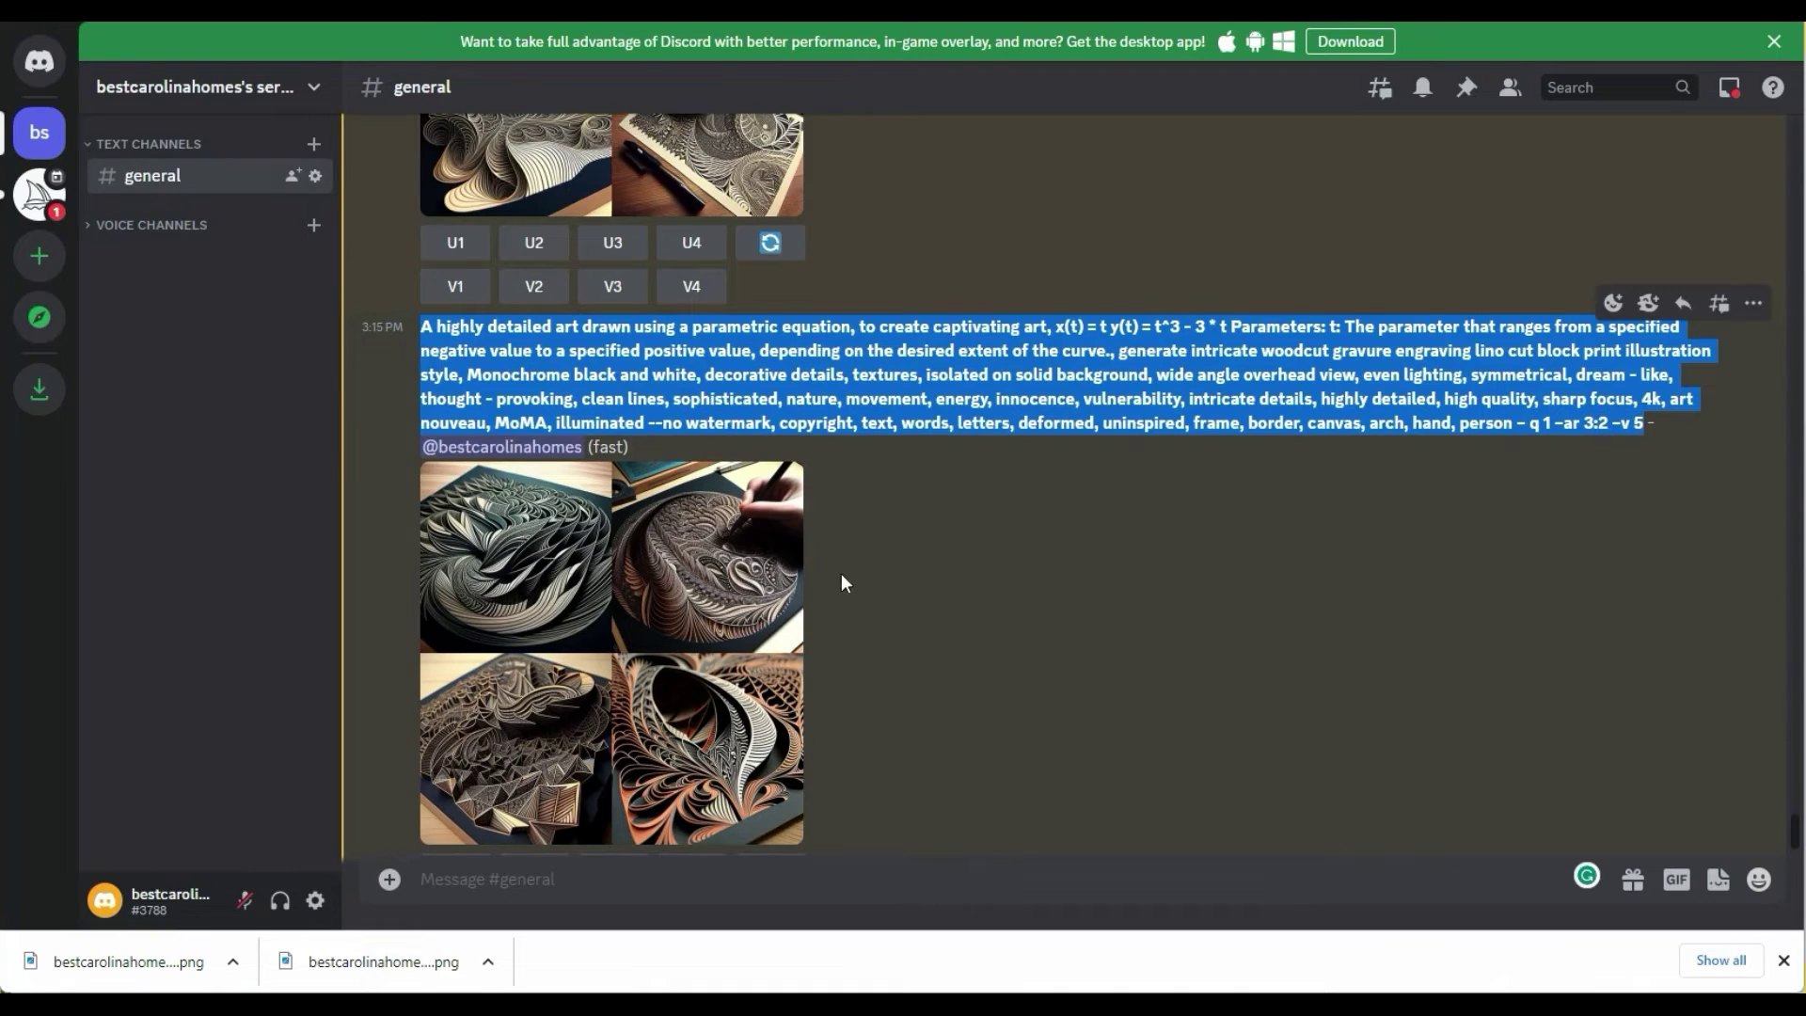
pyautogui.scroll(-2, 843, 583)
pyautogui.click(603, 875)
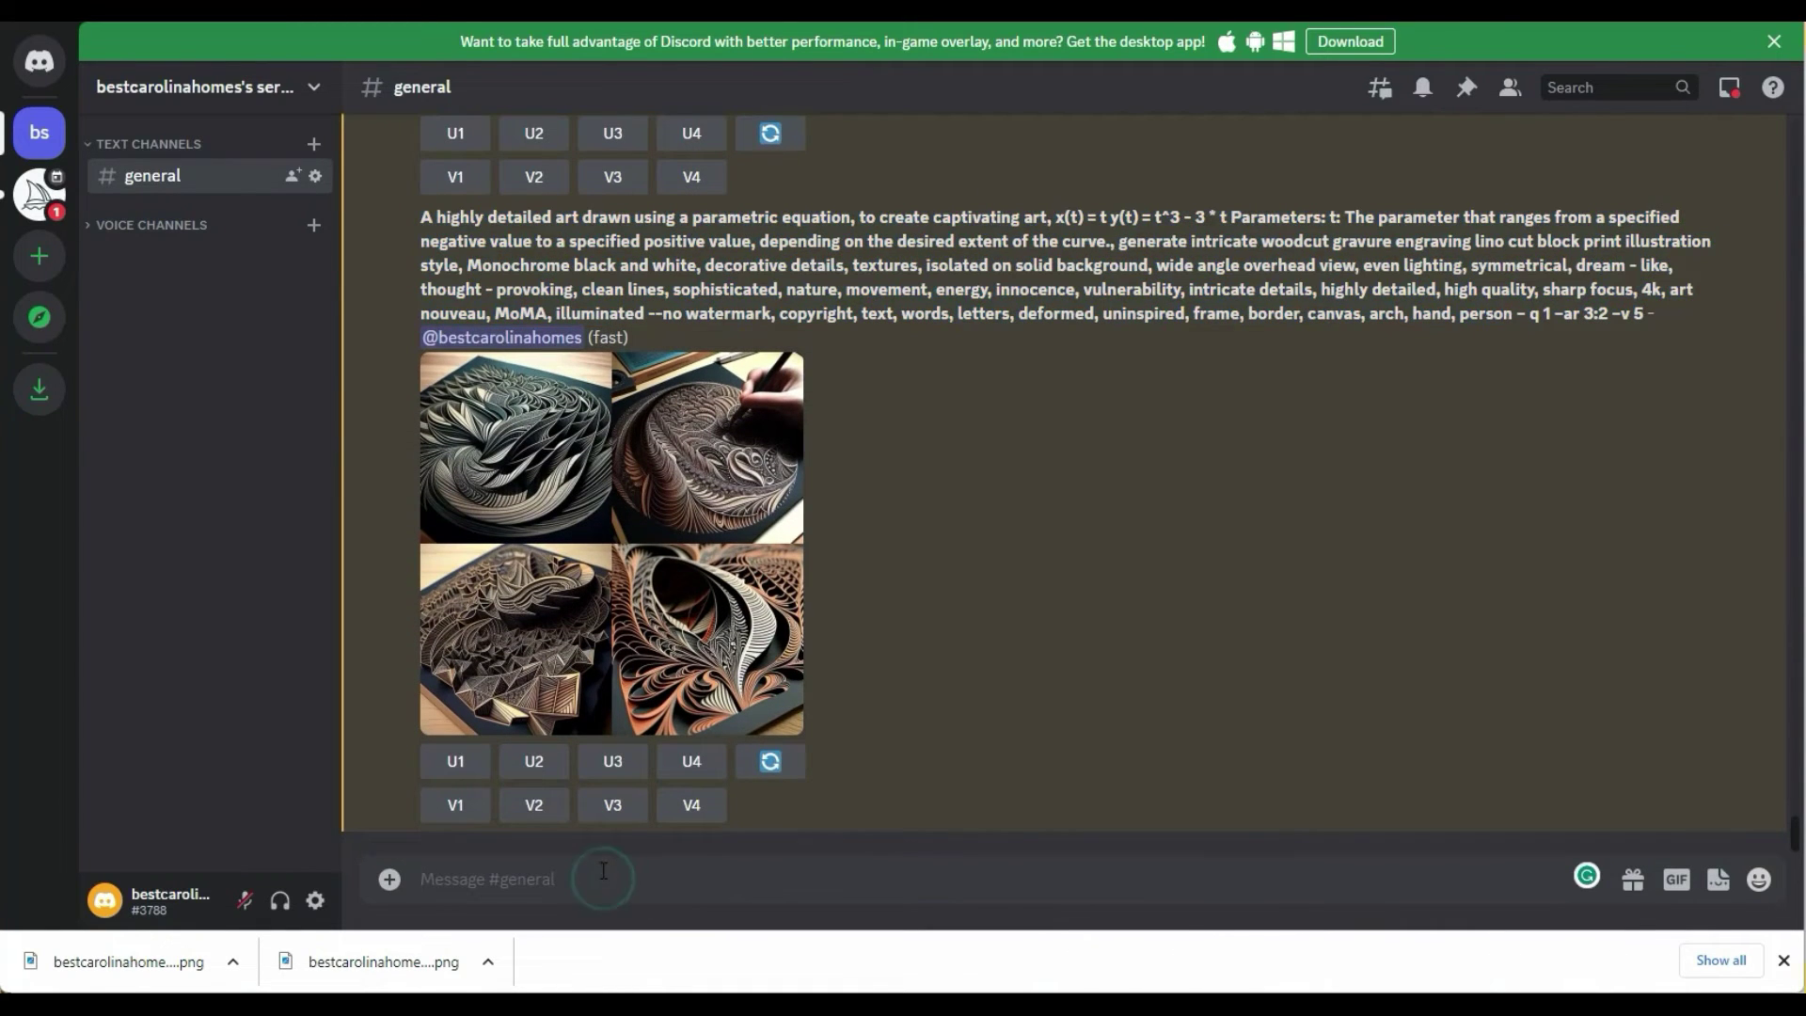
pyautogui.hotkey('ctrl', 'v')
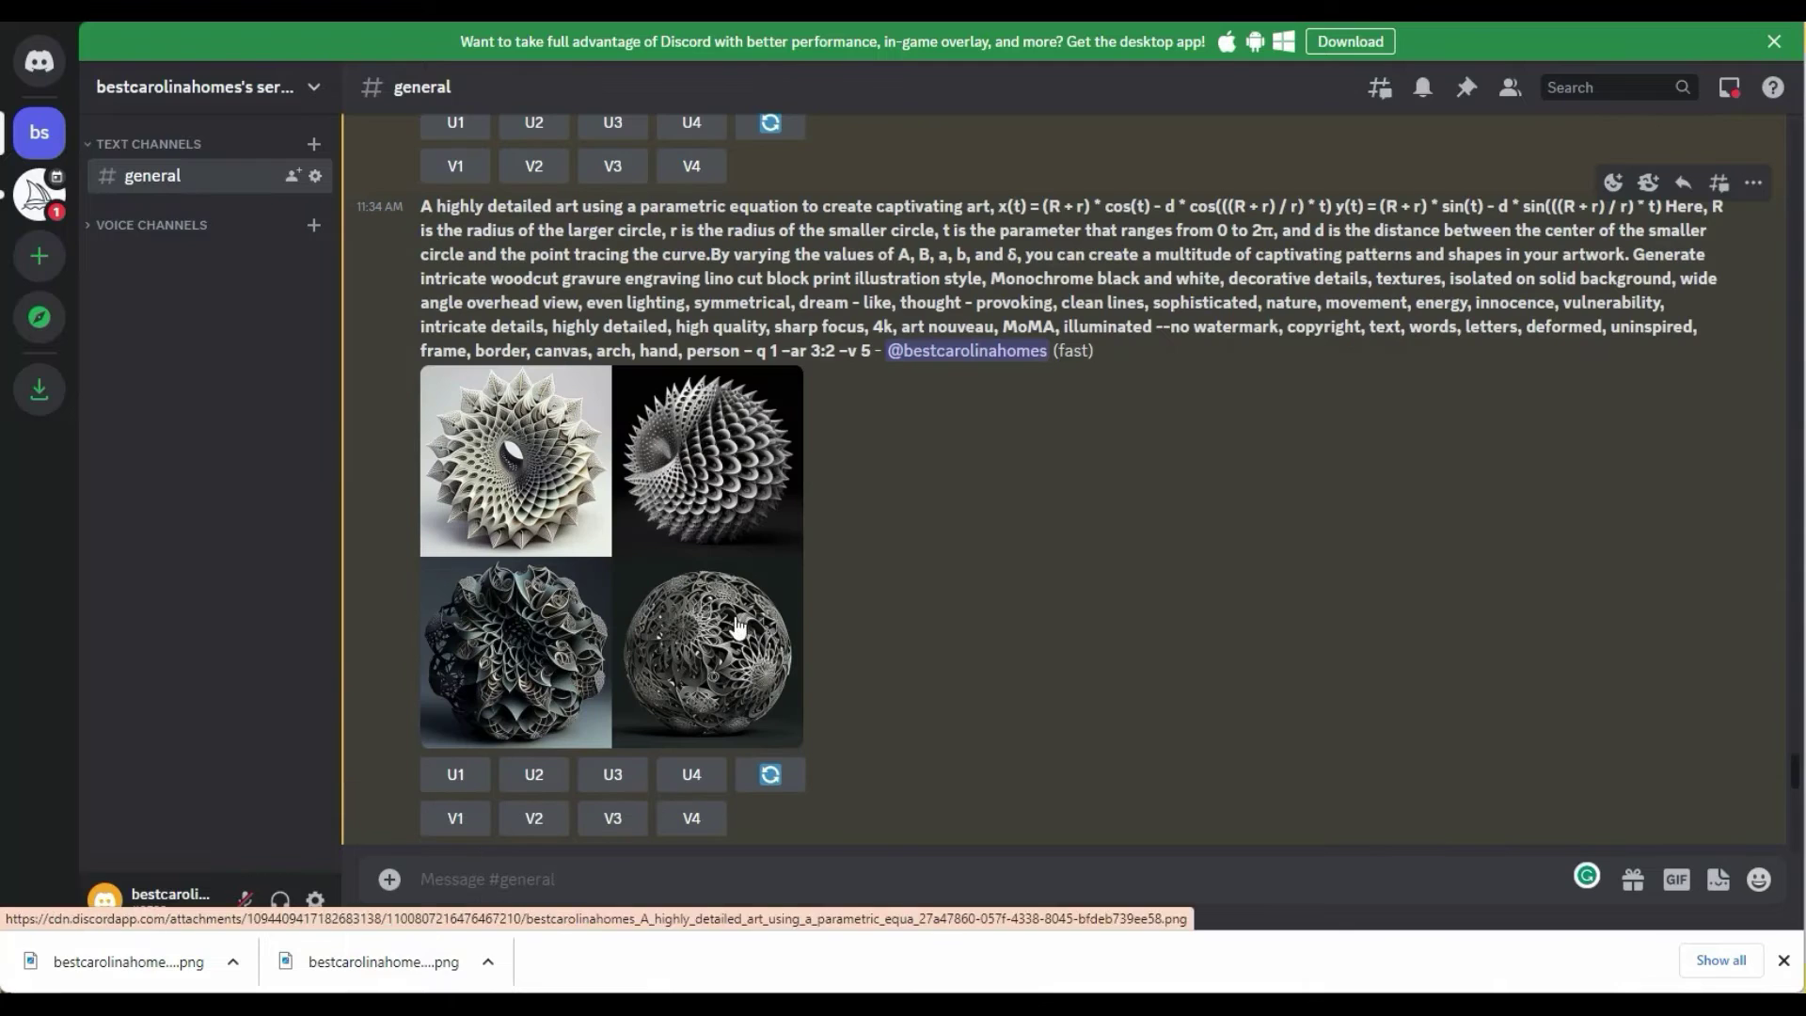
# Scroll back through the earlier upscaled spiral results and return.
pyautogui.scroll(6, 1232, 651)
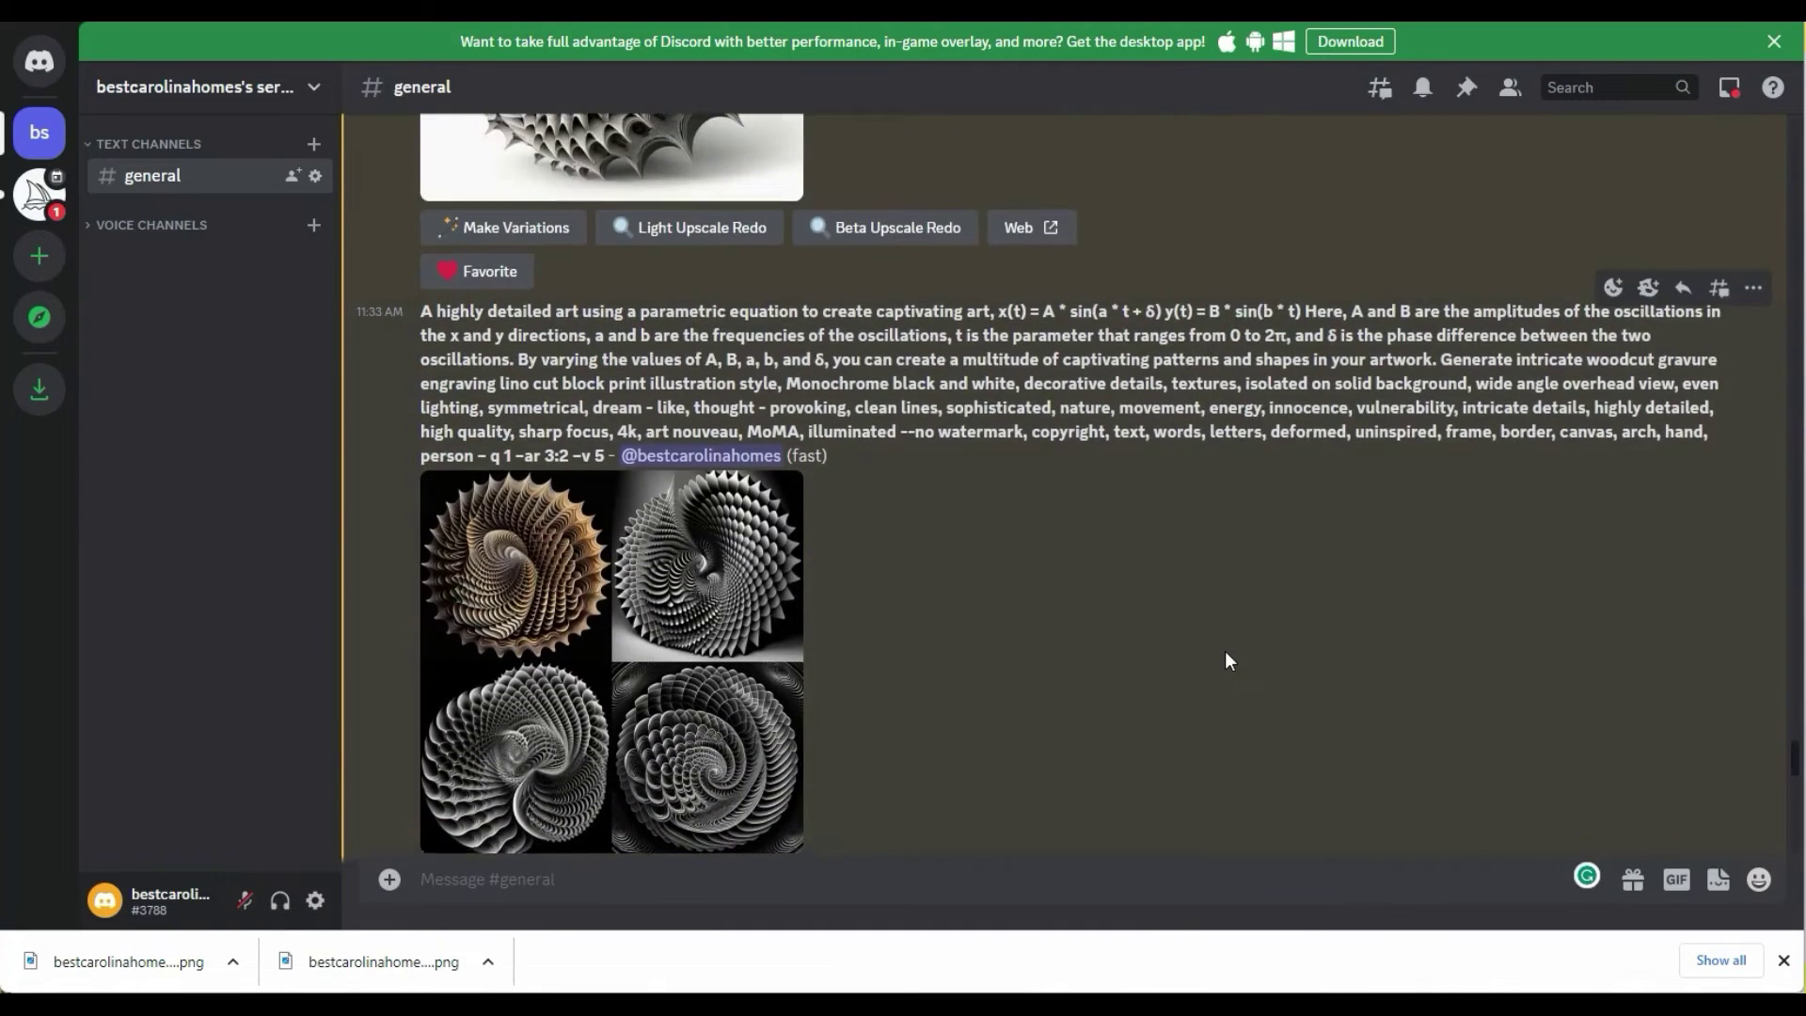
pyautogui.scroll(7, 1086, 641)
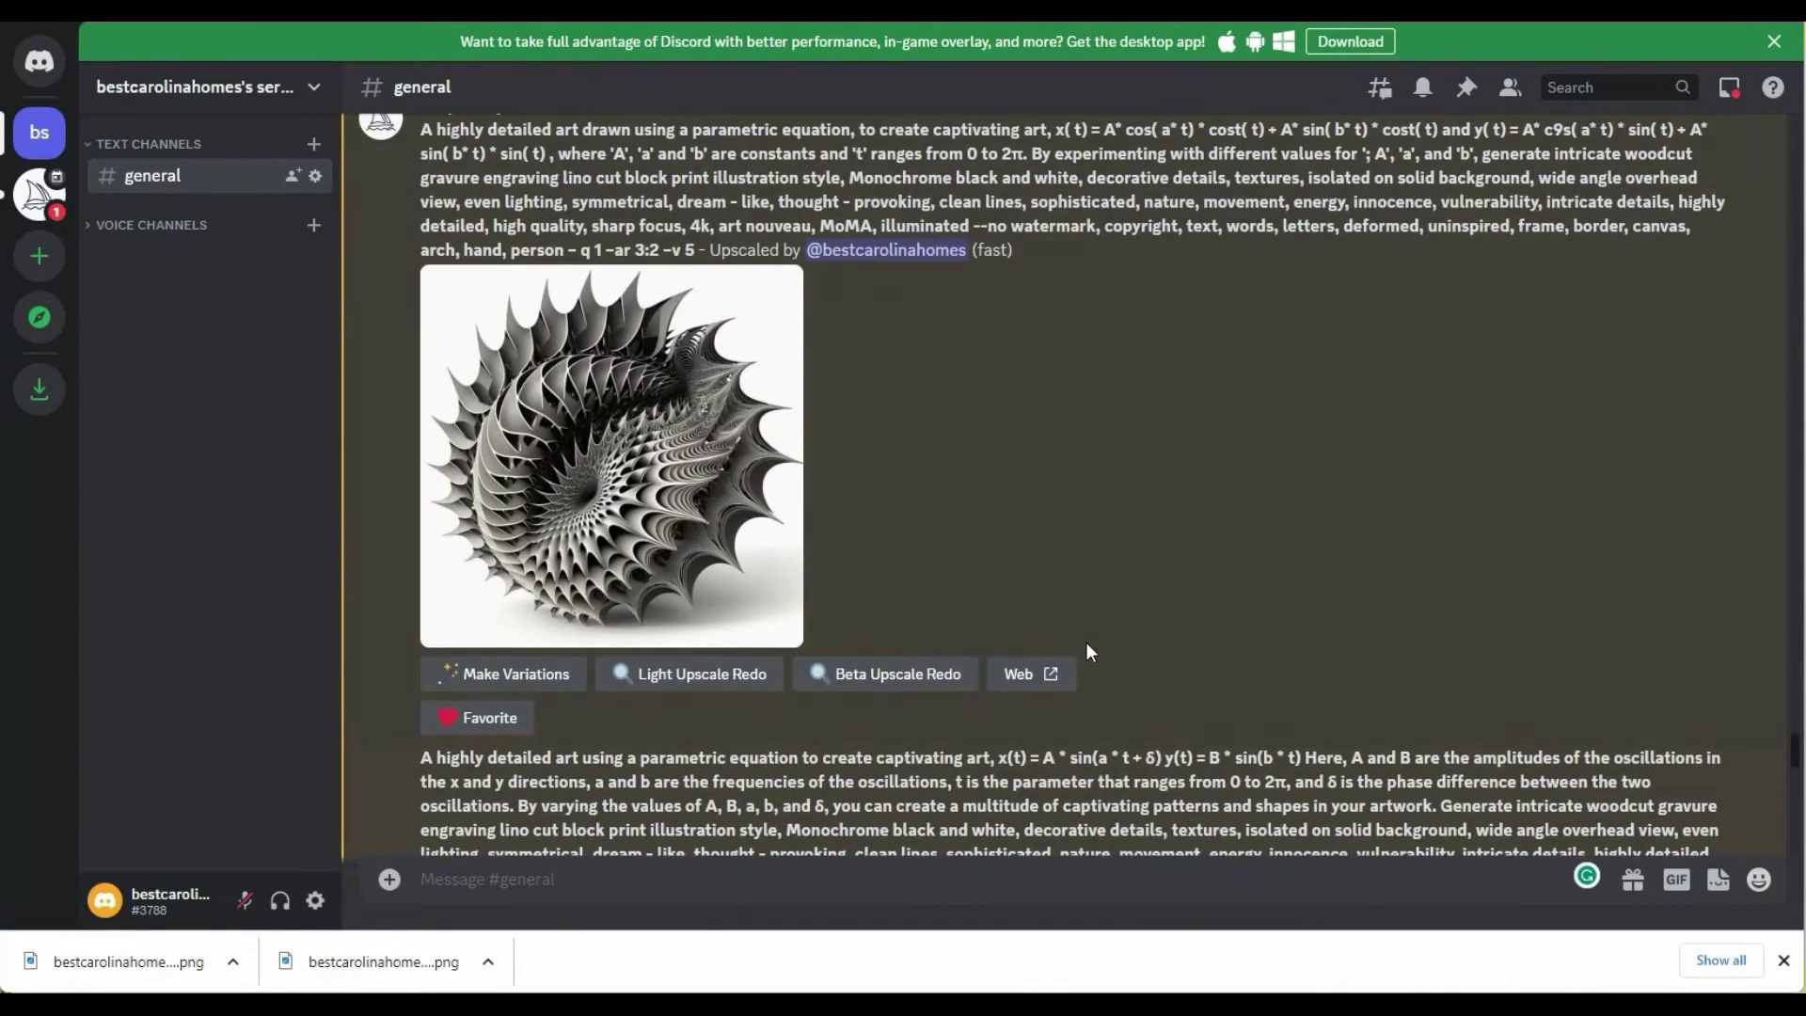
pyautogui.scroll(10, 1085, 642)
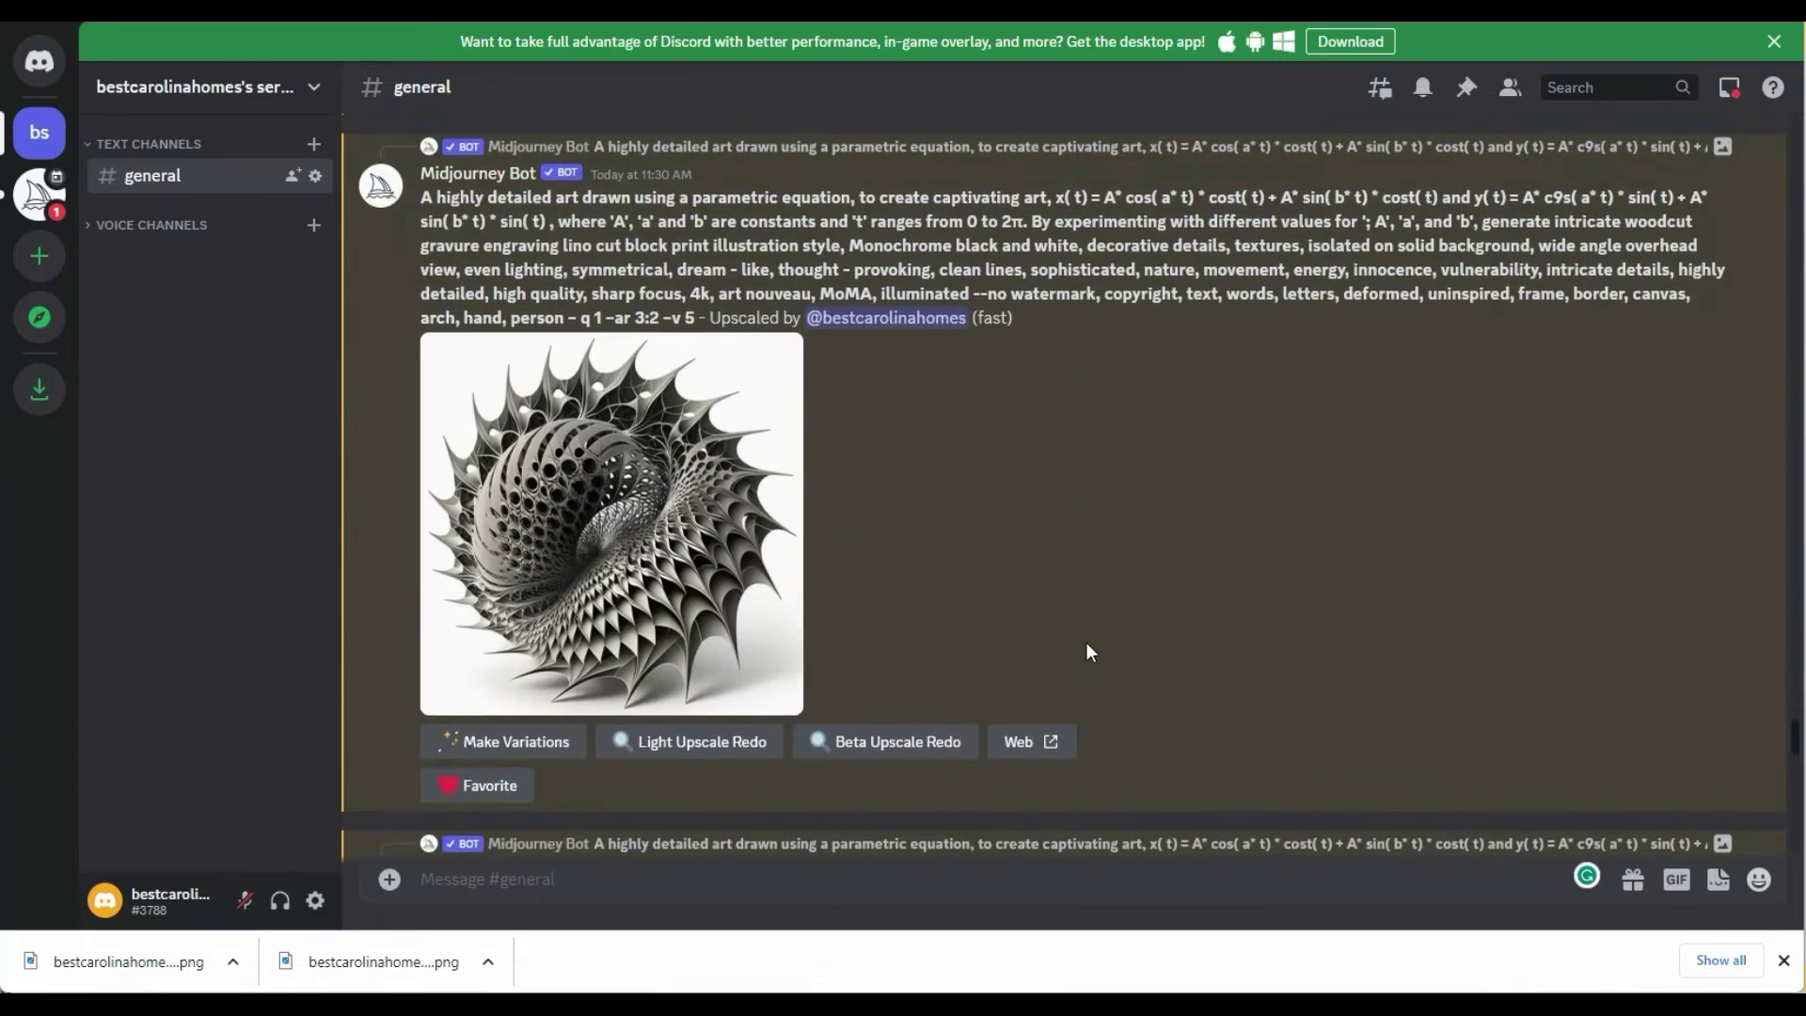
pyautogui.scroll(-15, 1088, 649)
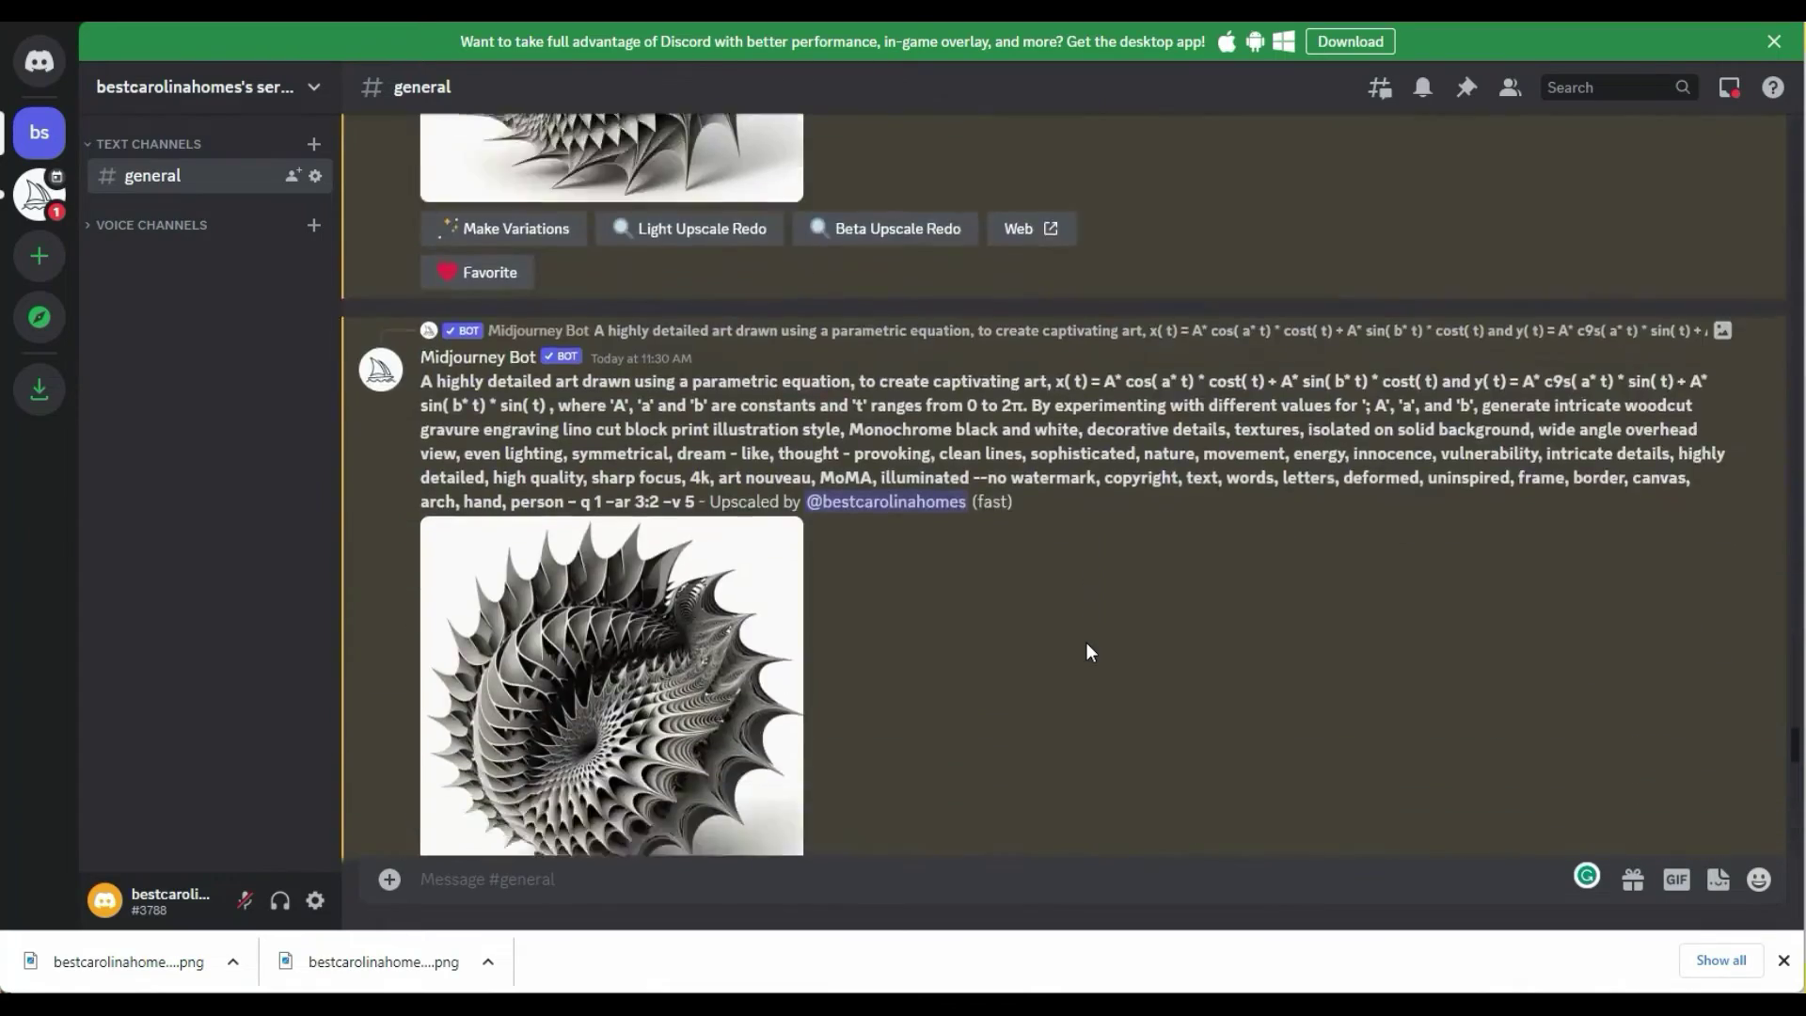
pyautogui.scroll(-10, 1085, 642)
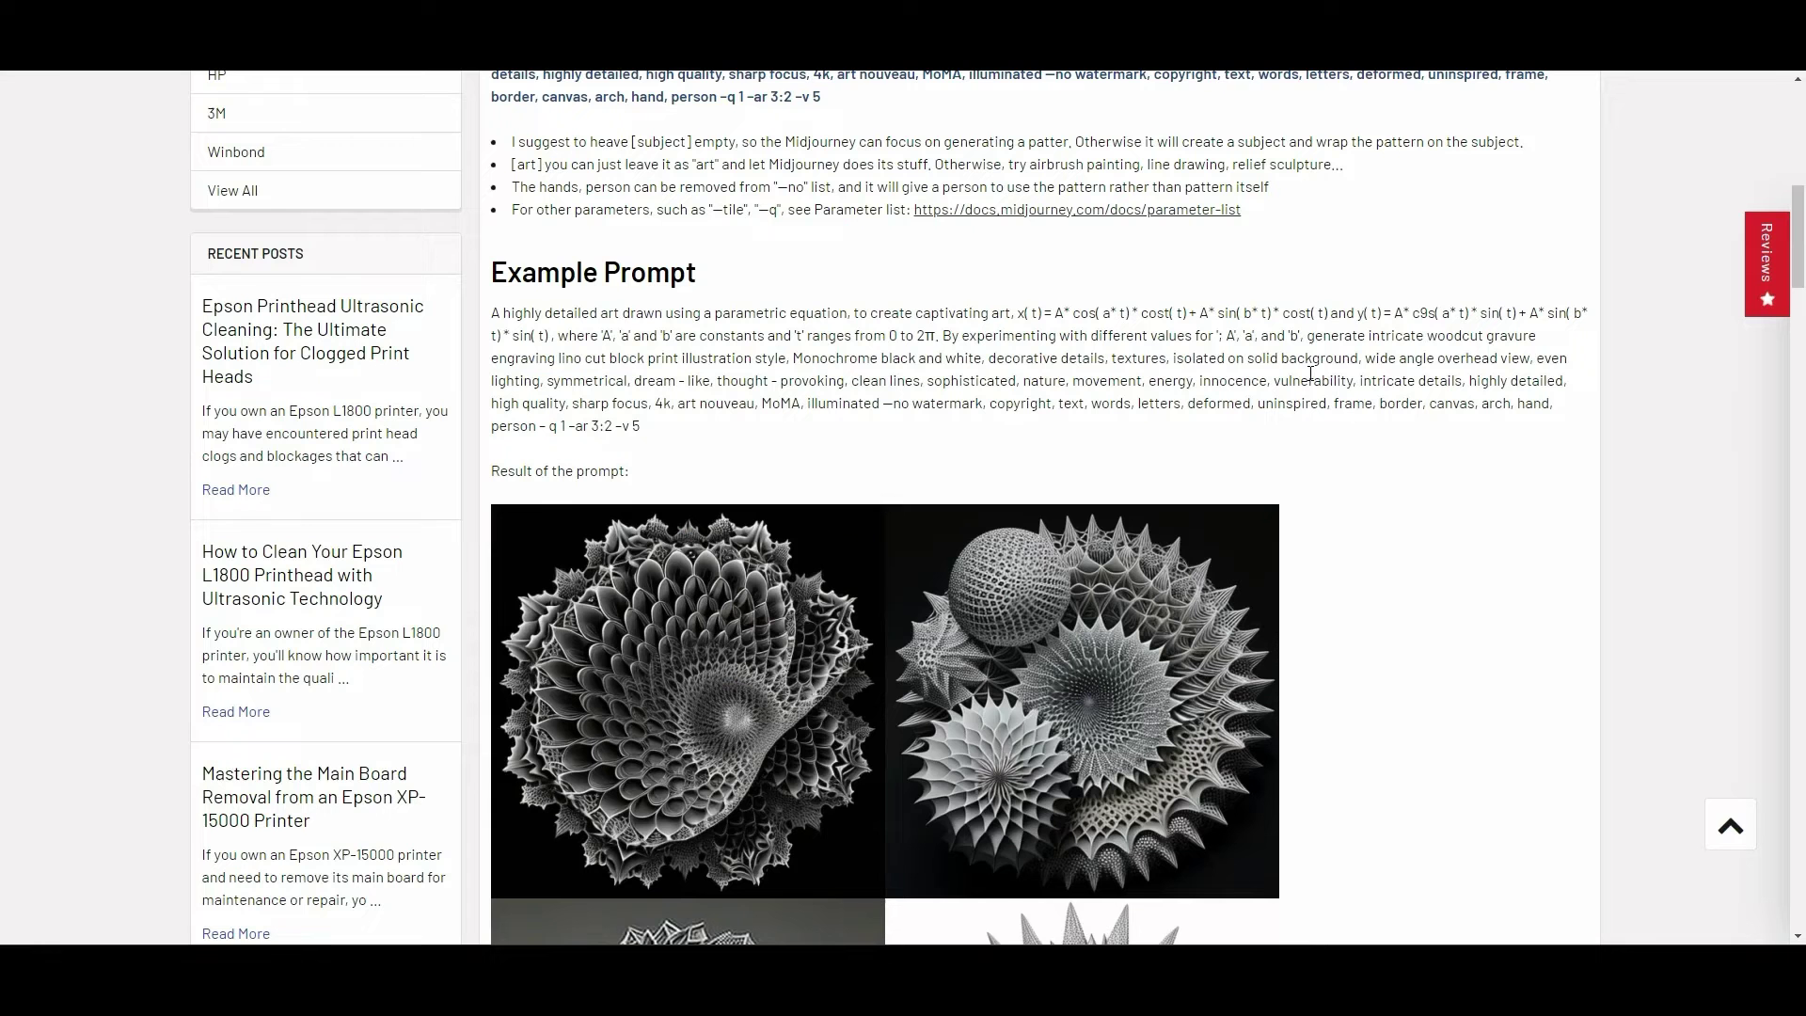
# Copy the Devil's Curve equation and parameters from the ready-to-use equations list.
pyautogui.scroll(-1, 1311, 376)
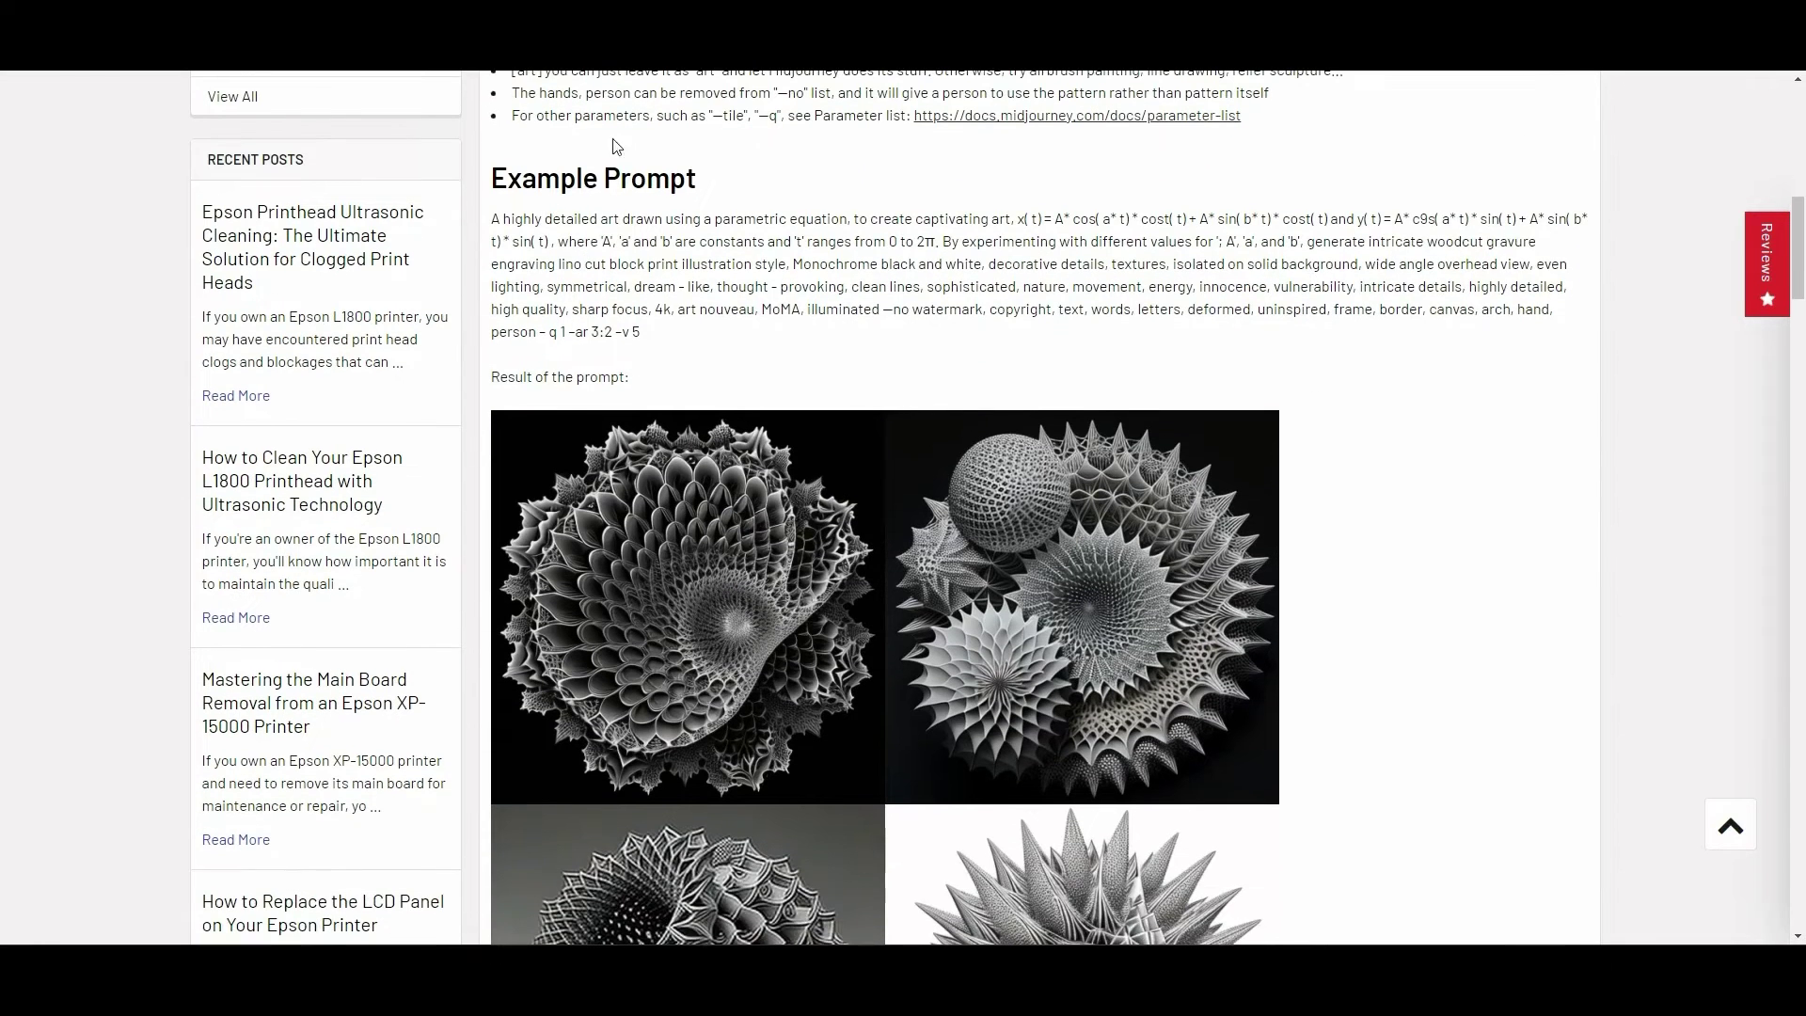
pyautogui.scroll(-12, 1199, 635)
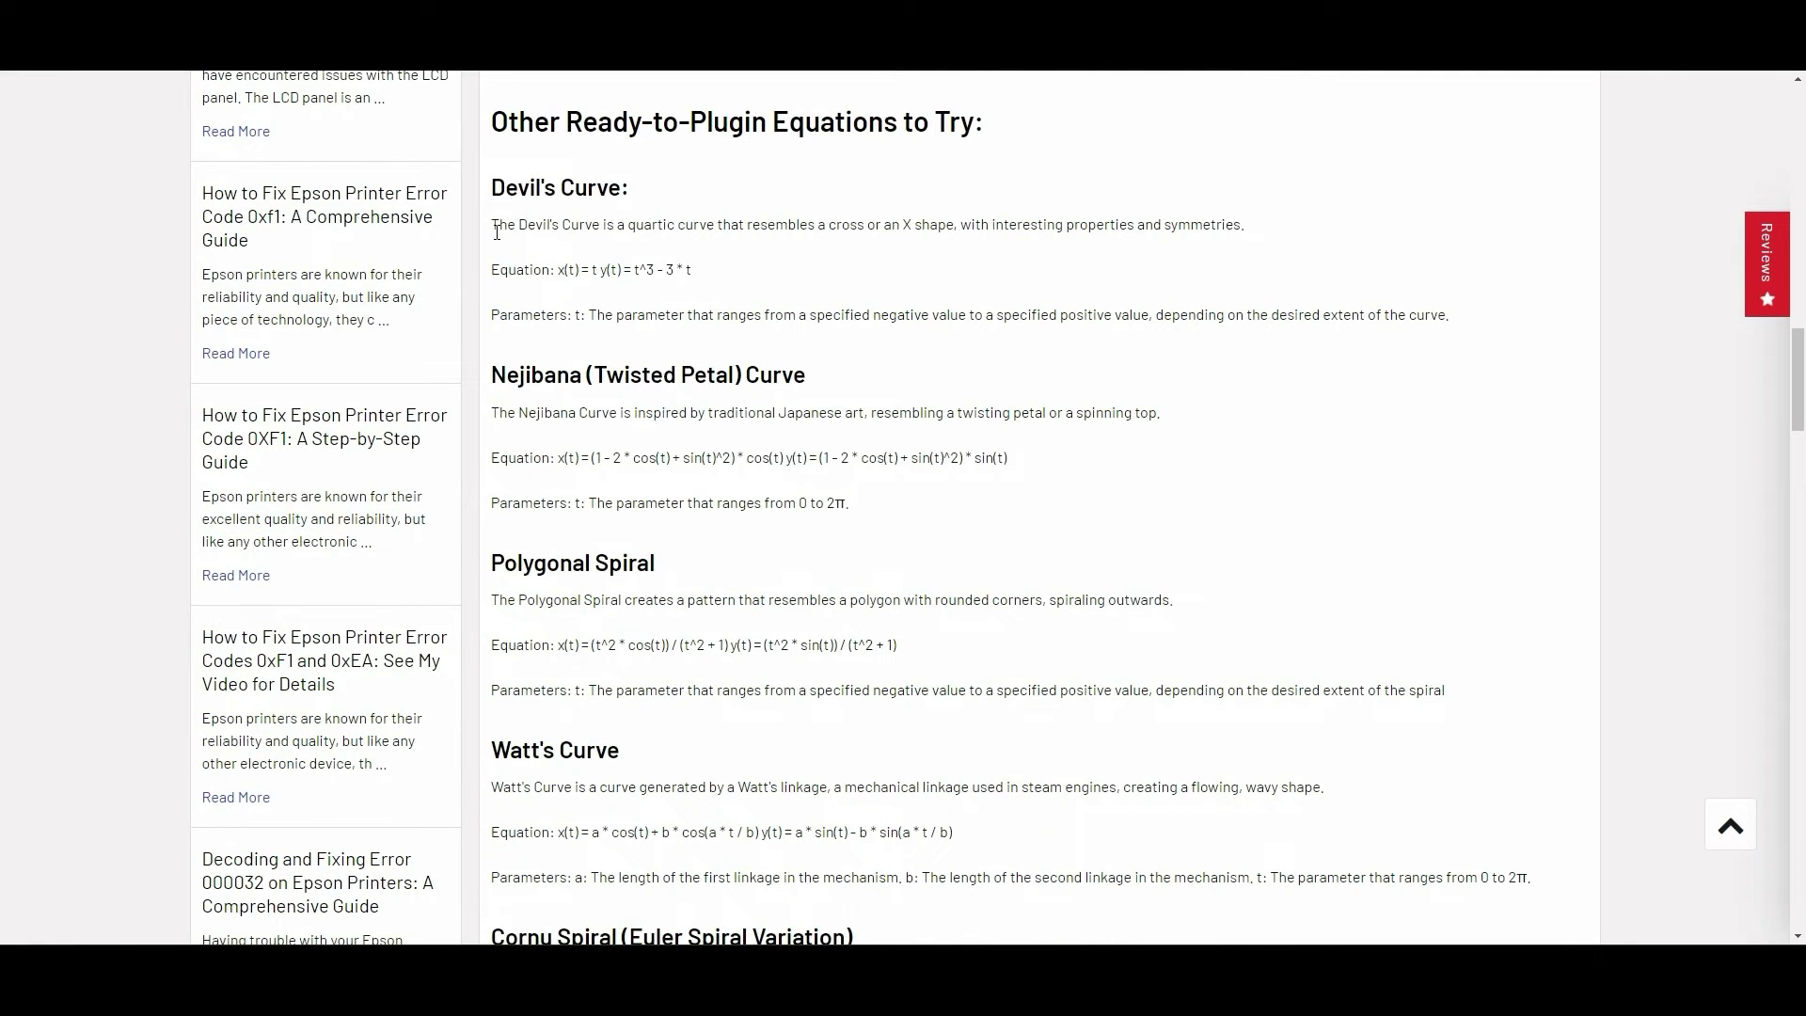
pyautogui.moveTo(493, 230); pyautogui.dragTo(1259, 241)
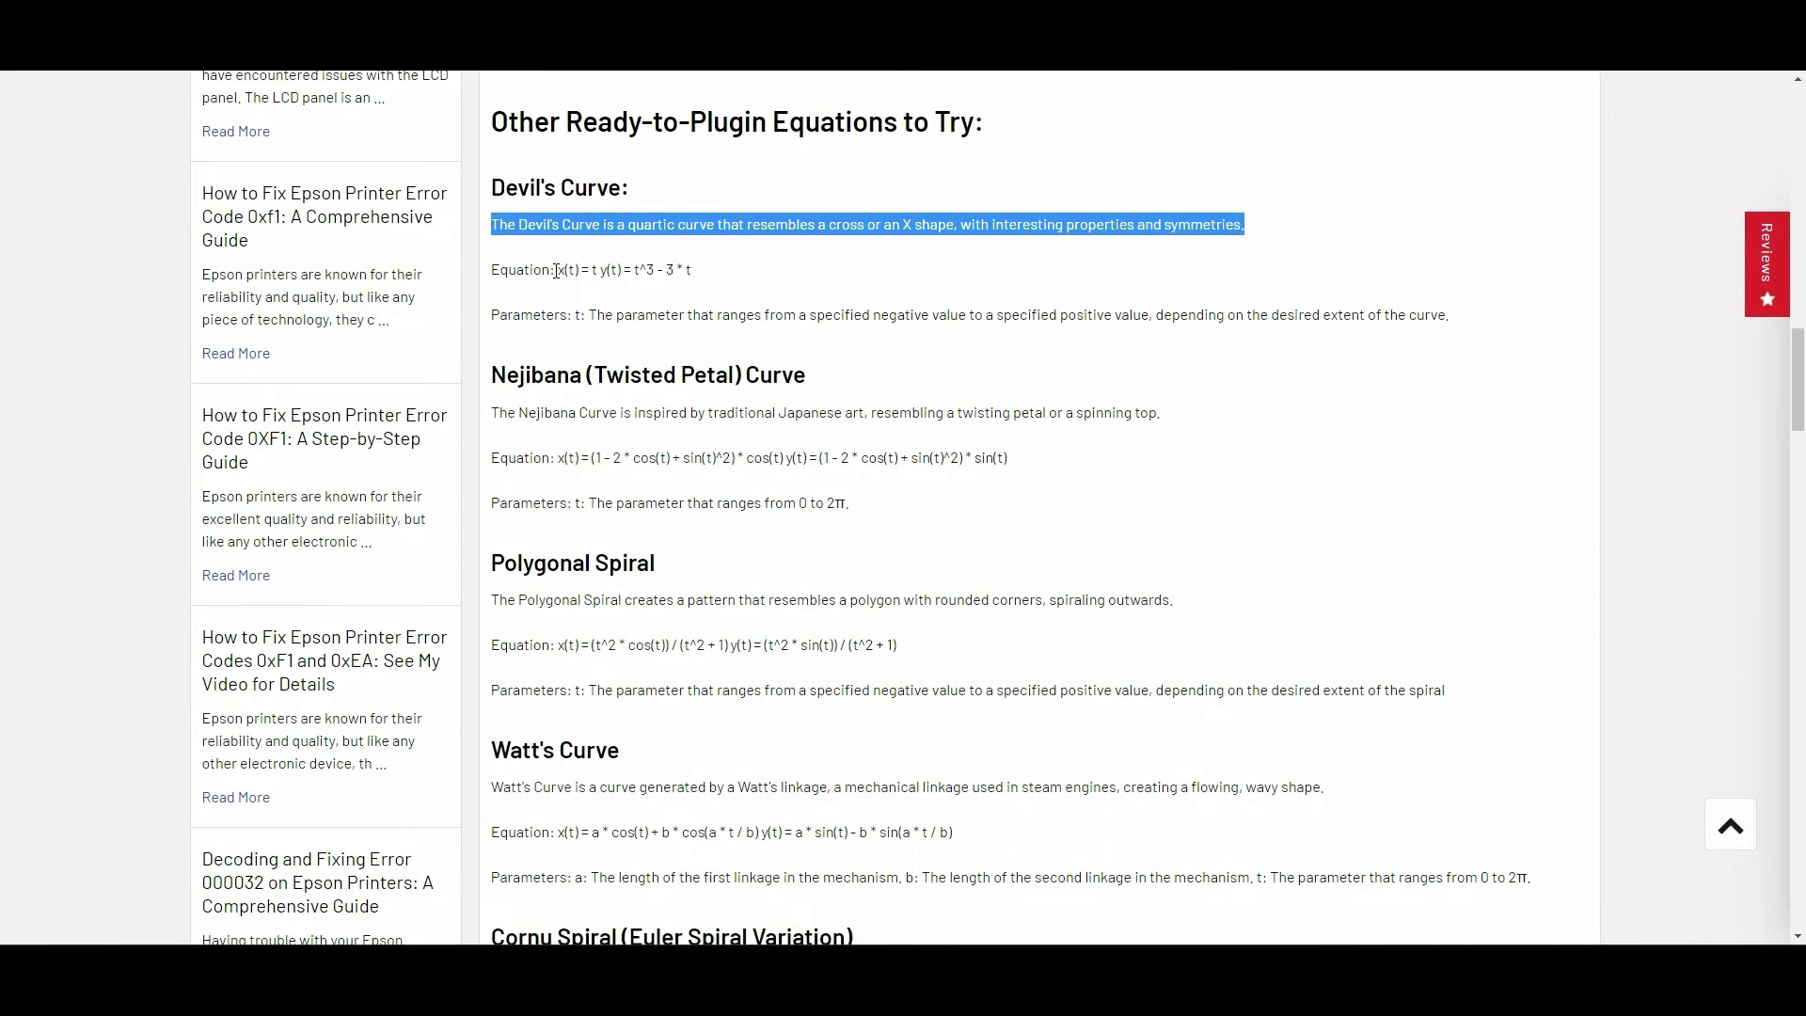
pyautogui.moveTo(492, 270); pyautogui.dragTo(1459, 304)
pyautogui.rightClick(664, 325)
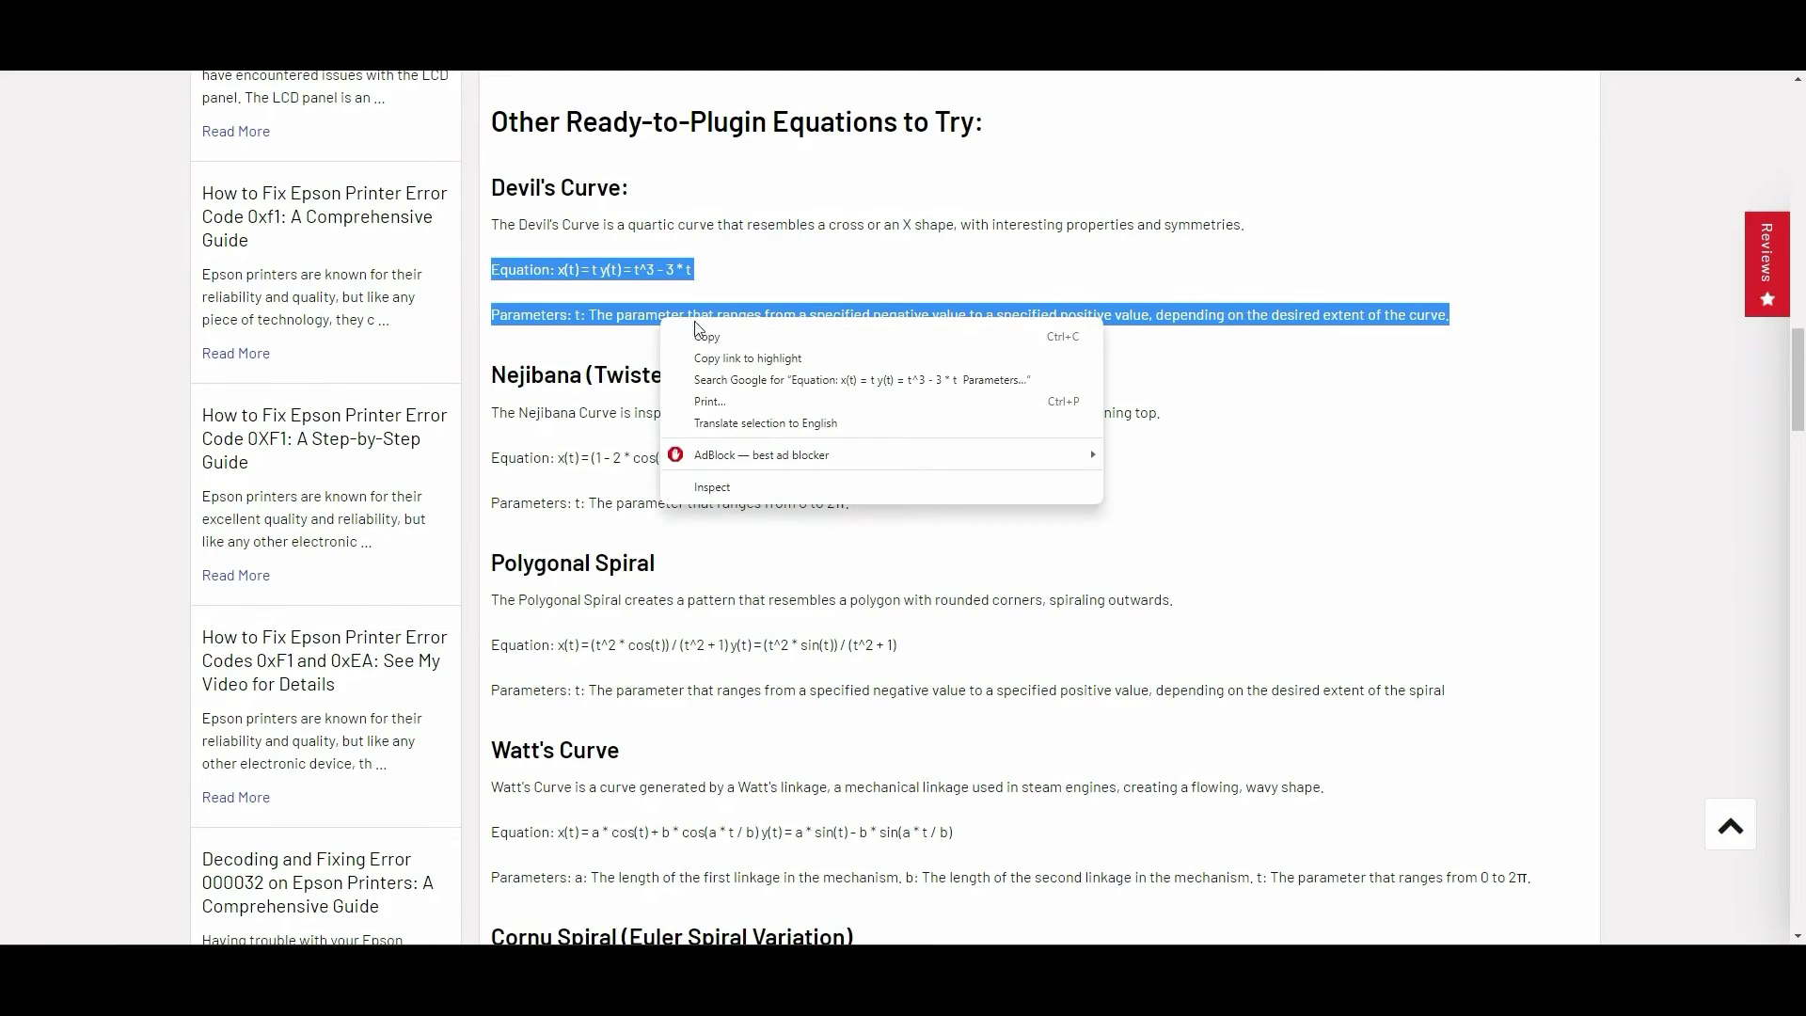
pyautogui.click(710, 333)
# Select the Example Prompt's x(t), y(t) equation along with its constants explanation.
pyautogui.scroll(5, 856, 388)
pyautogui.scroll(8, 856, 388)
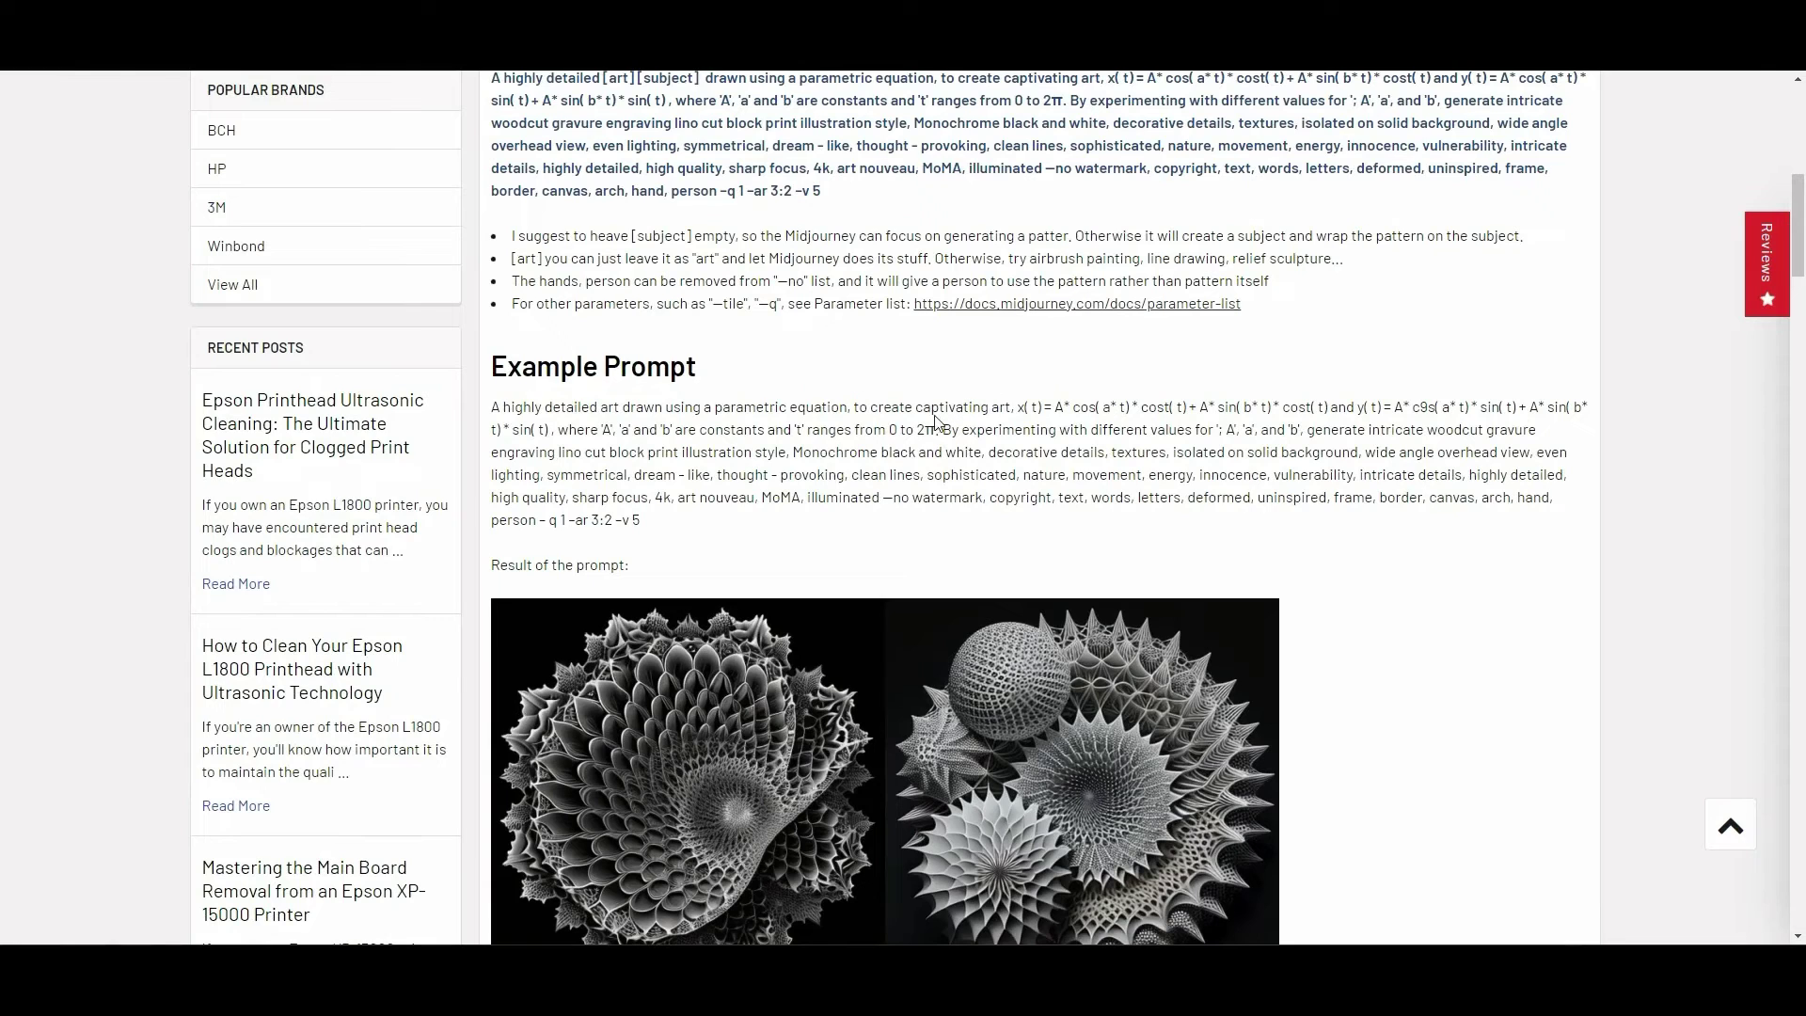
pyautogui.moveTo(1025, 407); pyautogui.dragTo(670, 434)
pyautogui.moveTo(941, 436); pyautogui.dragTo(1320, 429)
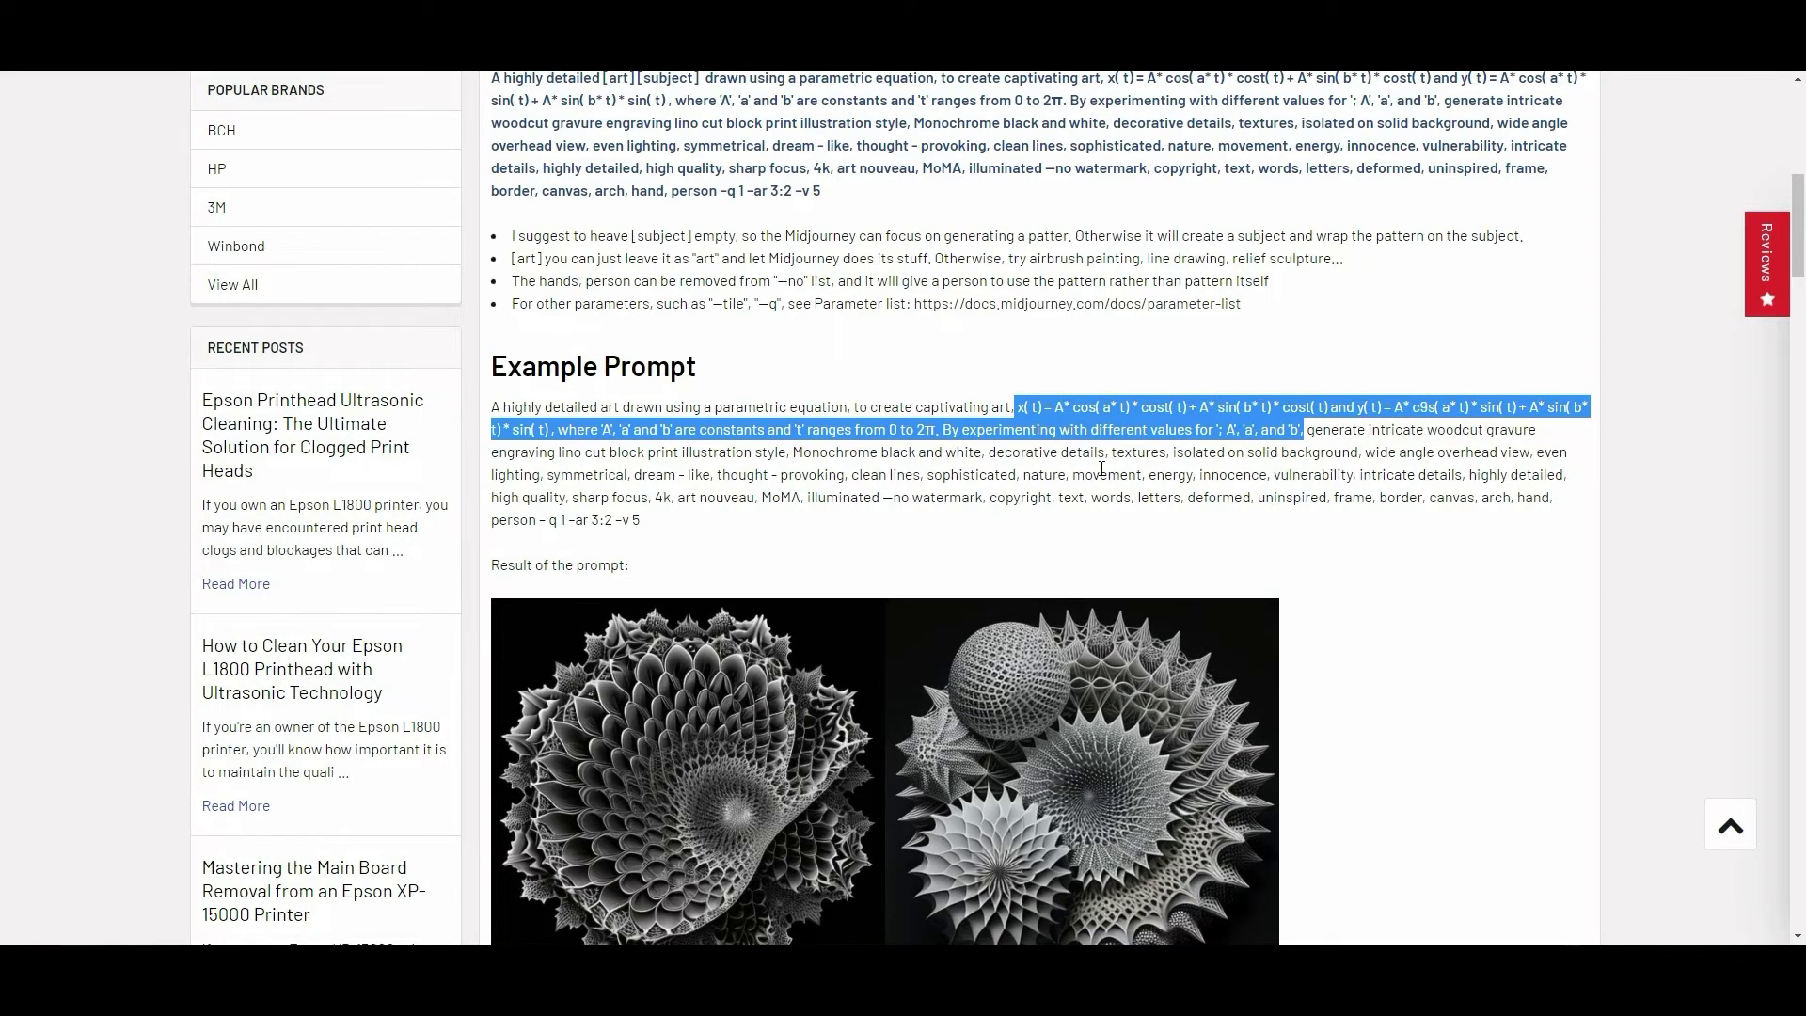
pyautogui.scroll(-8, 1101, 468)
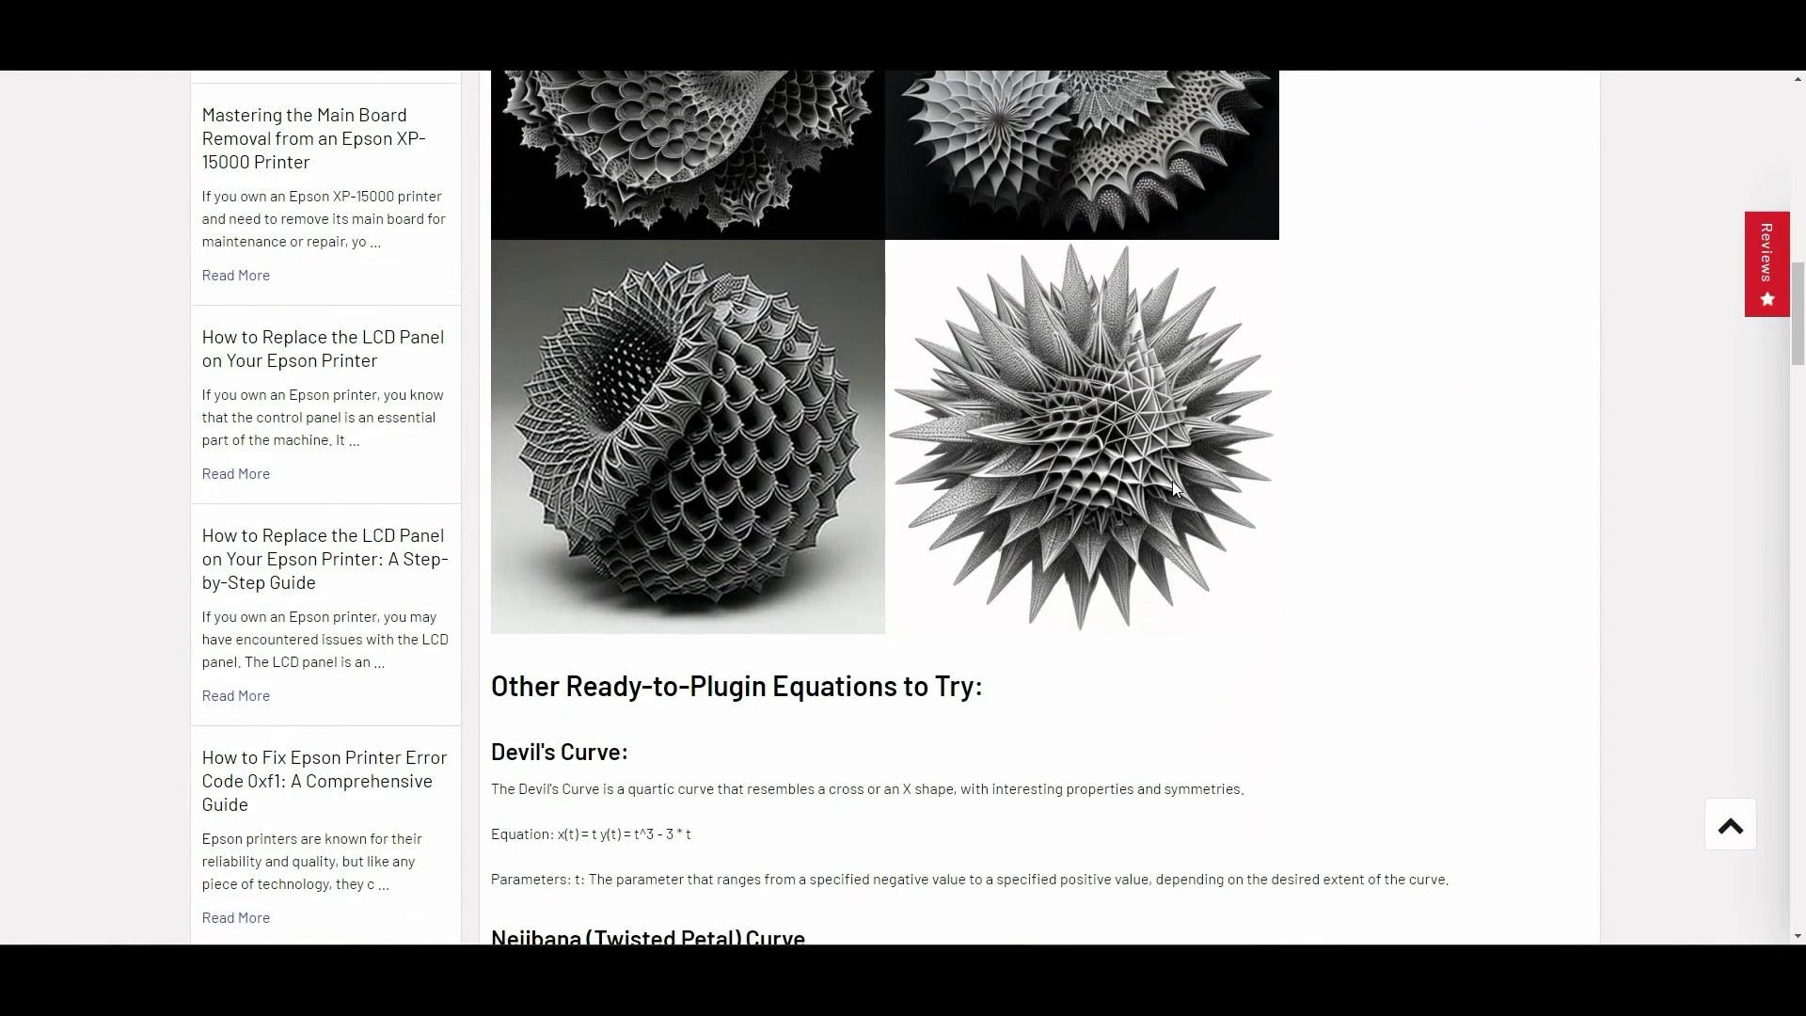